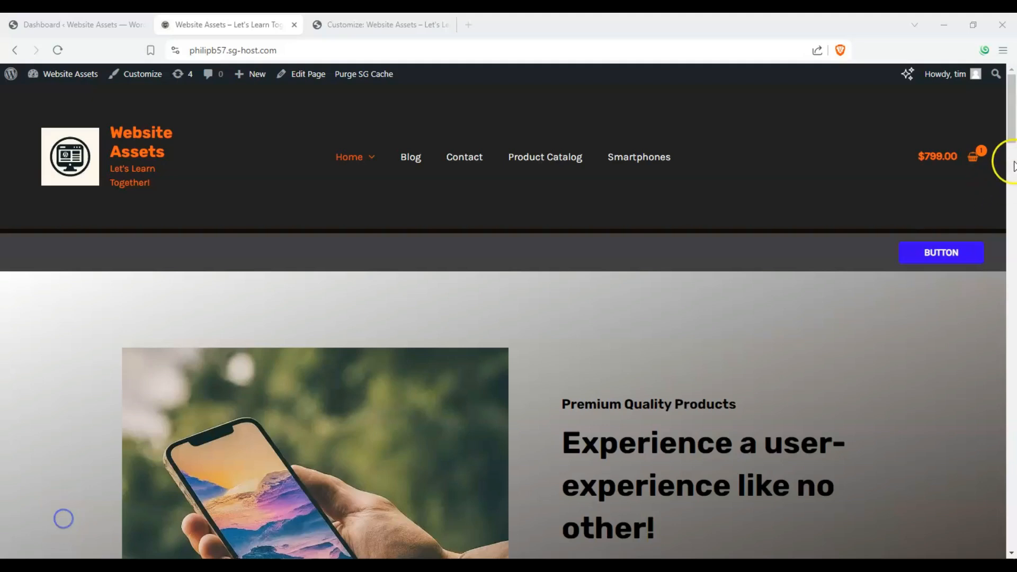
- Examine the current footer on the live homepage, including its social row, site map and copyright line
drag(1013, 136, 1013, 539)
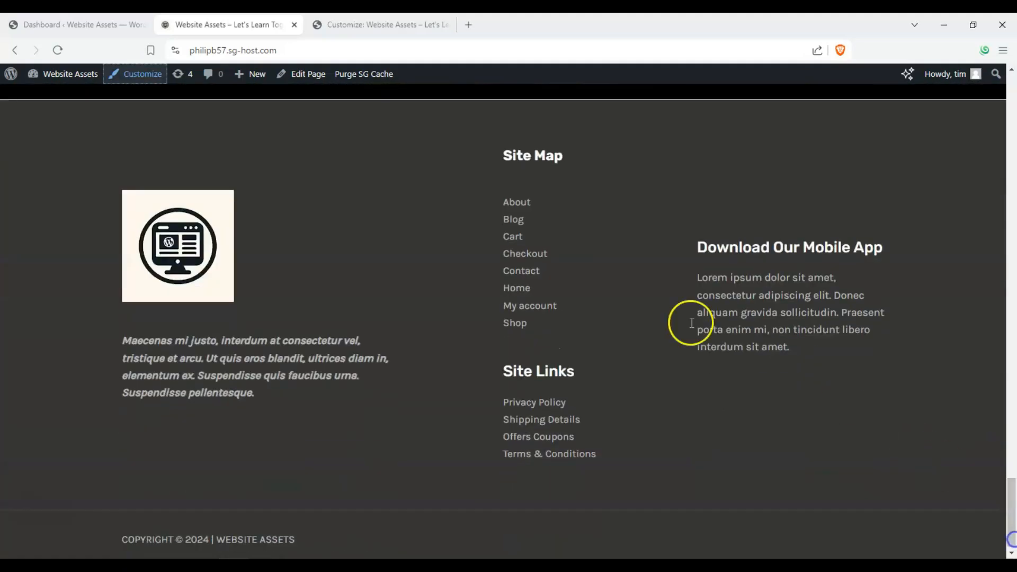
scroll(389, 201, up, 2)
scroll(519, 277, up, 1)
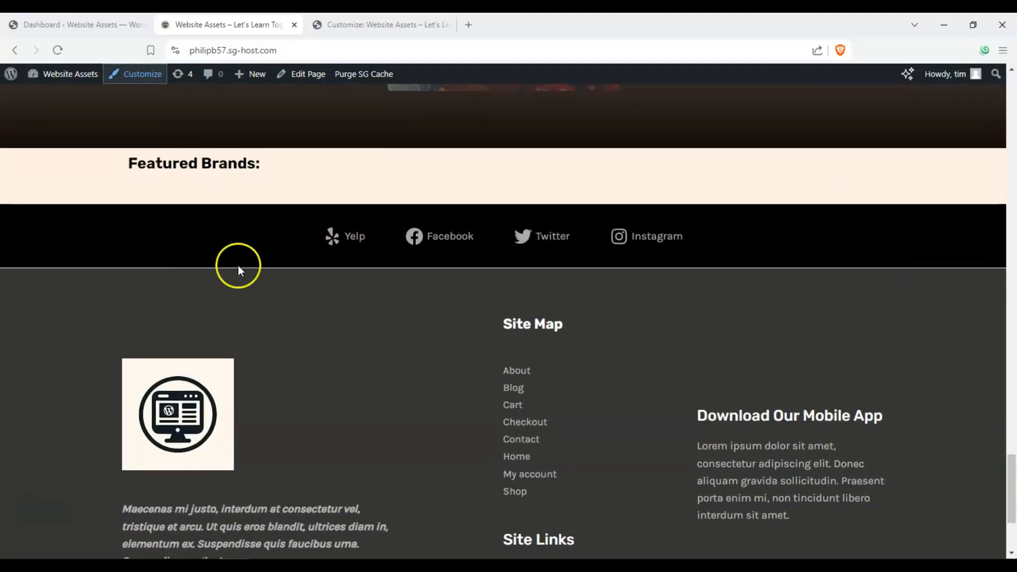
scroll(298, 304, down, 3)
- Switch to the Customizer, open the Footer Builder and review the Above Footer row's column and layout settings
click(330, 26)
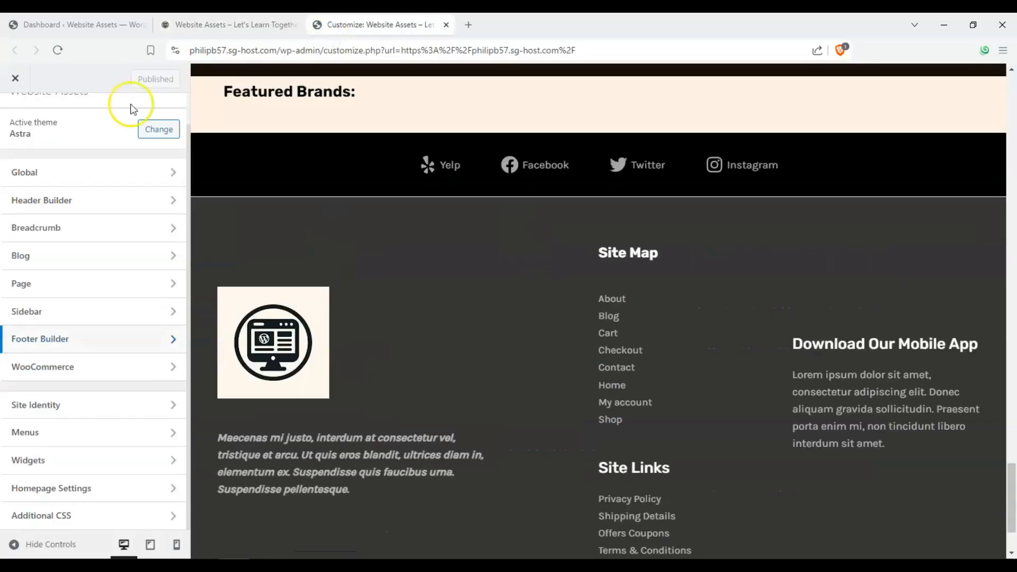
scroll(331, 242, down, 1)
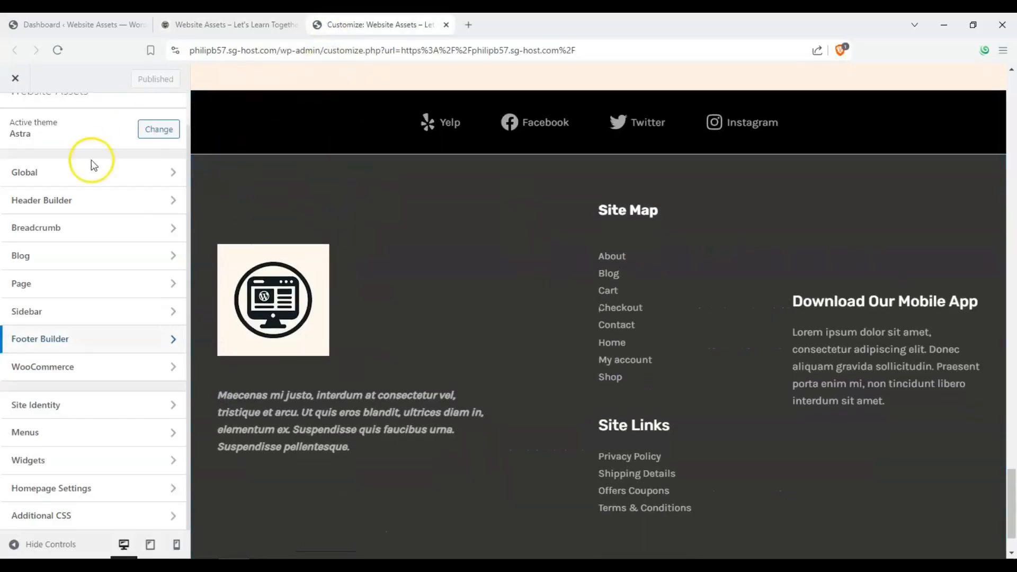
click(74, 338)
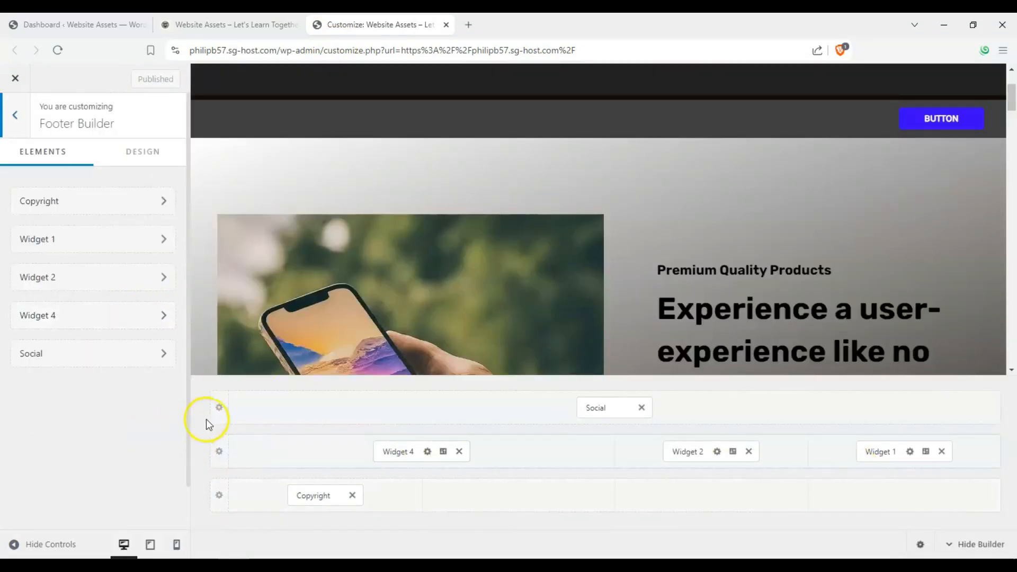
click(219, 408)
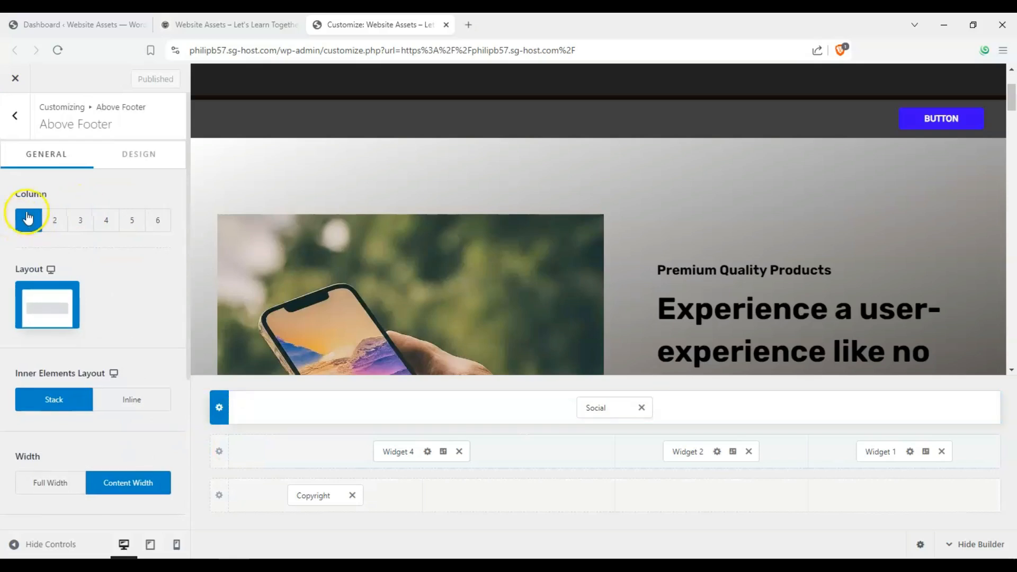
click(15, 119)
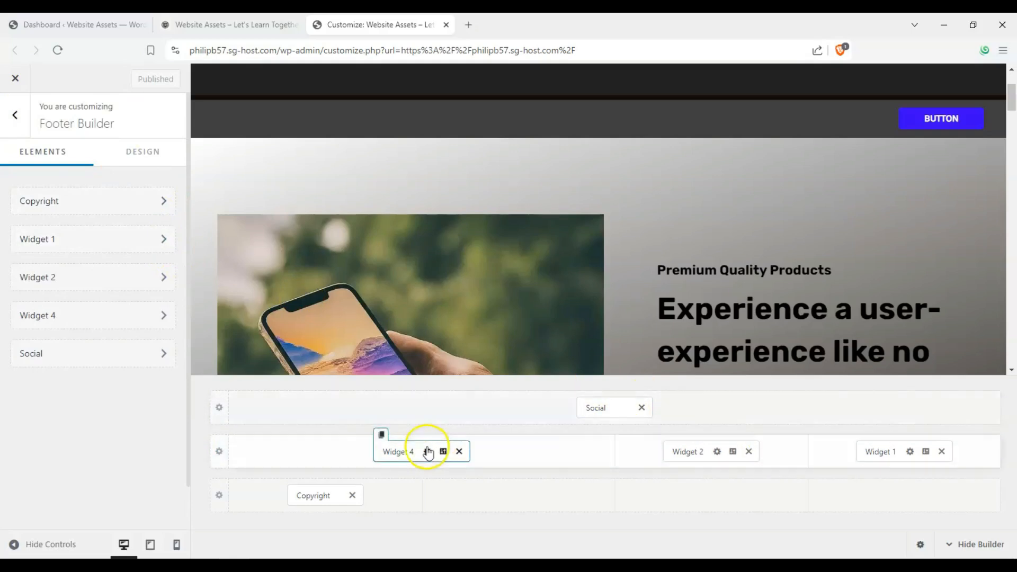
- Open footer Widget 4 to review its content and check which elements can be added to the social row
click(399, 450)
scroll(422, 309, down, 10)
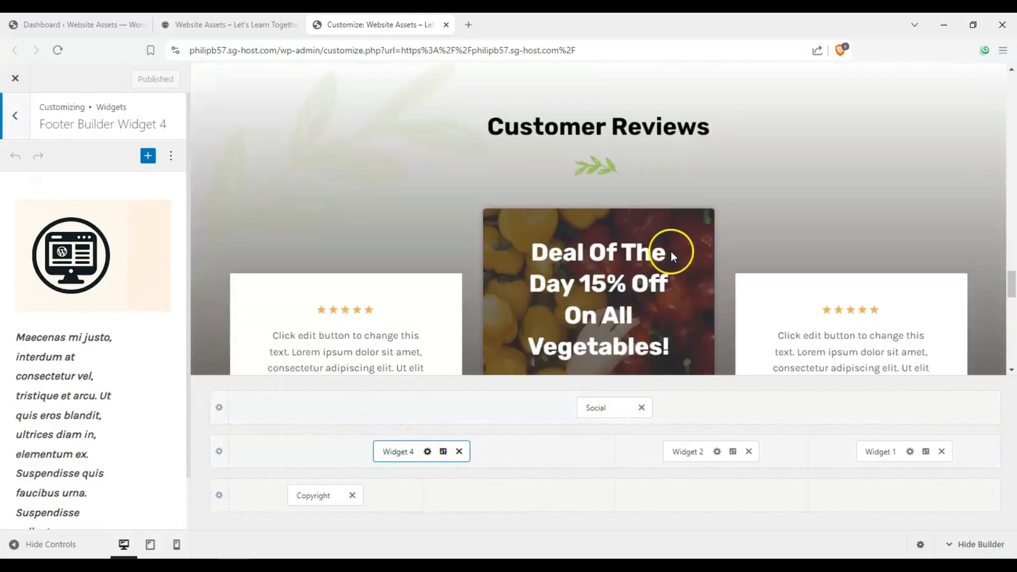
scroll(641, 250, down, 10)
scroll(32, 368, down, 2)
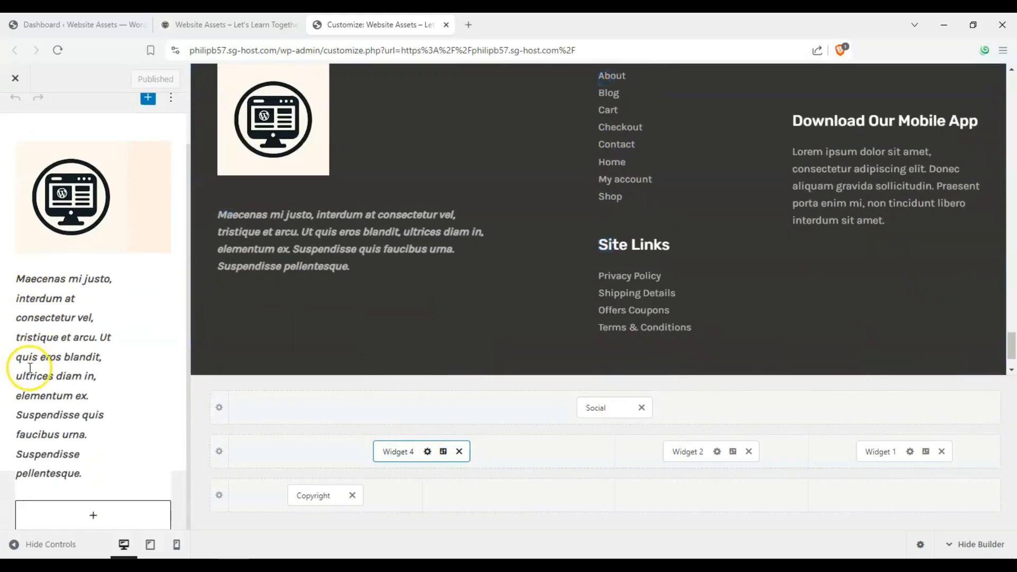
scroll(35, 375, up, 2)
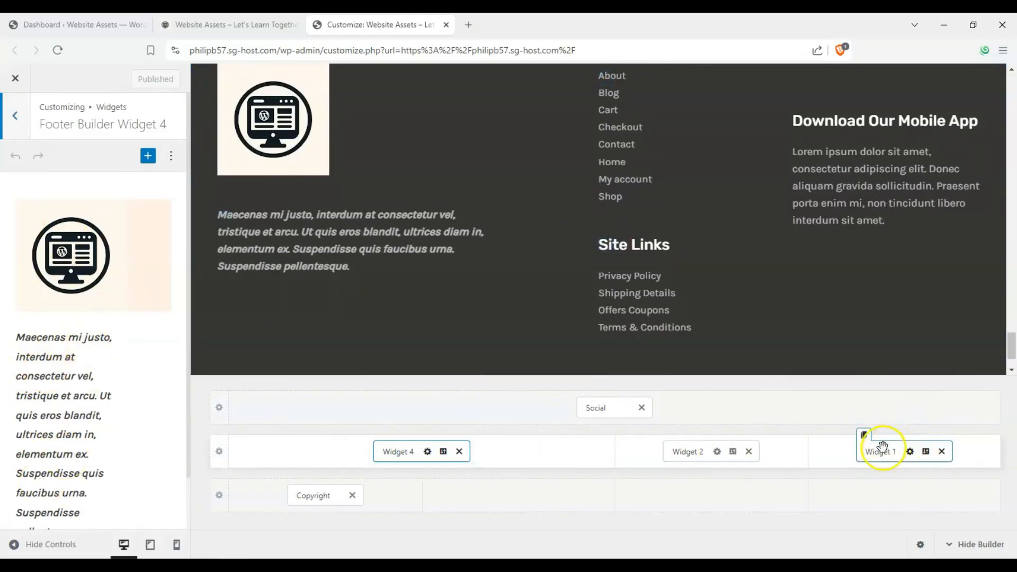
click(740, 410)
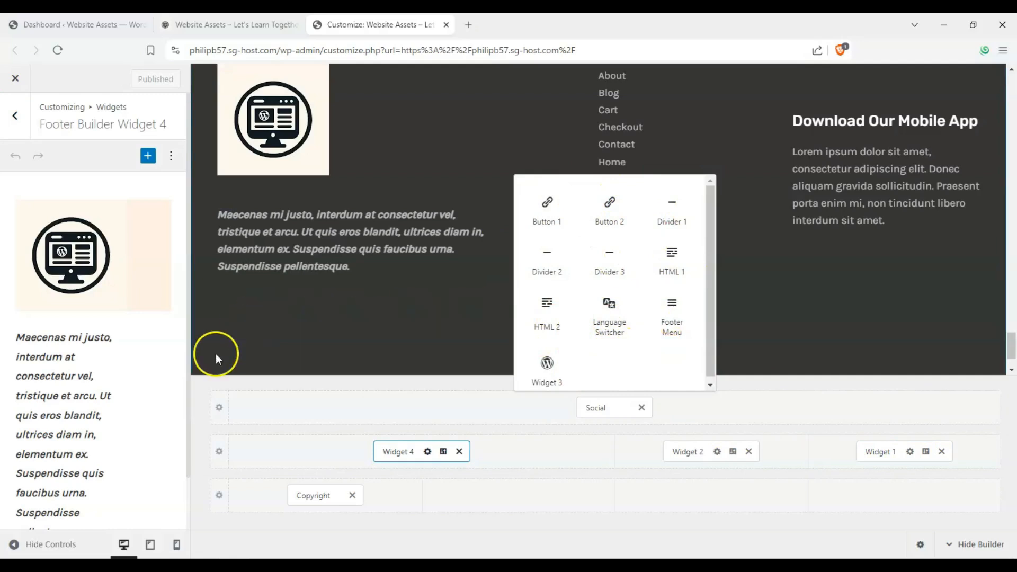
click(183, 364)
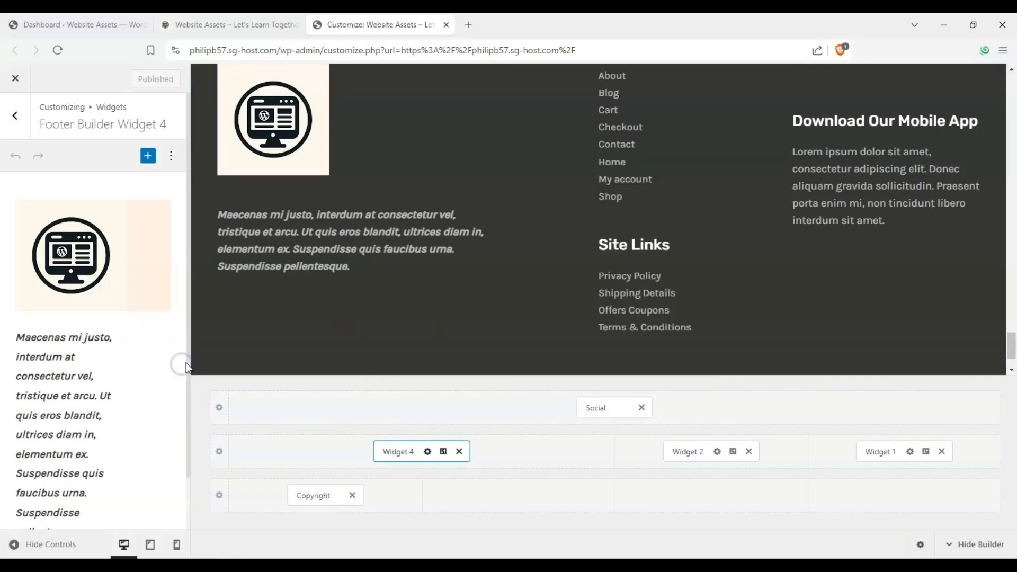
- Open footer Widget 2 and browse the blocks that can be added to it
click(696, 452)
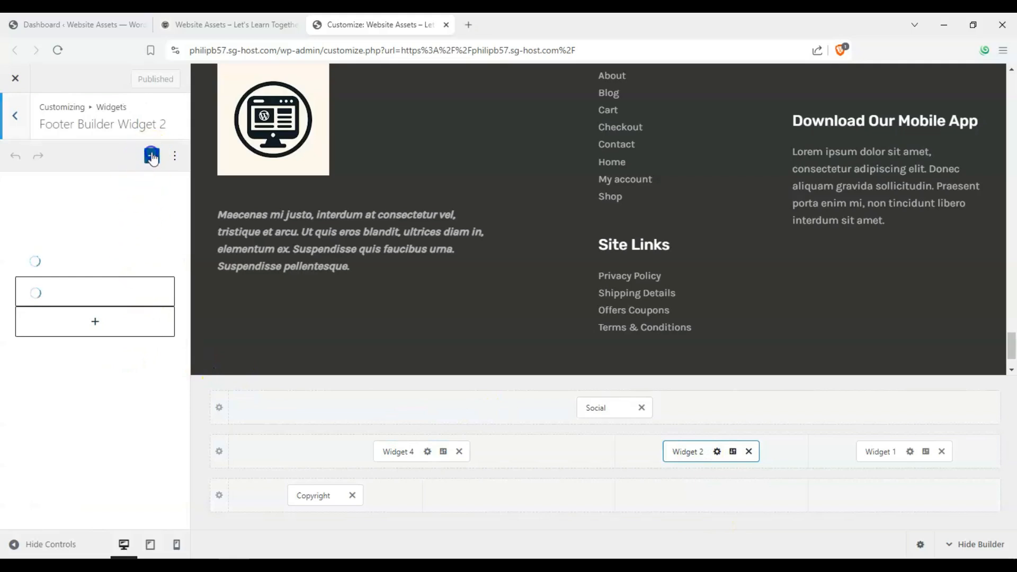
click(152, 156)
scroll(302, 223, down, 8)
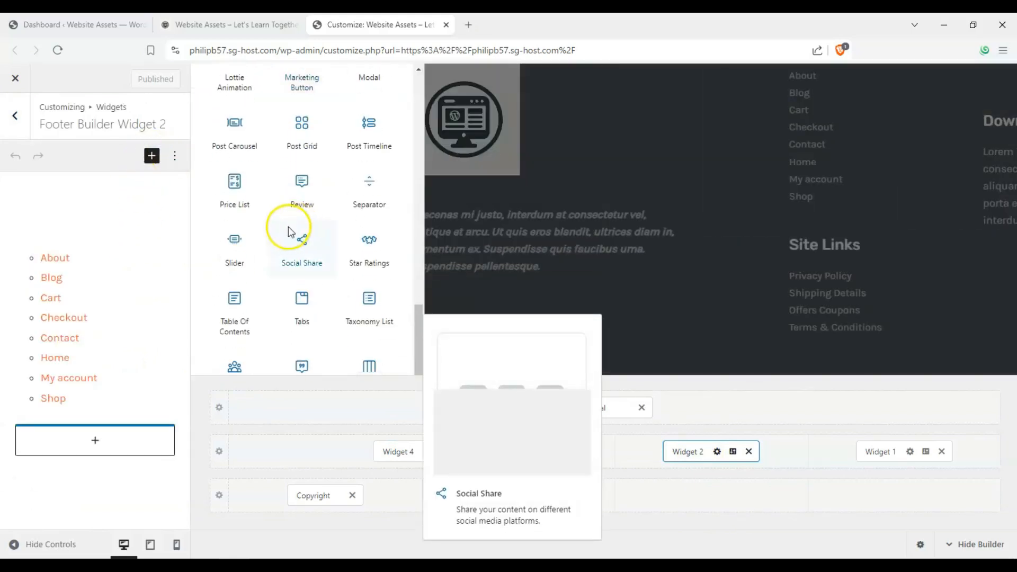
click(151, 156)
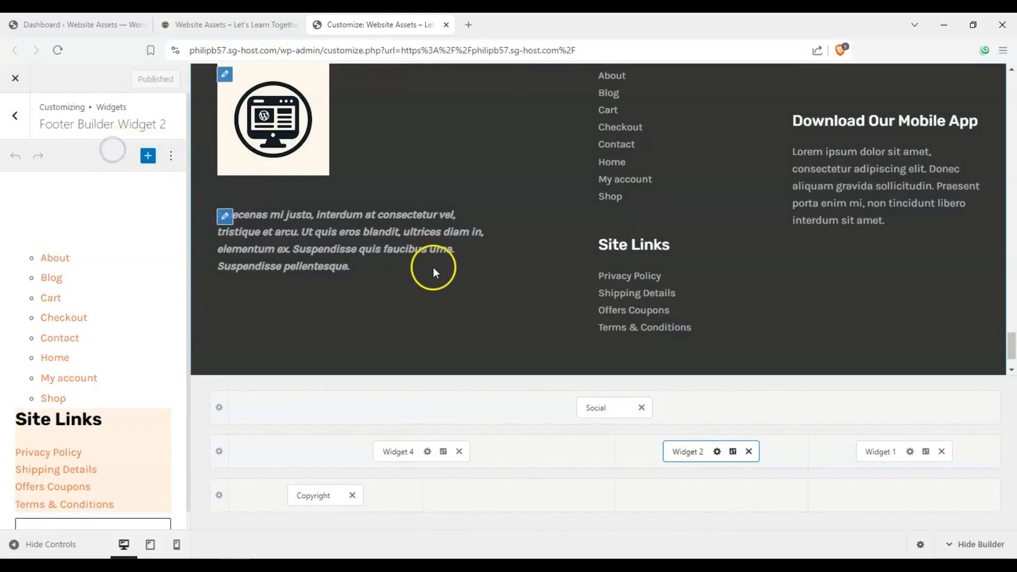
- Examine the homepage preview from the footer up to the product sections and back to the footer
scroll(436, 259, up, 3)
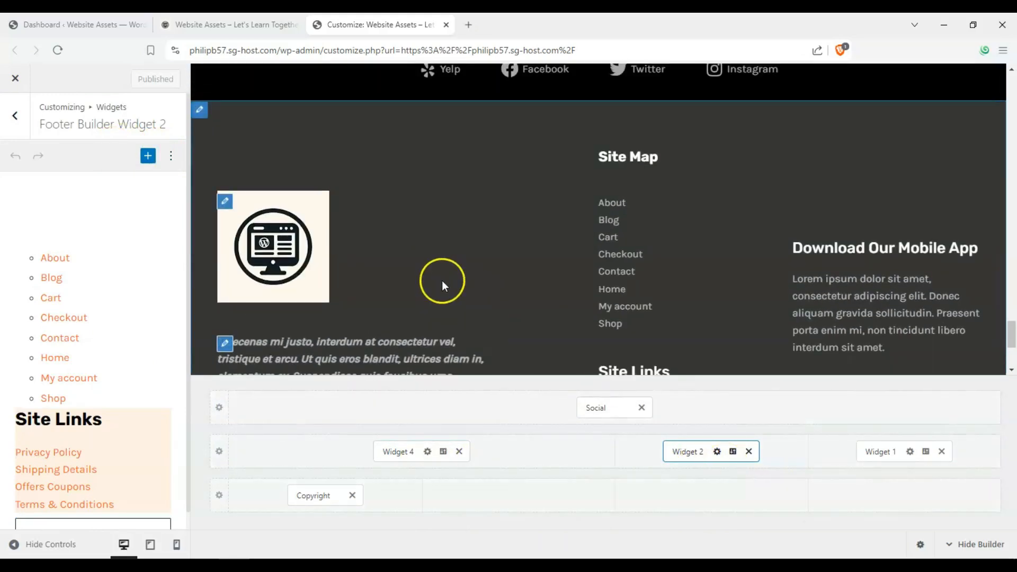
scroll(440, 278, down, 3)
scroll(378, 259, up, 20)
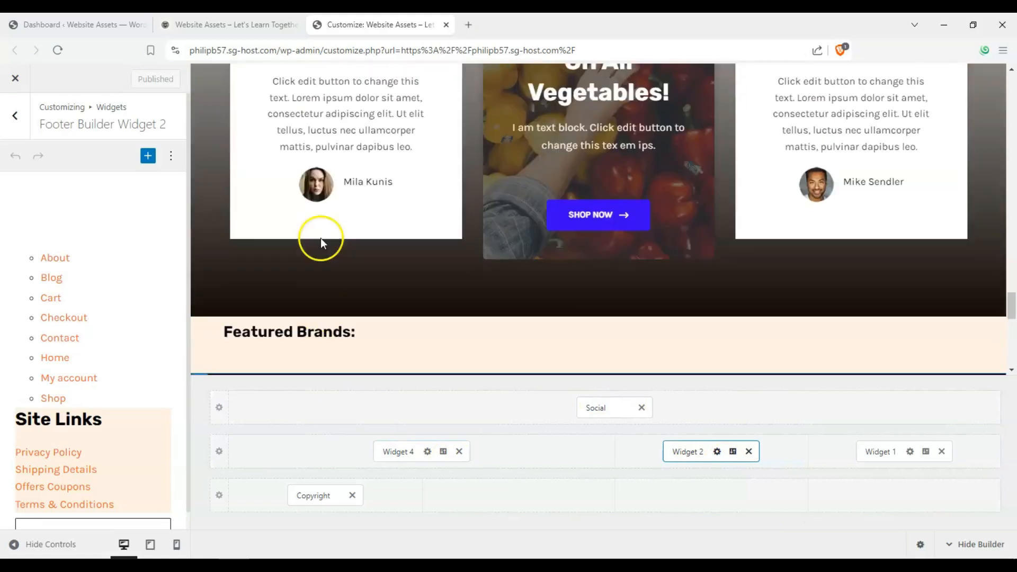
scroll(561, 264, up, 17)
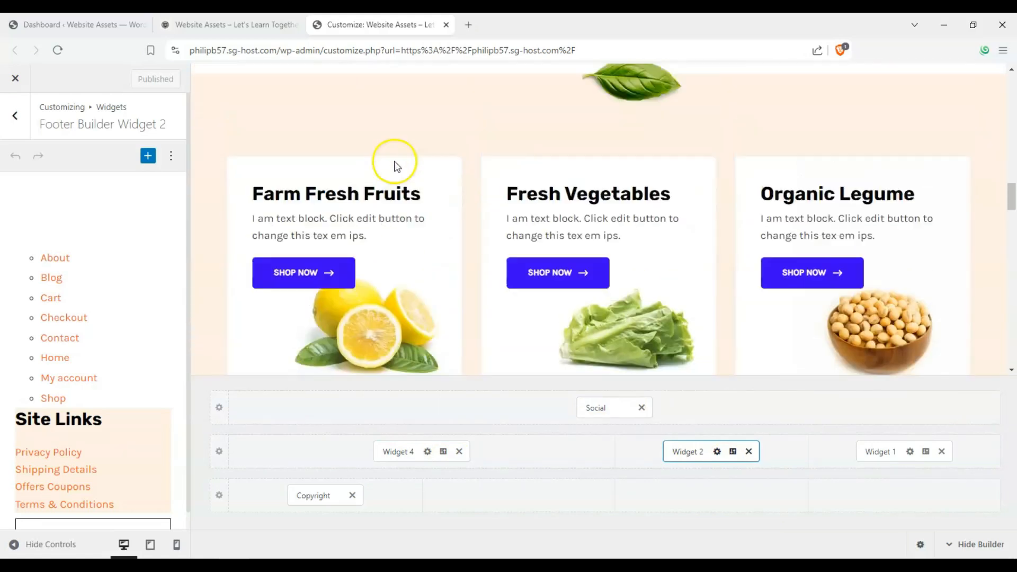
scroll(474, 181, down, 20)
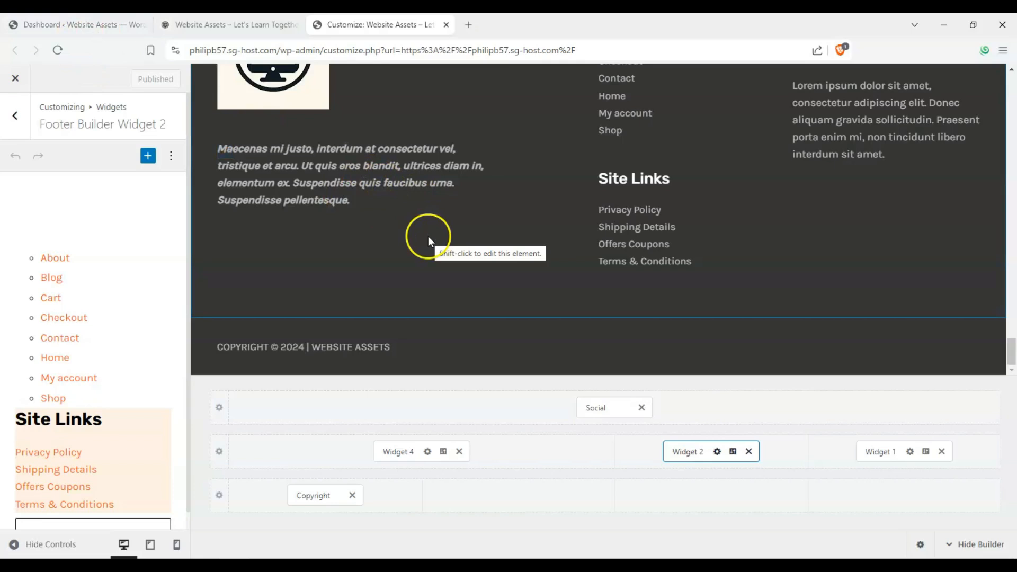
- Go to Astra's Site Builder from the WordPress dashboard and start a new custom footer layout
click(62, 25)
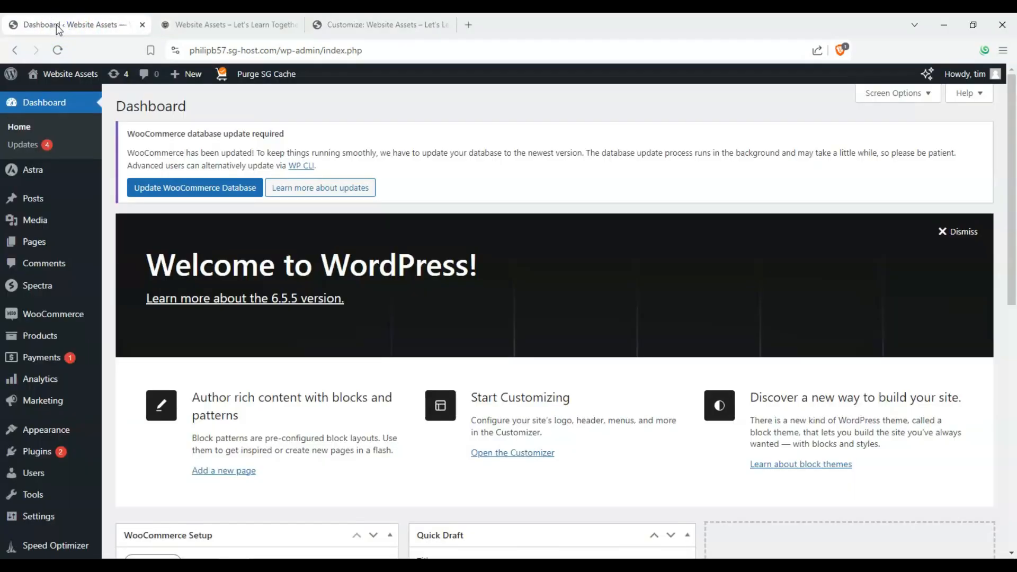
mouse_move(32, 168)
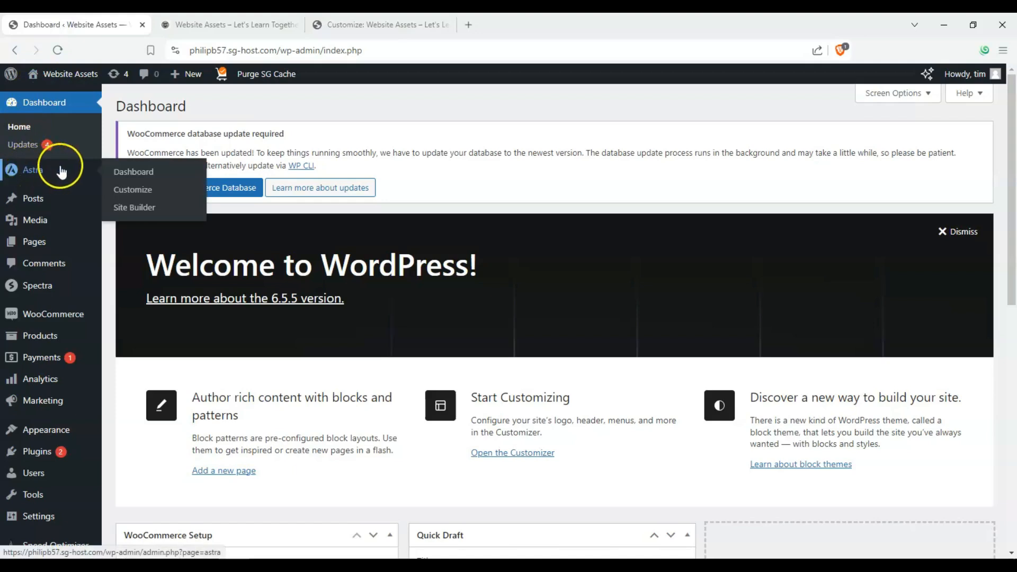
click(130, 206)
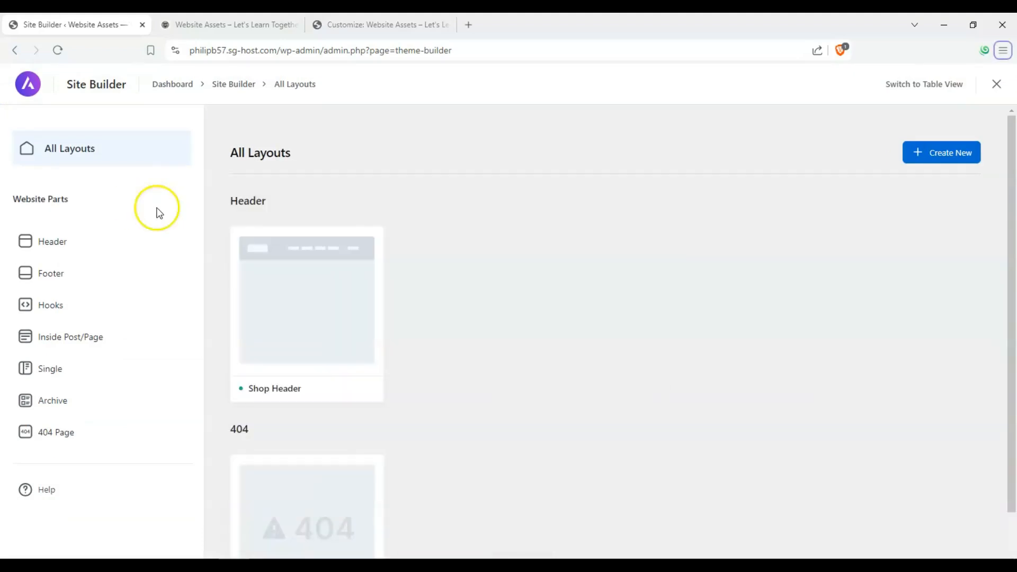
click(63, 276)
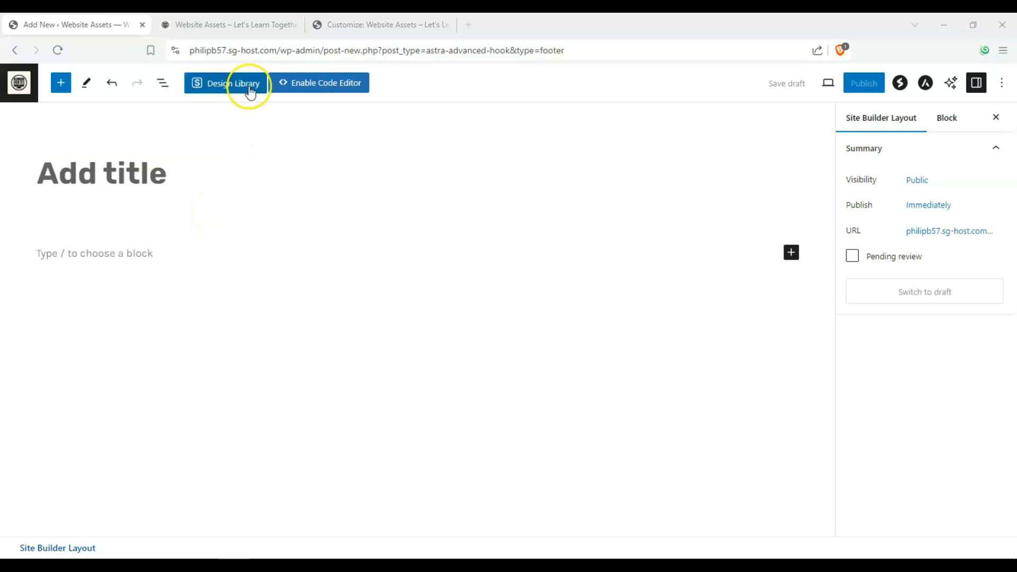
- Open the footer layout's Site Builder settings and review the layout type and sticky footer option
click(925, 83)
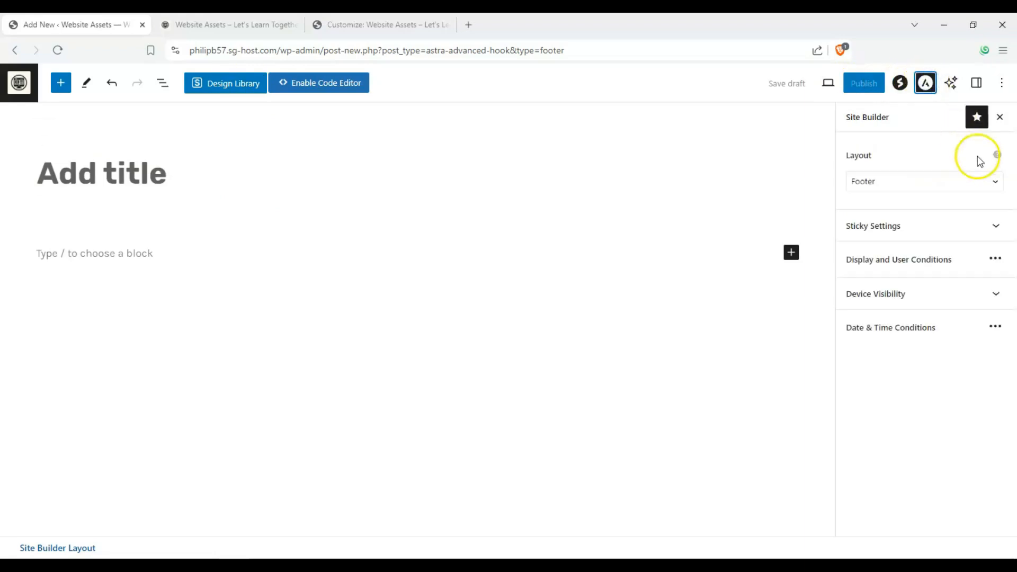
click(974, 186)
click(915, 180)
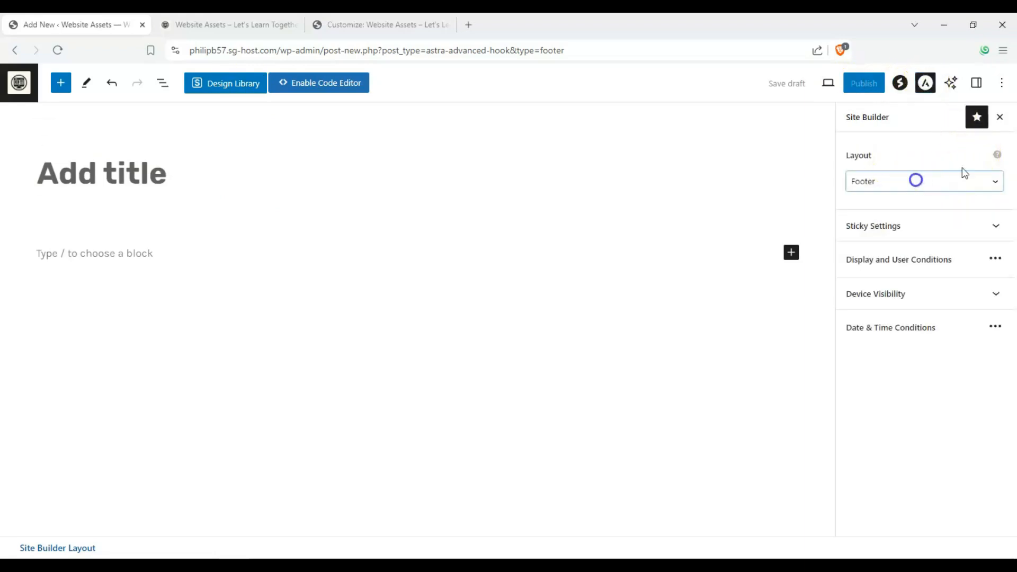
click(988, 228)
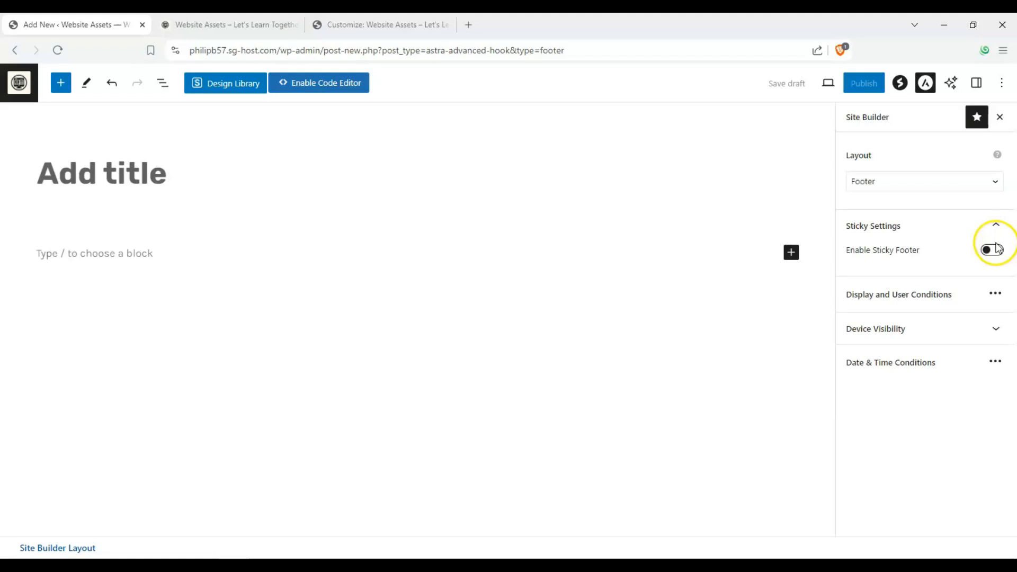
click(995, 226)
- Set the footer's display condition to Front Page in Display and User Conditions and return to the layout
click(996, 260)
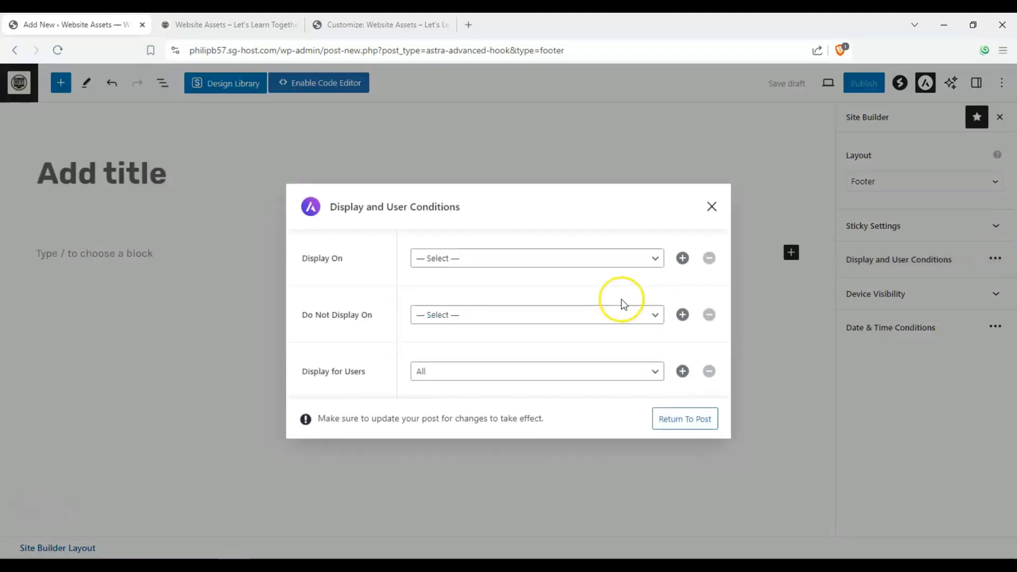
click(553, 260)
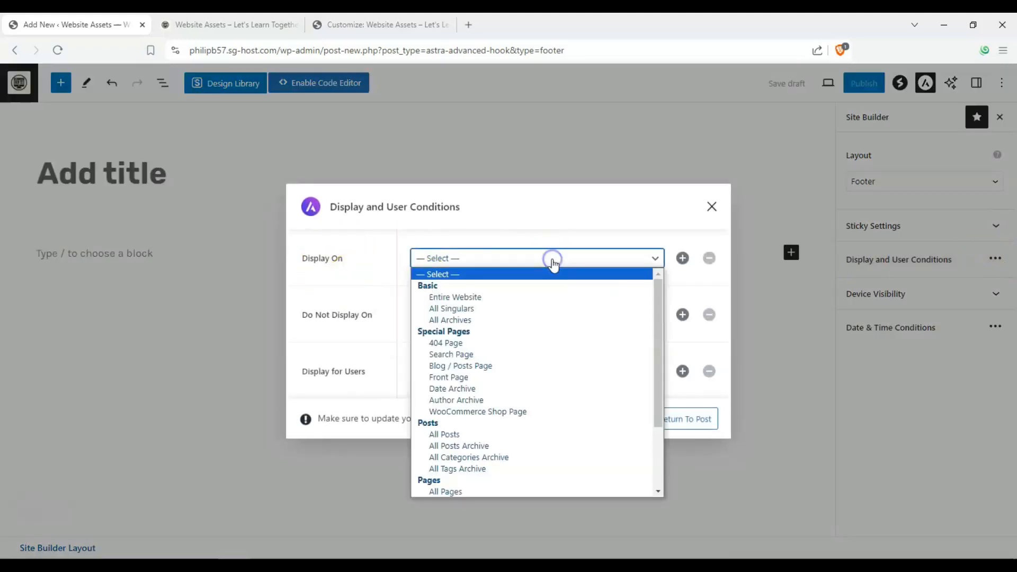
scroll(558, 376, down, 3)
scroll(517, 375, up, 3)
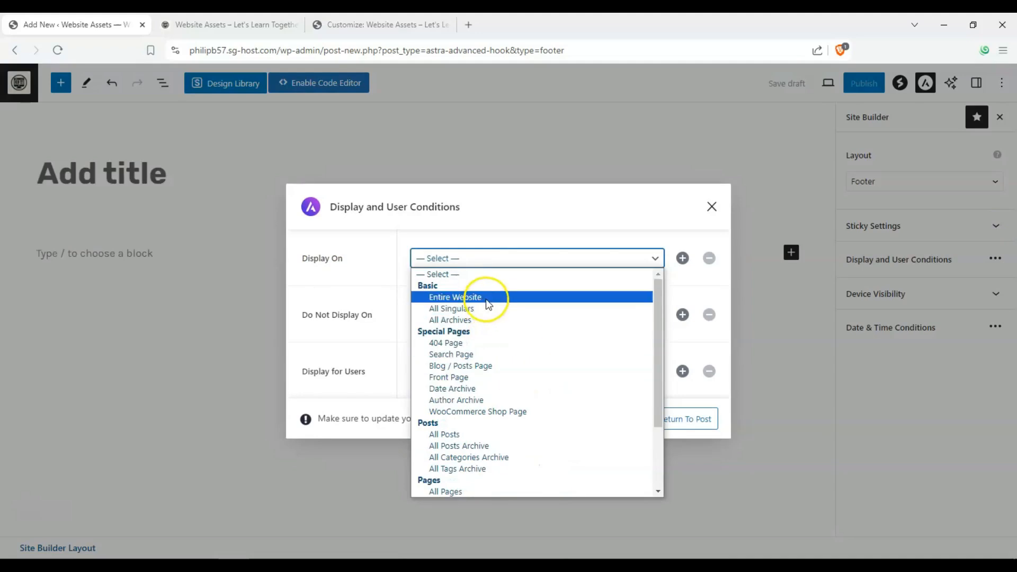
scroll(500, 339, down, 2)
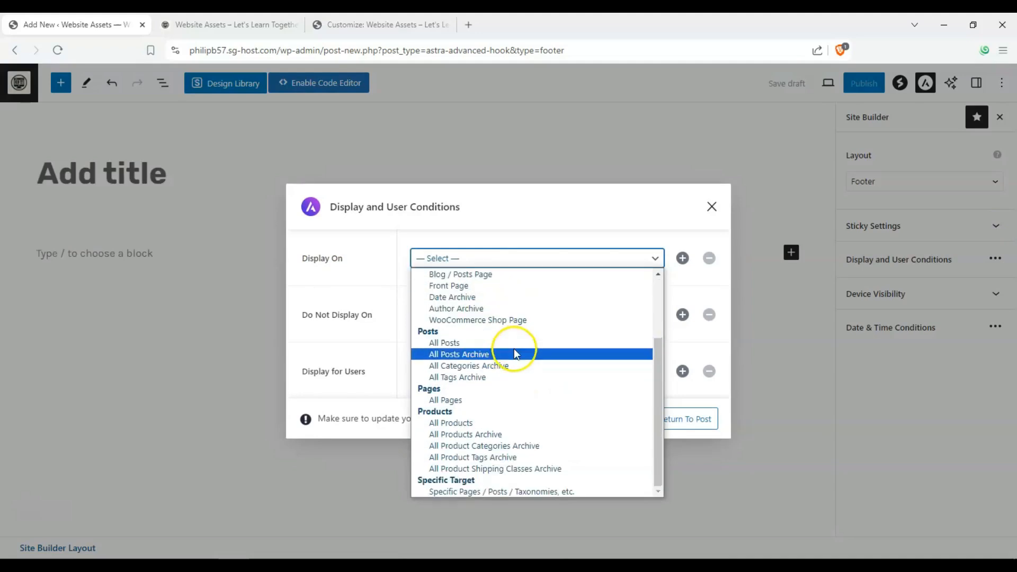
click(340, 280)
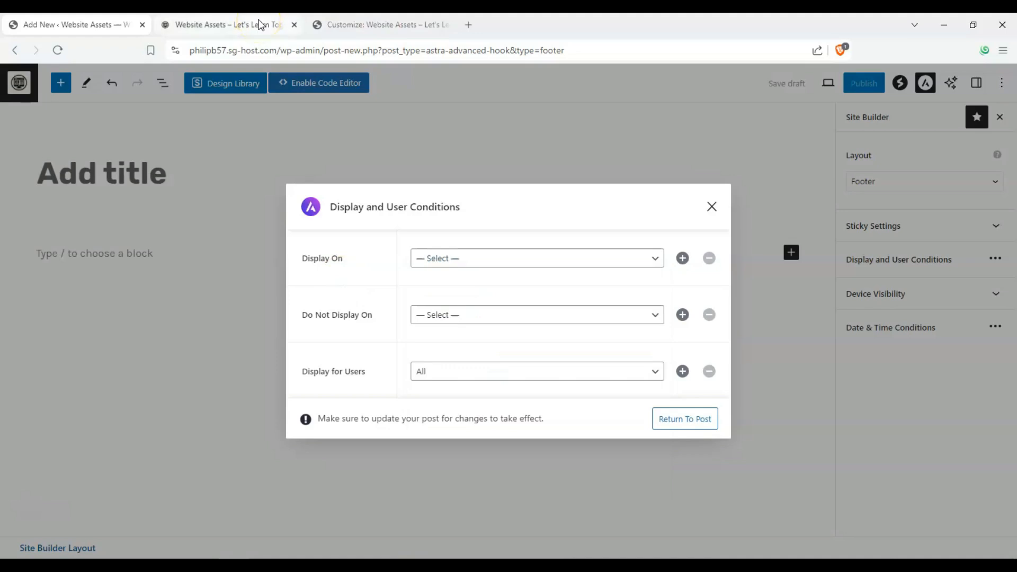
click(571, 260)
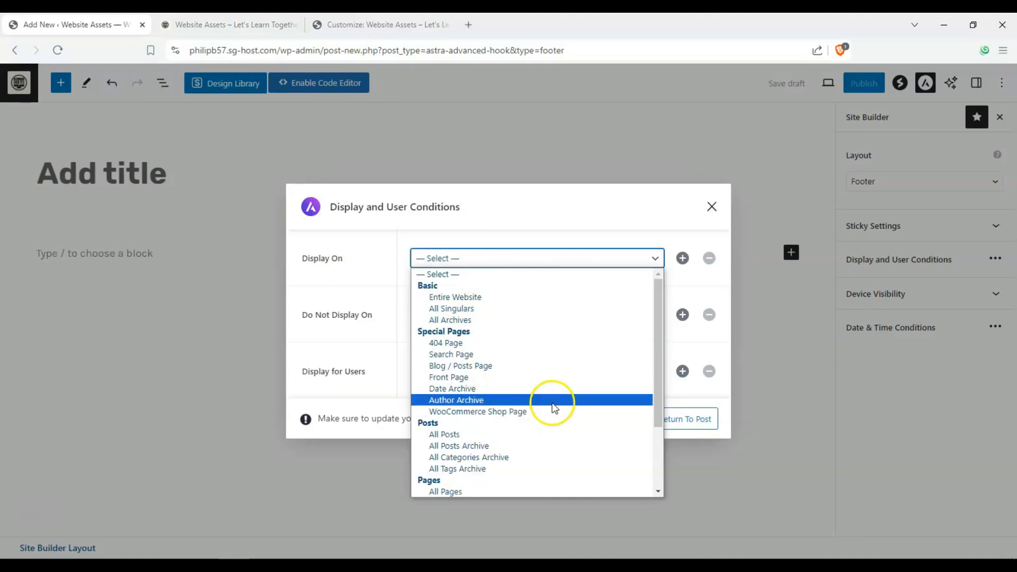
click(554, 377)
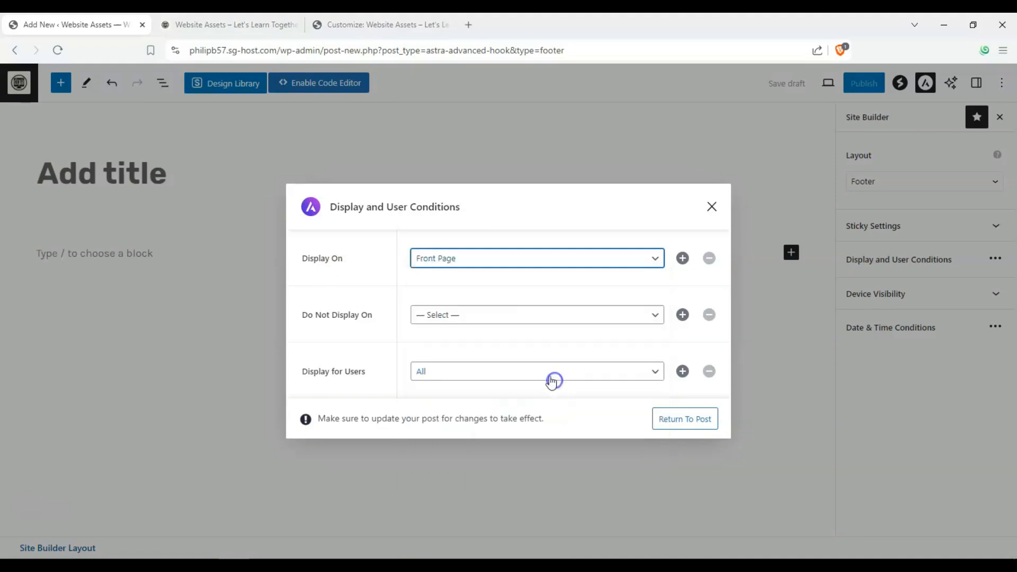
click(366, 325)
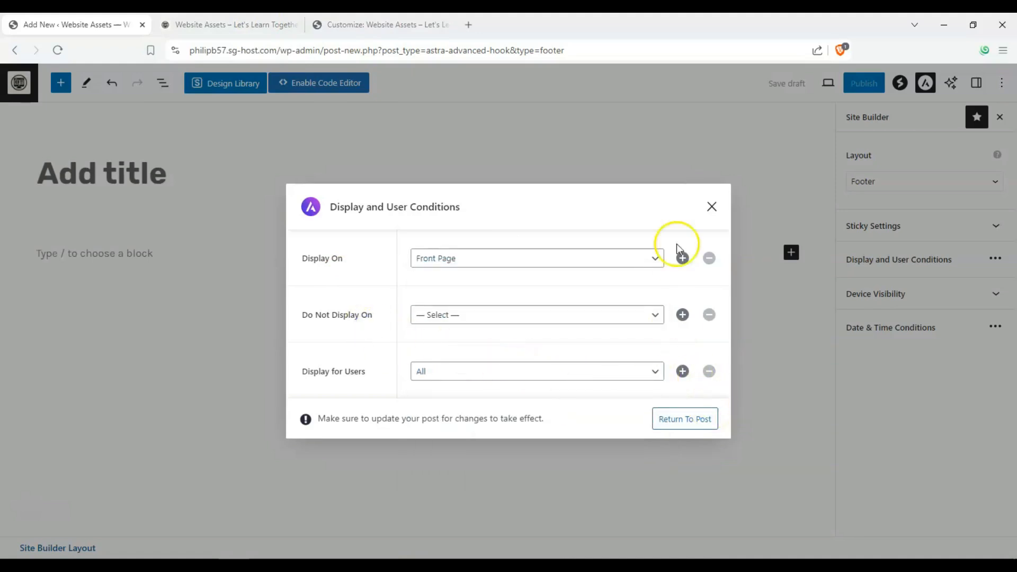
click(713, 207)
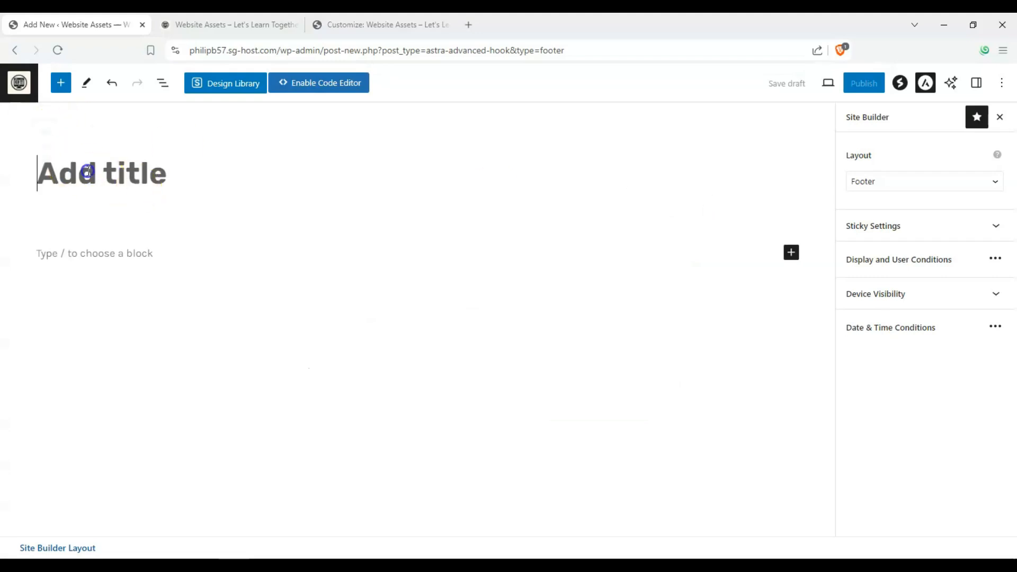
- Title the footer layout "Main Footer" and disable the title's visibility
click(88, 171)
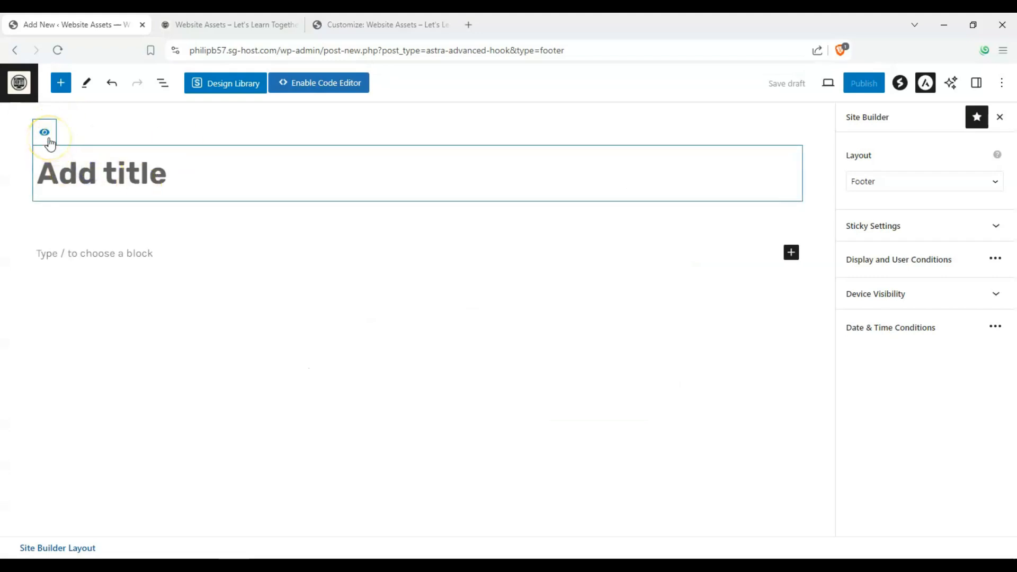
text(Main Footer)
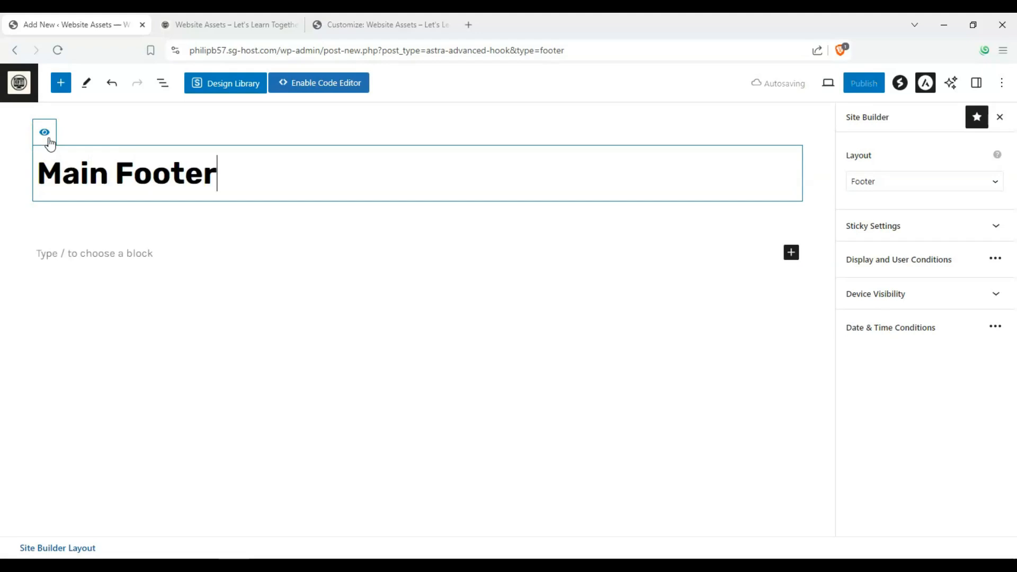
click(49, 138)
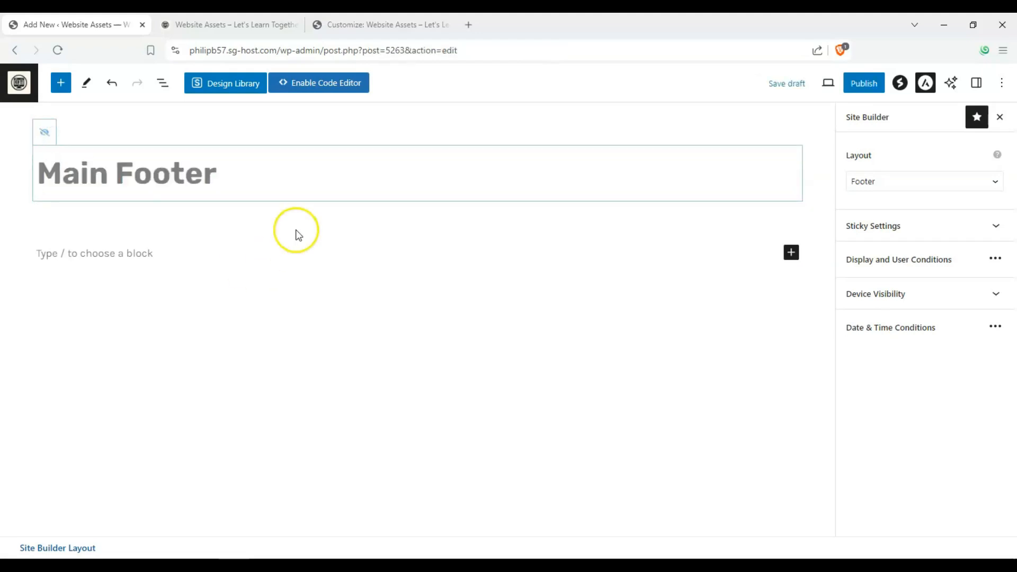
- Insert a Spectra Container below the title using the four-cell layout with narrow-wide cells over wide-narrow cells
click(255, 259)
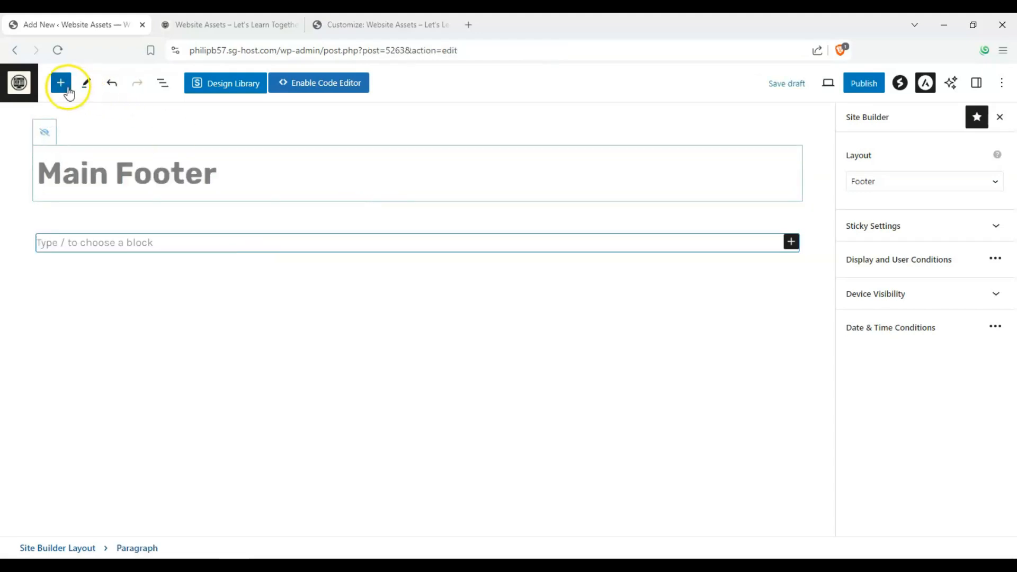
click(67, 89)
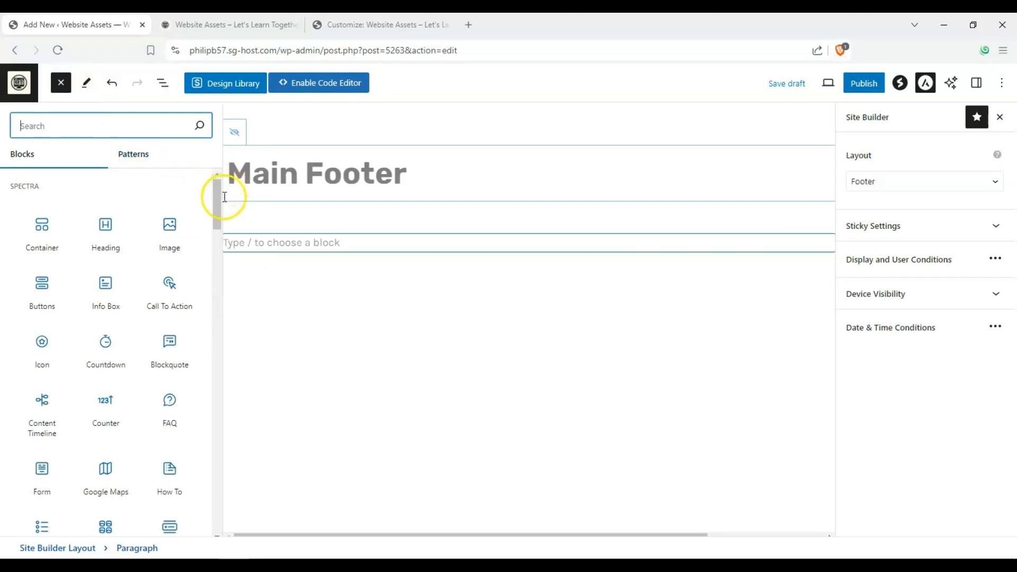
mouse_move(37, 223)
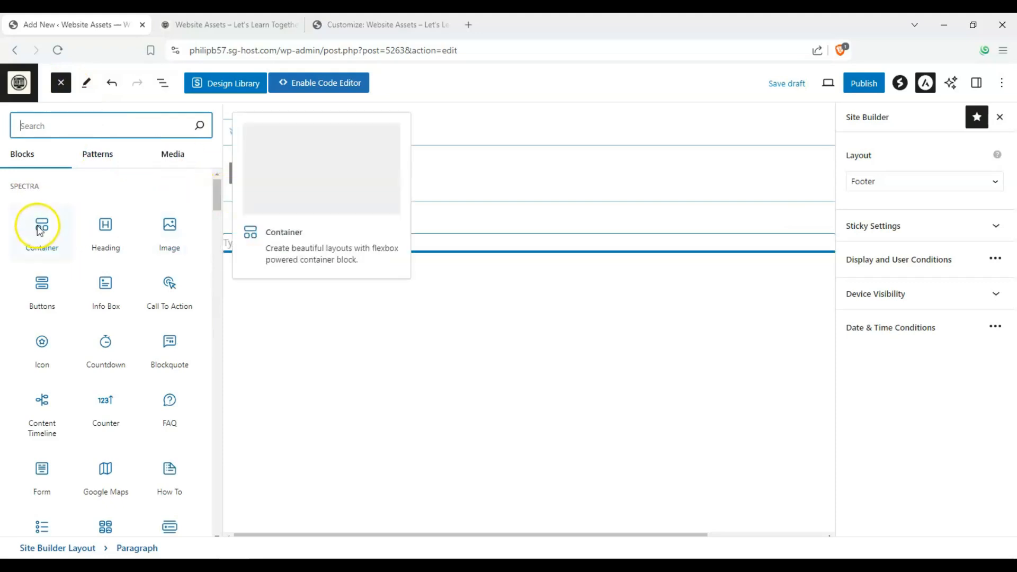
click(37, 223)
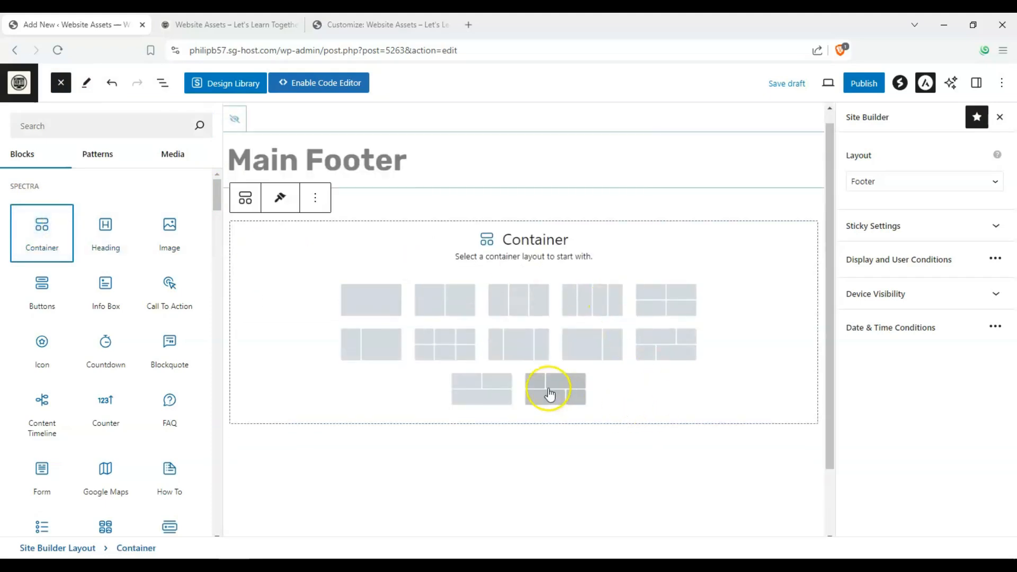
click(549, 390)
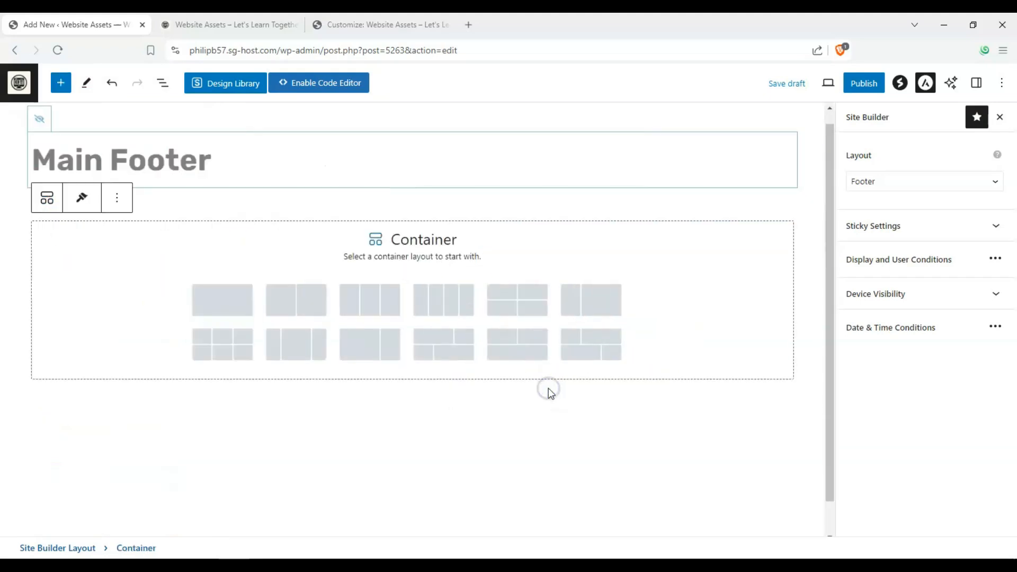
click(592, 352)
click(707, 399)
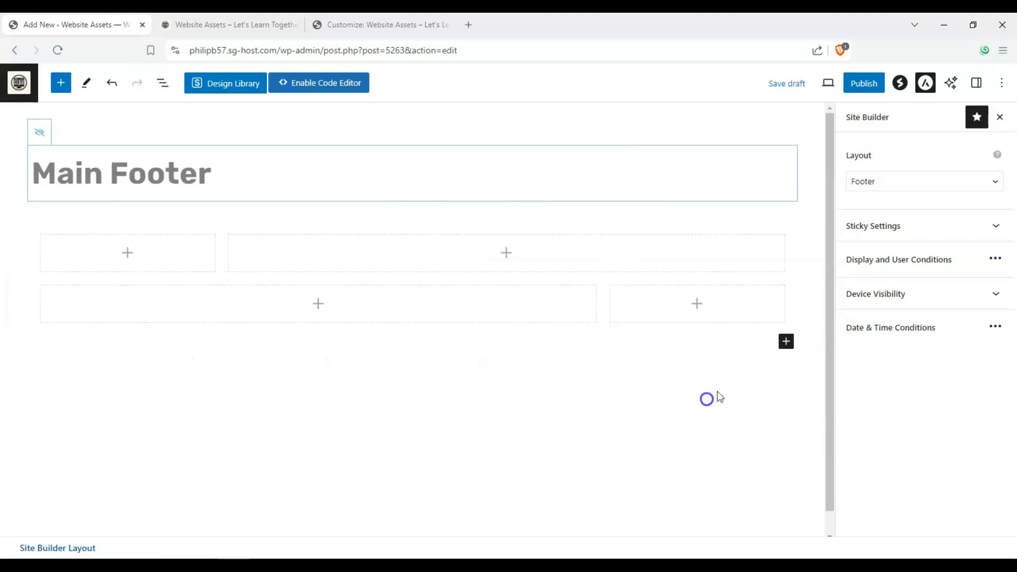
- Add a second Container with the single full-width layout below the four-cell container
click(787, 343)
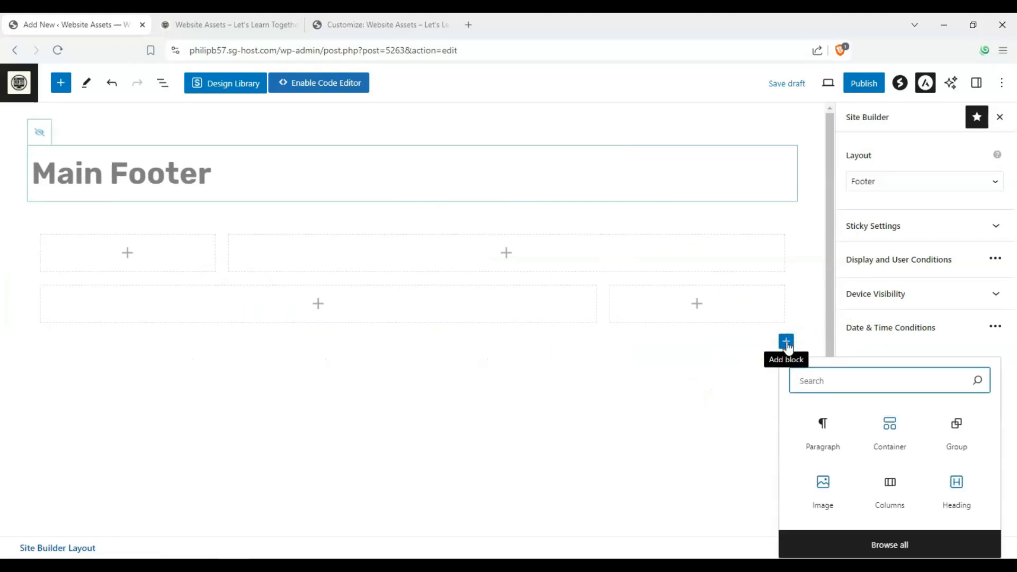
click(890, 431)
scroll(227, 363, down, 2)
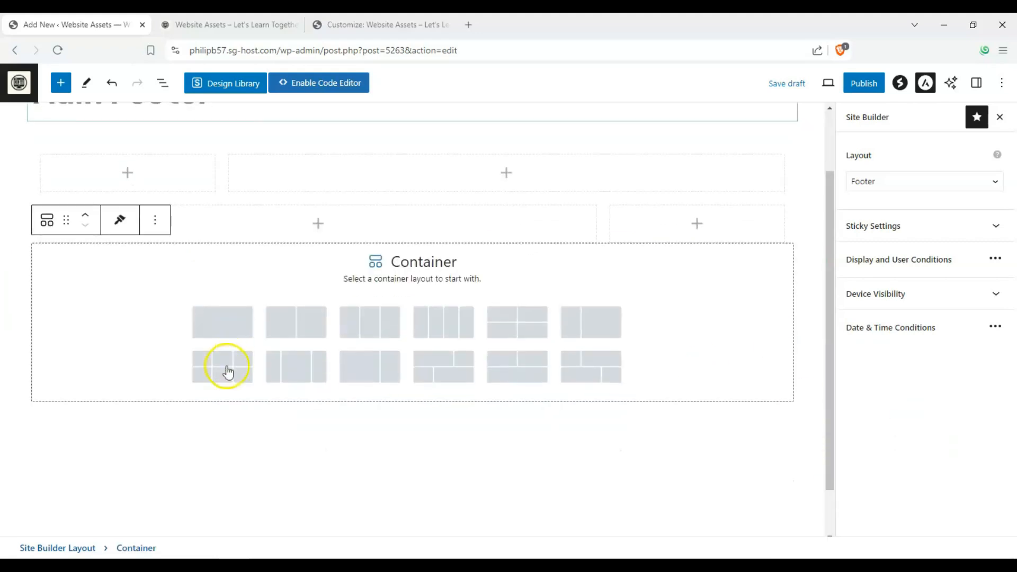
click(242, 337)
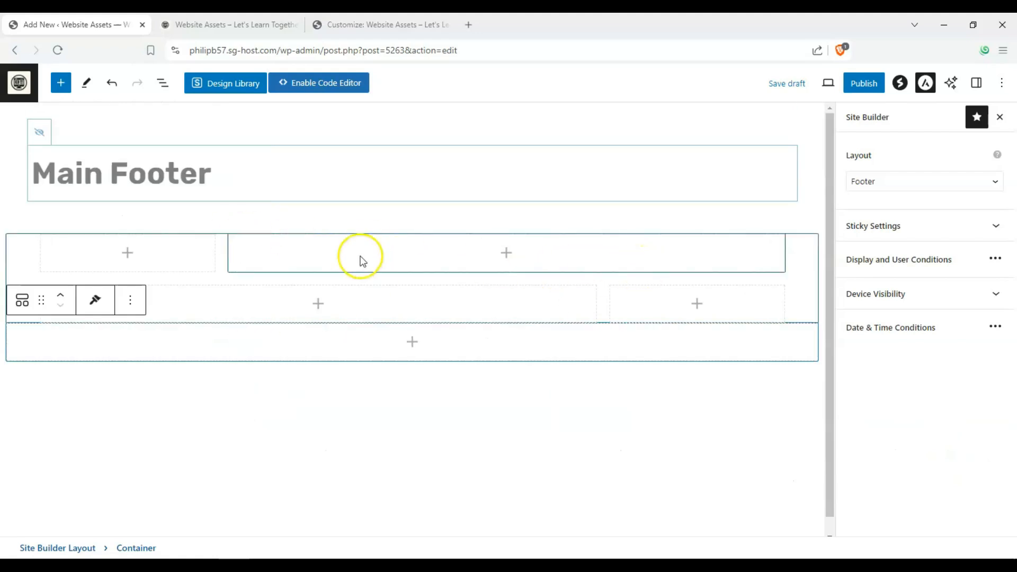
click(718, 405)
- Add a Columns block with the 25 / 50 / 25 variation below the full-width container
click(786, 379)
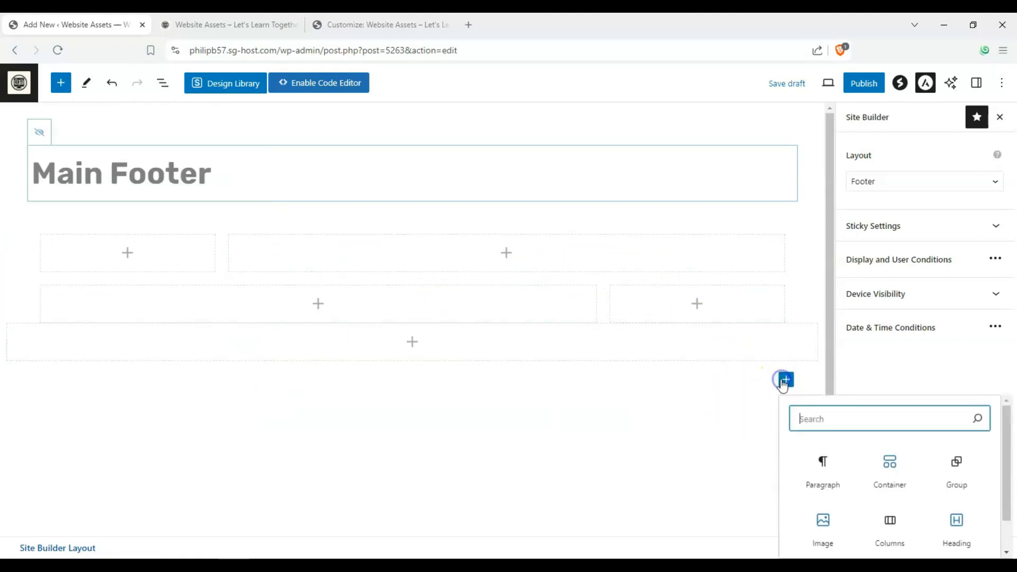
scroll(932, 480, down, 1)
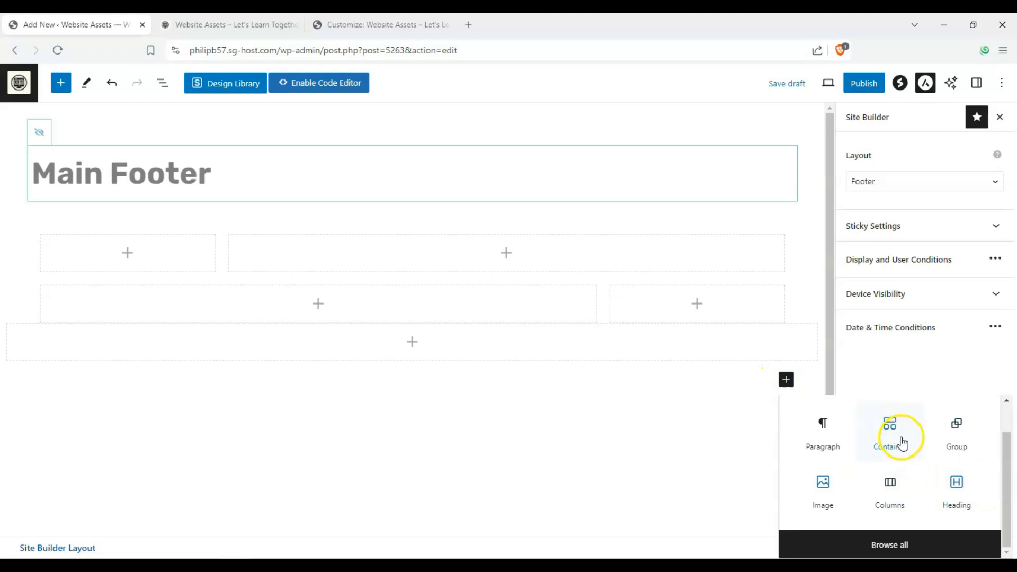
click(890, 488)
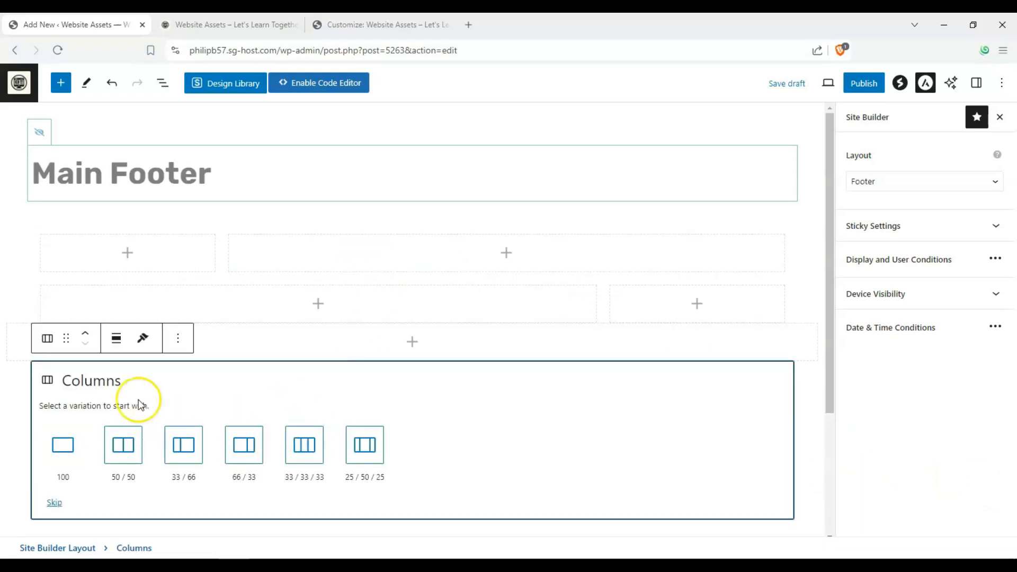
click(361, 438)
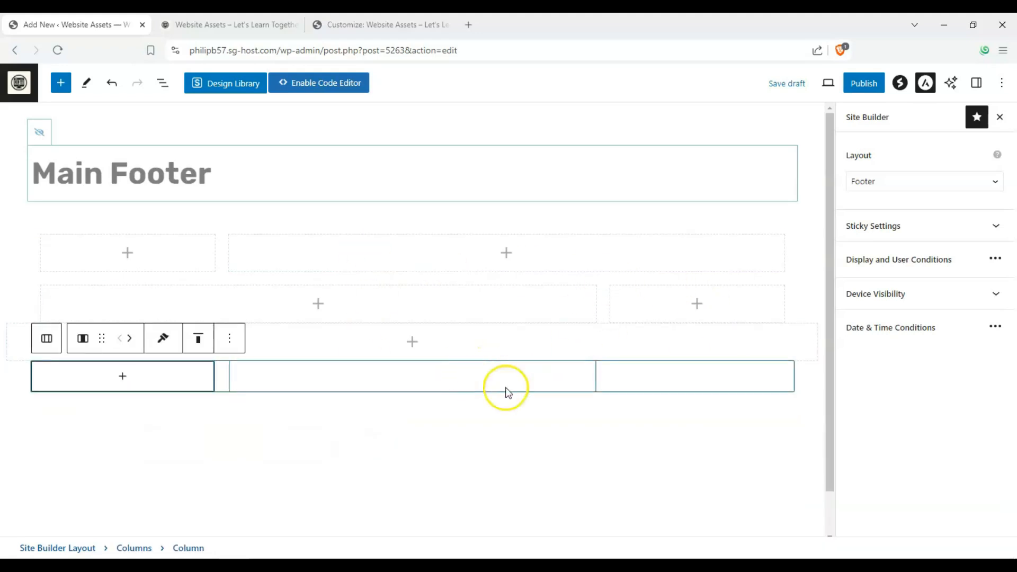
click(751, 417)
- Add a Container below the columns using the layout with two equal cells above one full-width cell
click(786, 411)
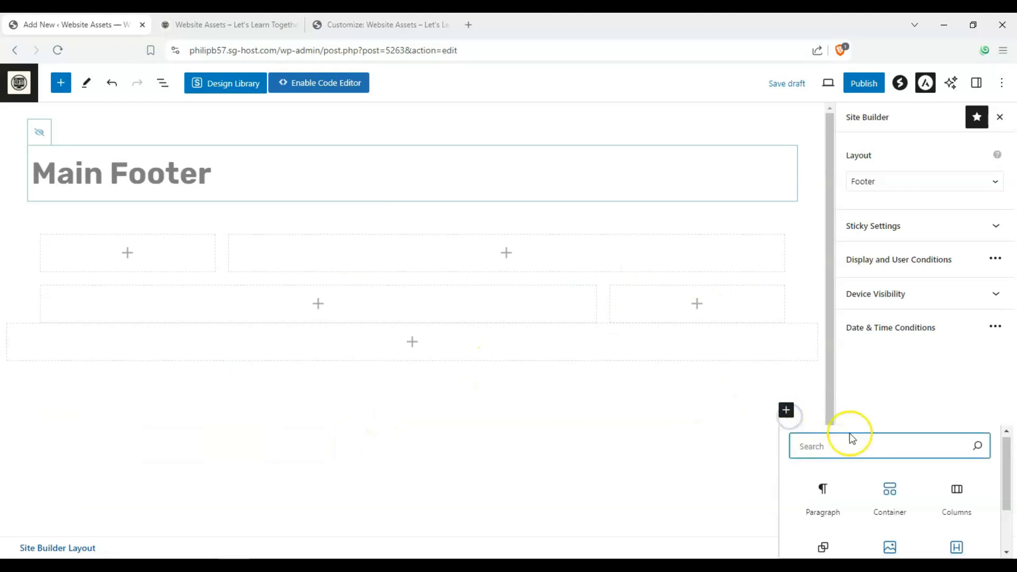
scroll(901, 456, down, 1)
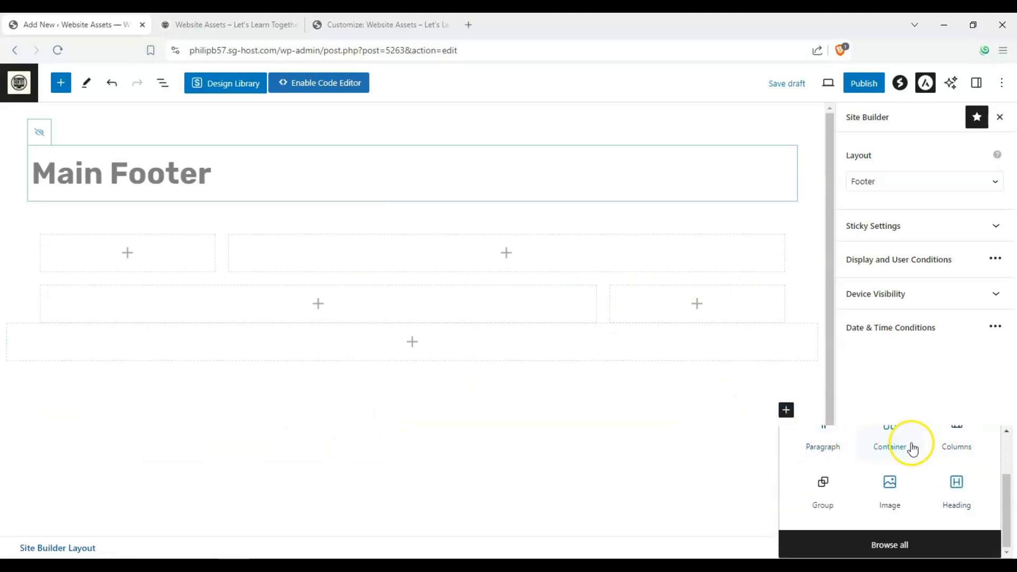
click(908, 447)
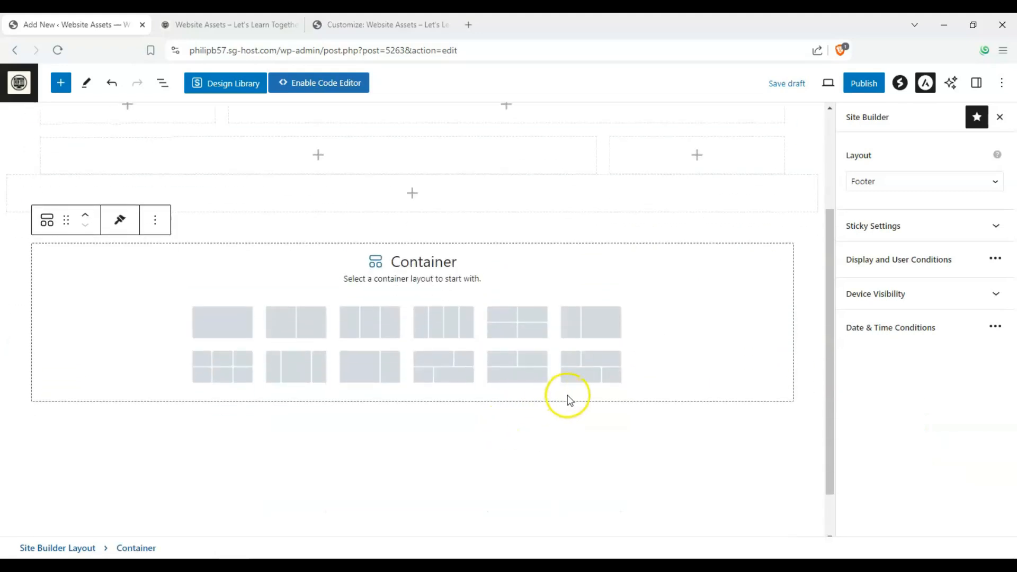
click(509, 371)
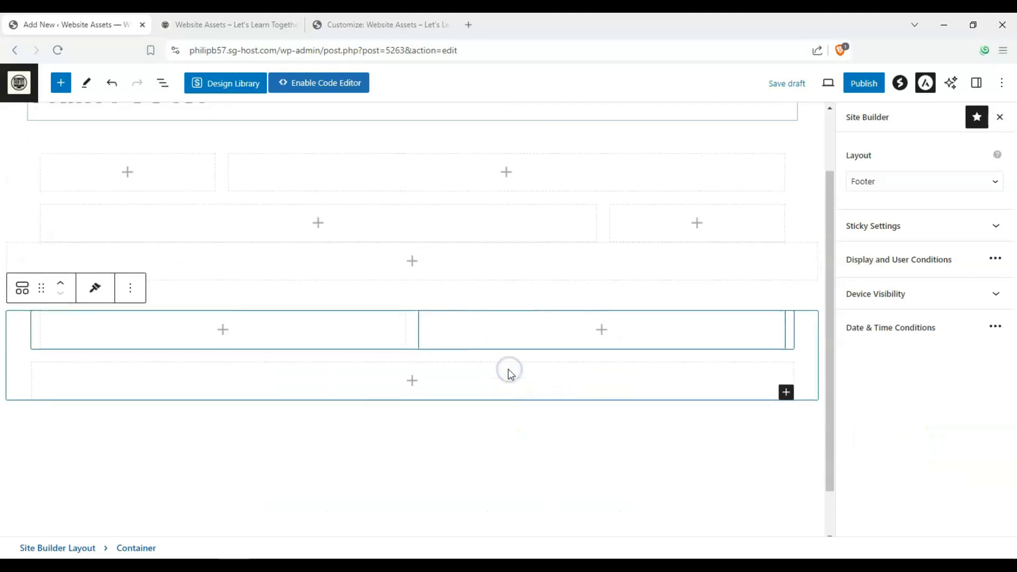
scroll(291, 381, up, 3)
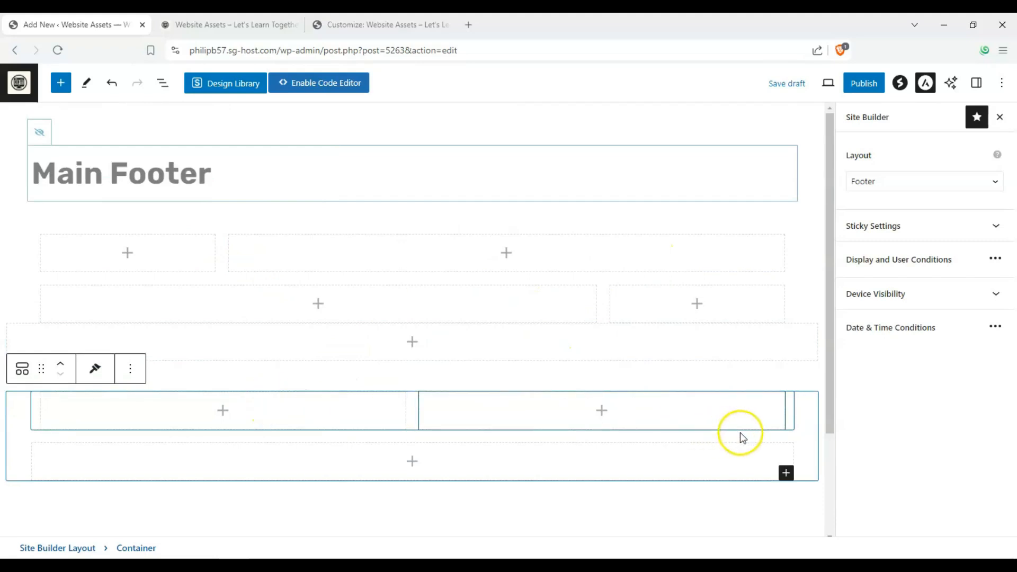
click(319, 510)
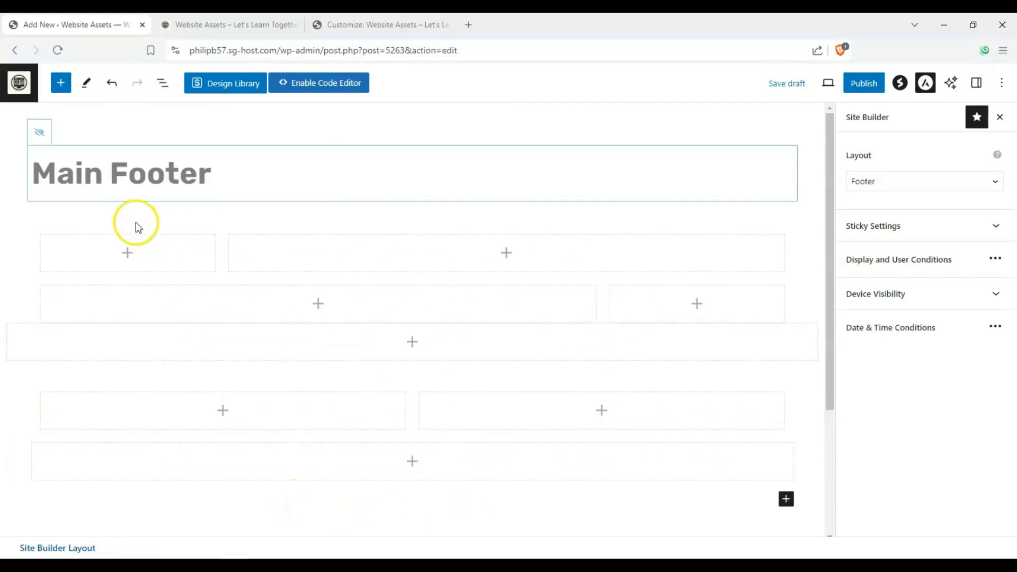
- Search for "menu", insert a Navigation block in the first container's narrow upper cell, and check its Home submenu
click(127, 253)
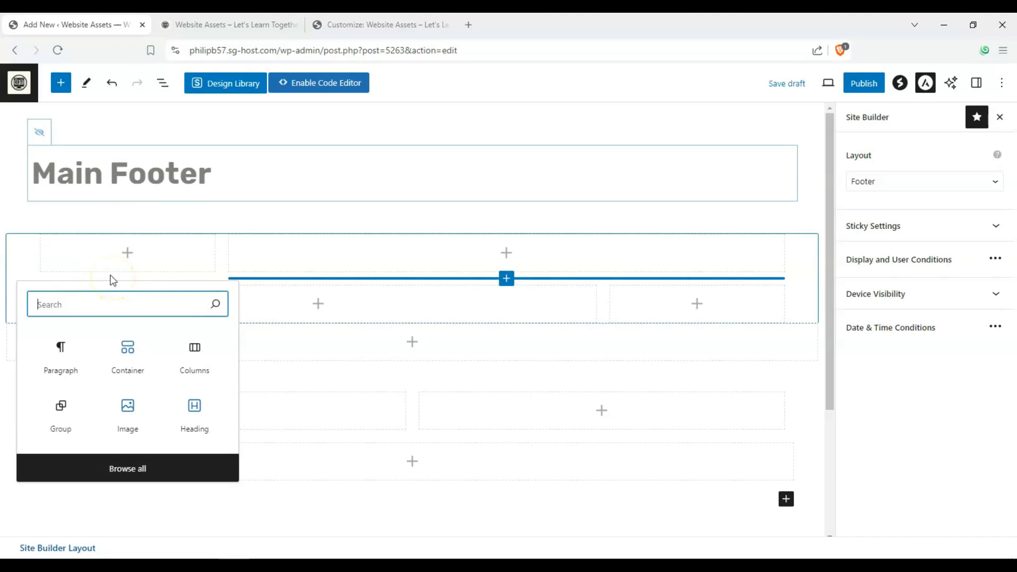
text(menu)
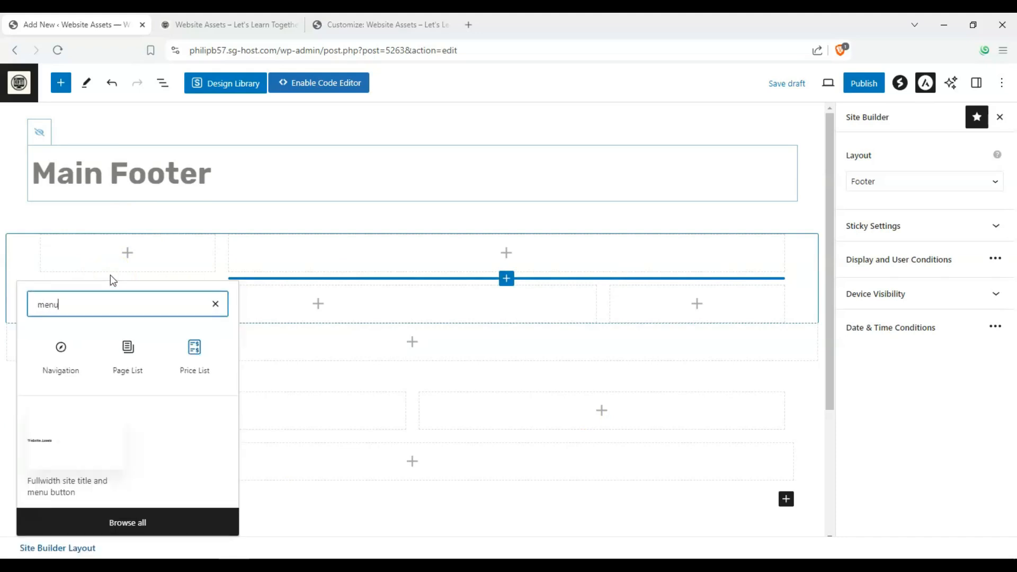
click(105, 318)
click(75, 352)
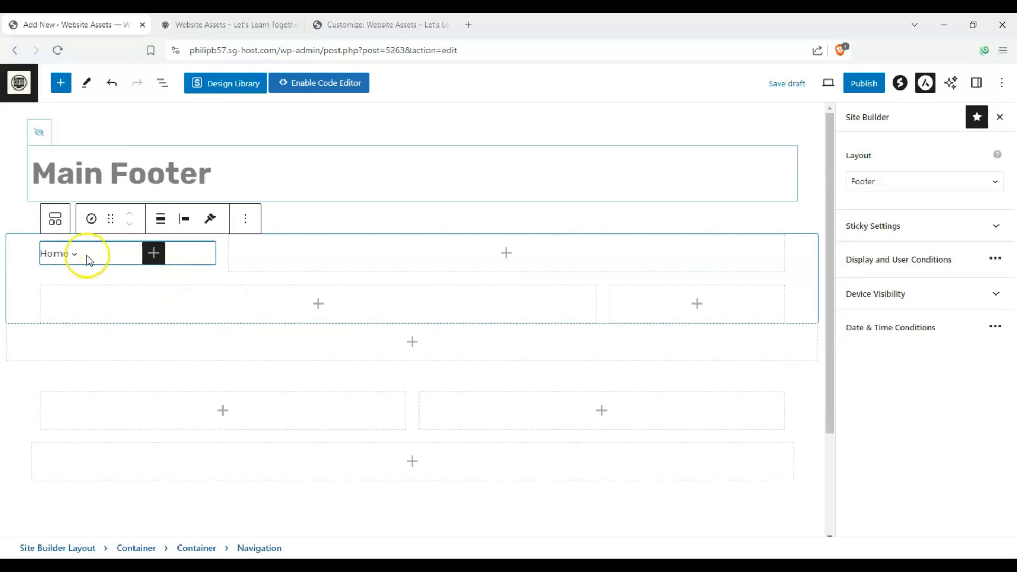
click(70, 260)
mouse_move(145, 276)
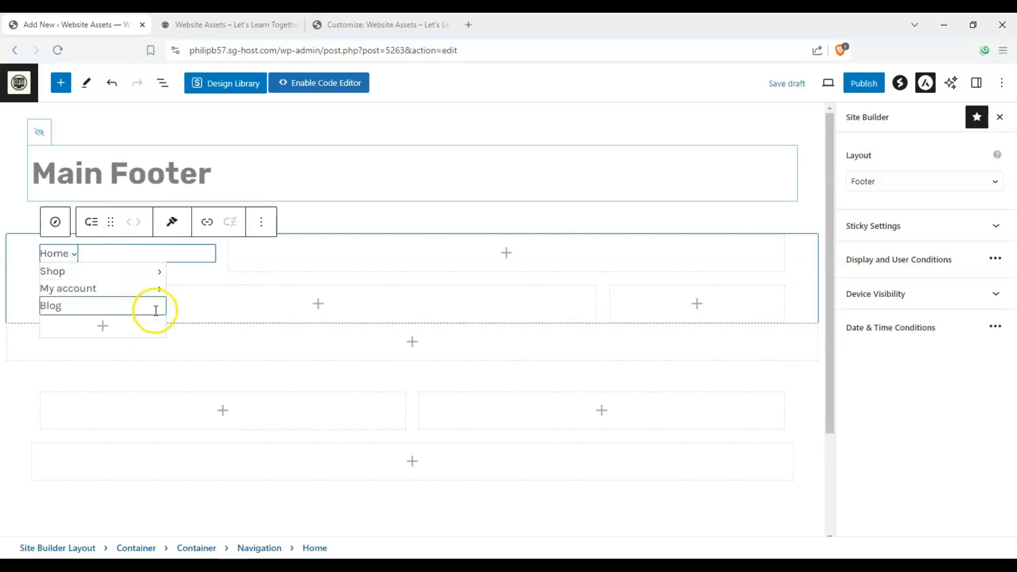
click(102, 262)
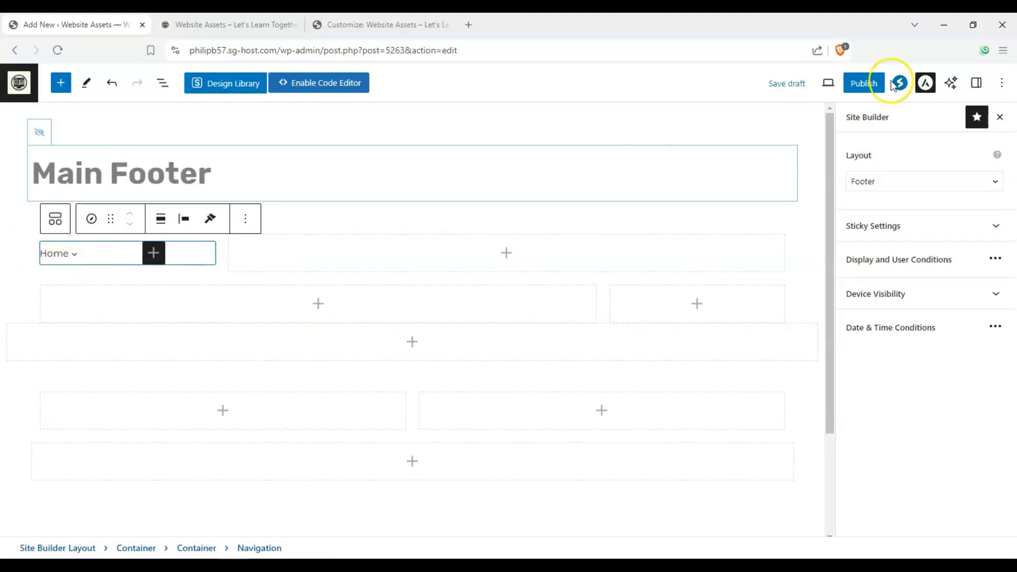
- Open the Navigation block's settings in place of the Site Builder settings and switch its menu to Primary Menu
click(925, 84)
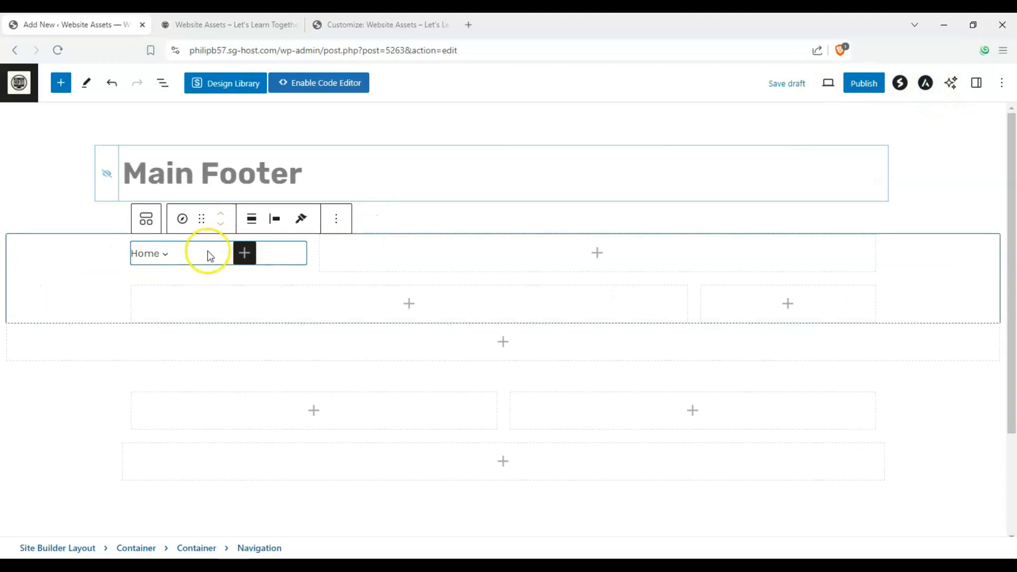
click(182, 219)
click(204, 256)
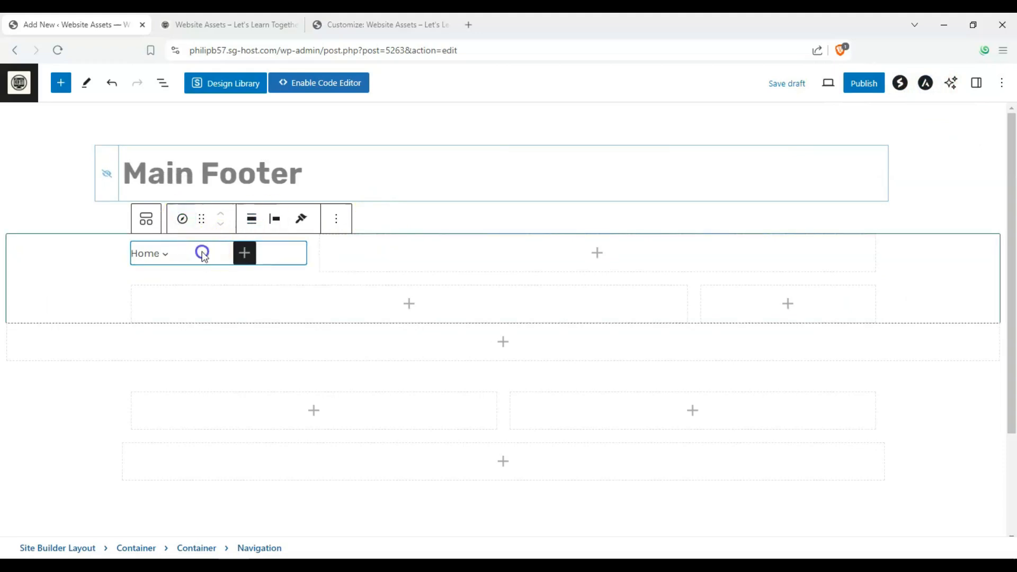
click(976, 82)
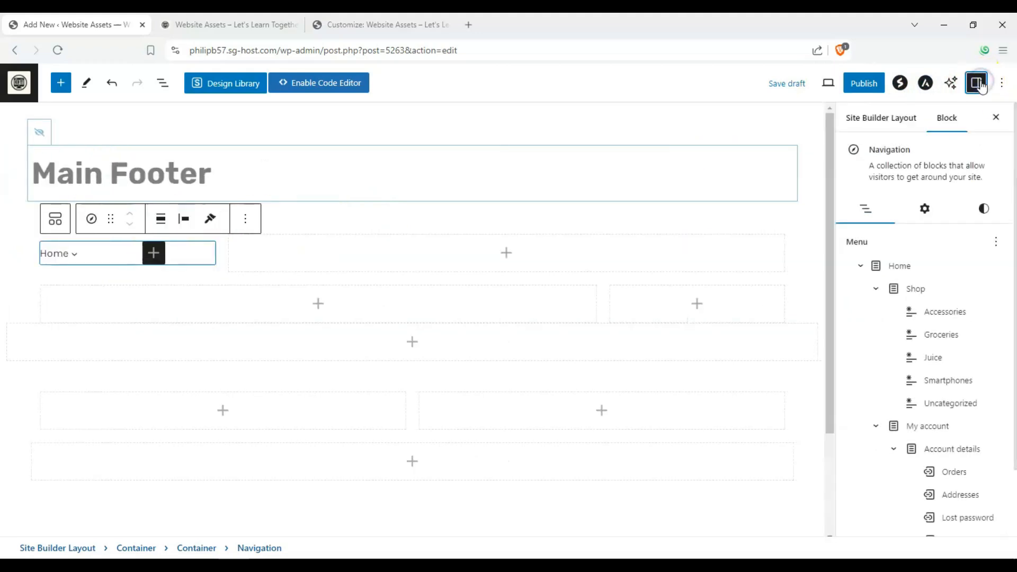
click(997, 242)
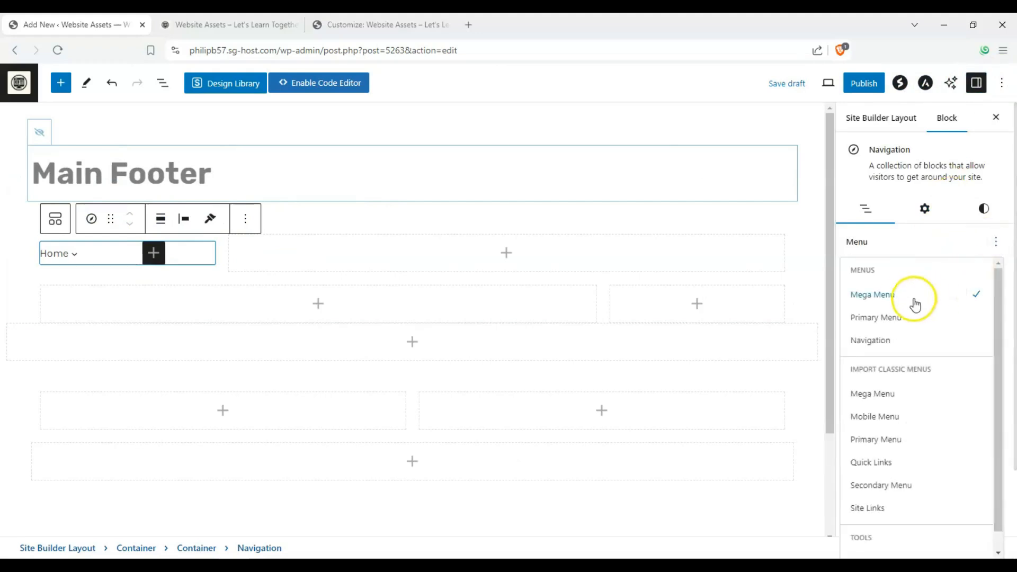
click(899, 323)
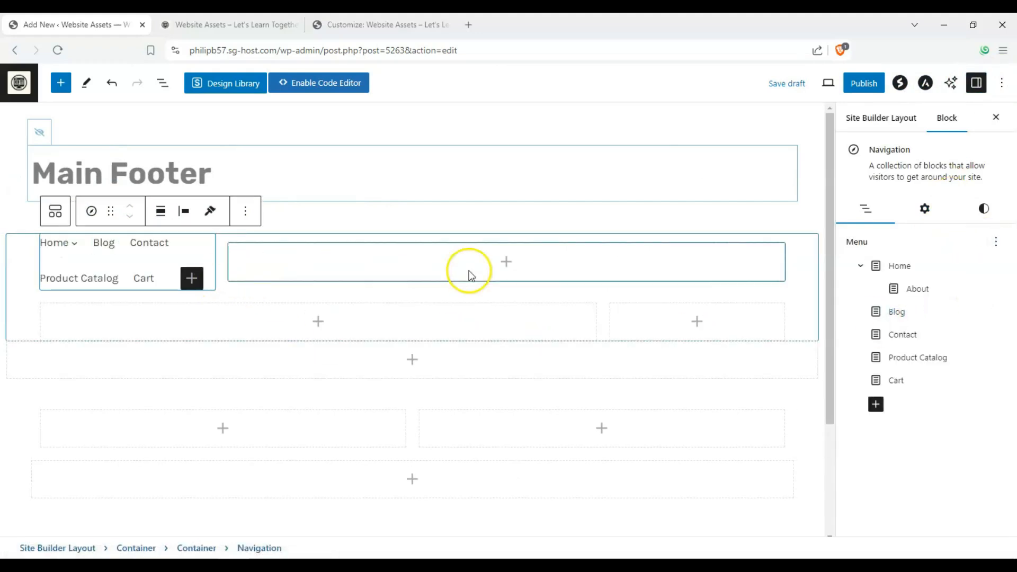
- Move the whole Navigation block from the narrow upper cell into the wide cell beside it
click(165, 246)
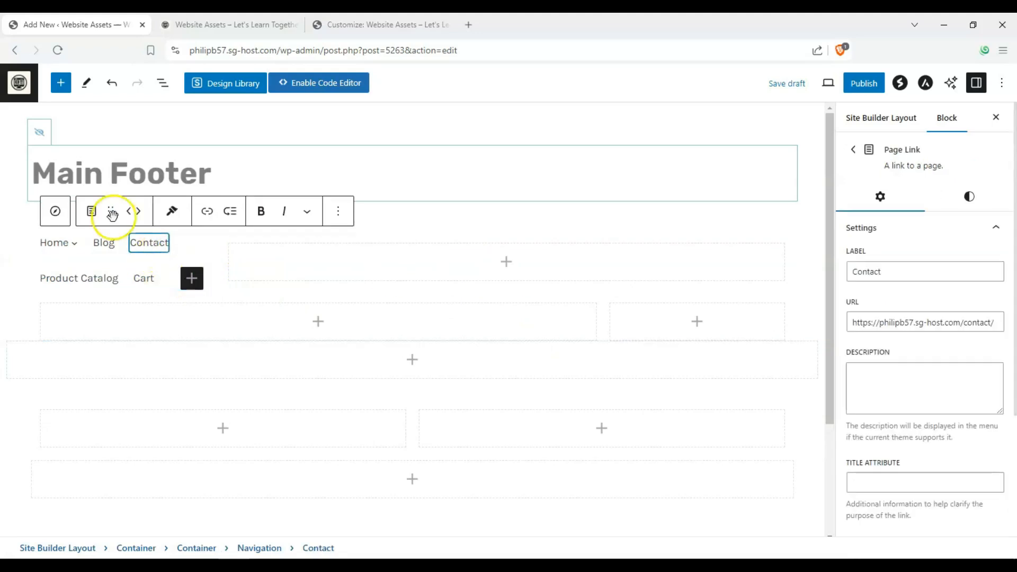
click(186, 252)
drag(126, 212, 505, 254)
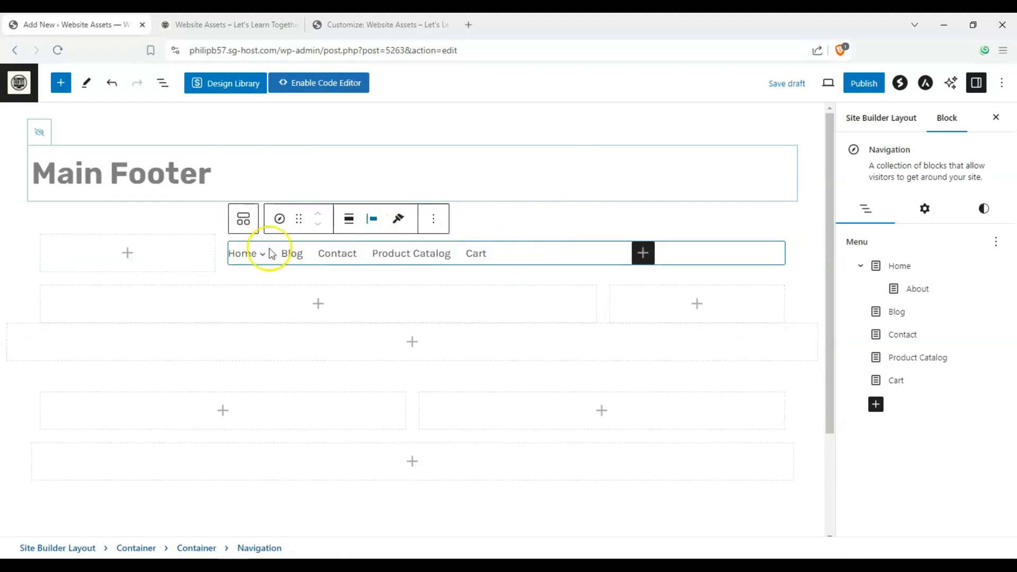
- Insert a Buttons block in the first container's empty narrow upper cell and label its button "SUBSCRIBE!"
click(127, 254)
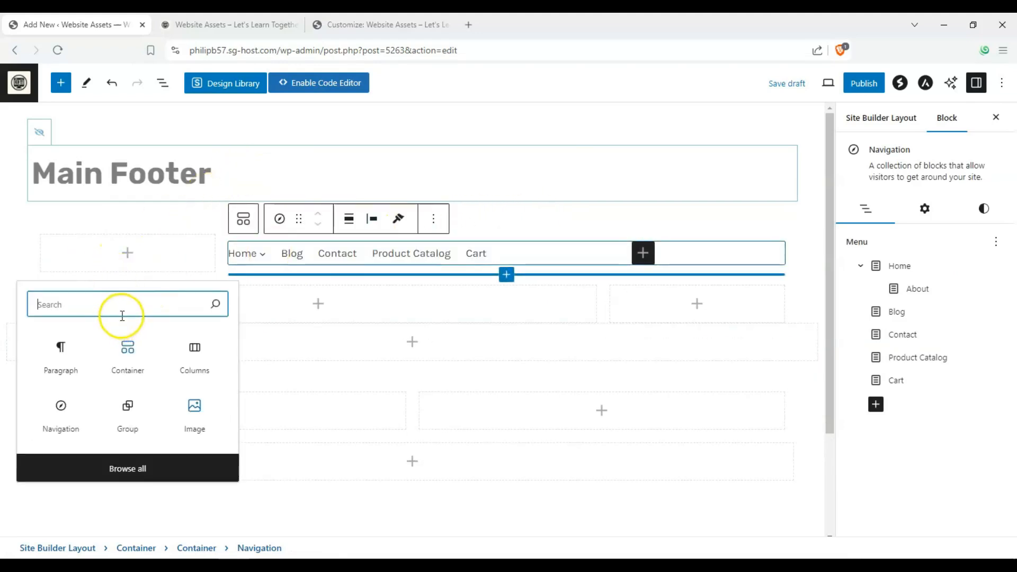
text(Button)
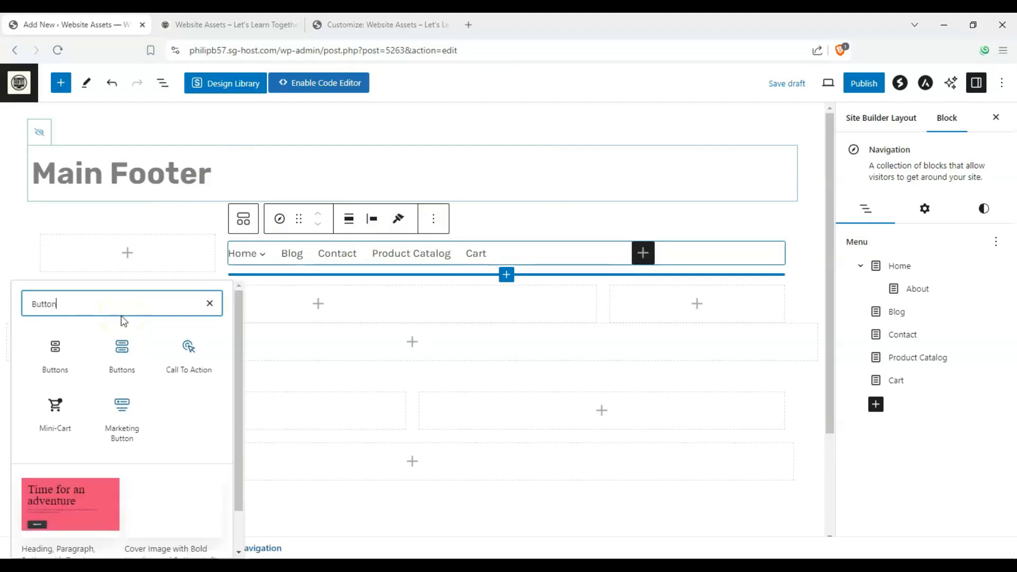
click(133, 368)
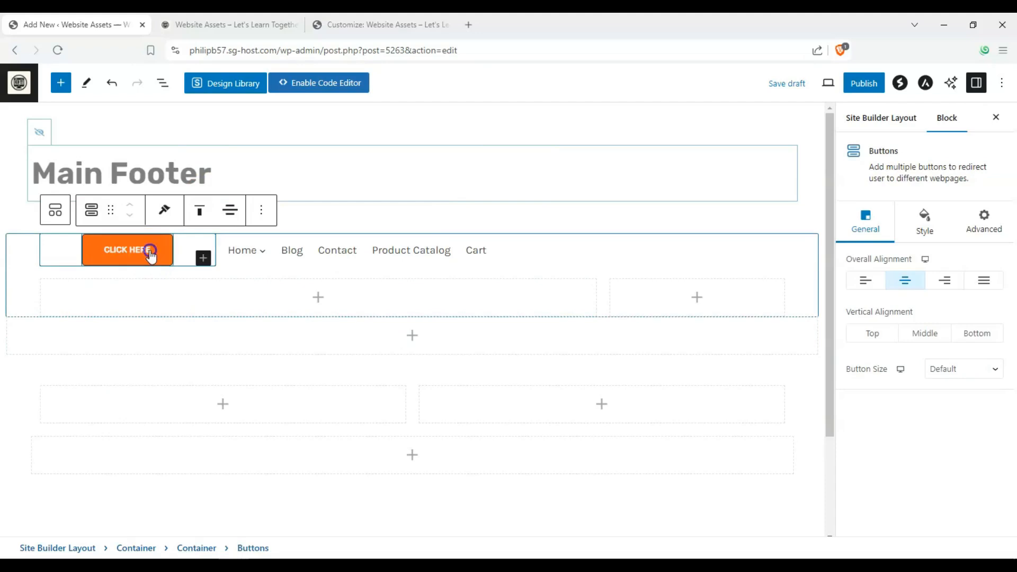
click(151, 255)
text(SUBSCRIBE!)
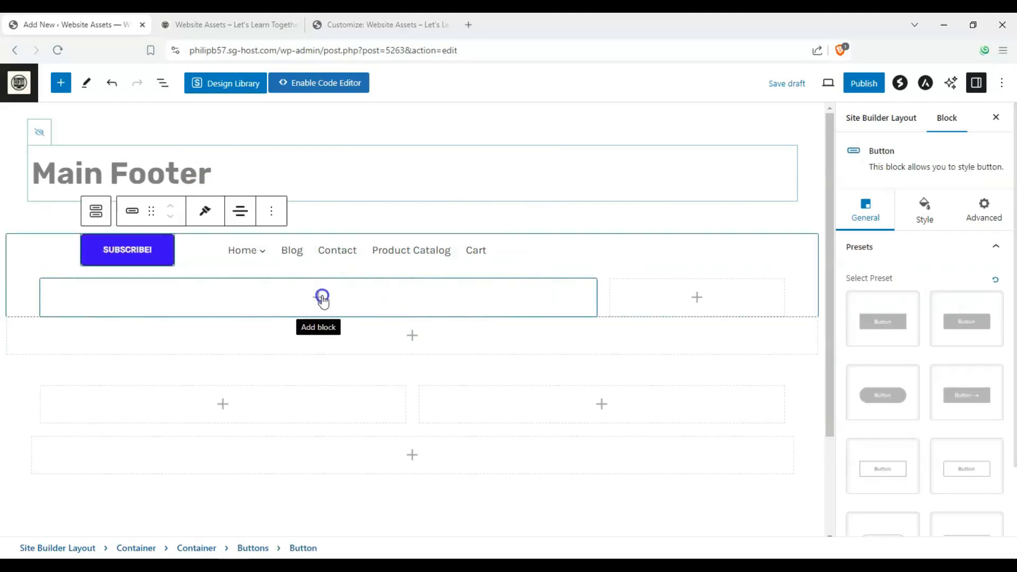
- Search for "ca" and insert a Call To Action block in the first container's wide lower cell
click(322, 298)
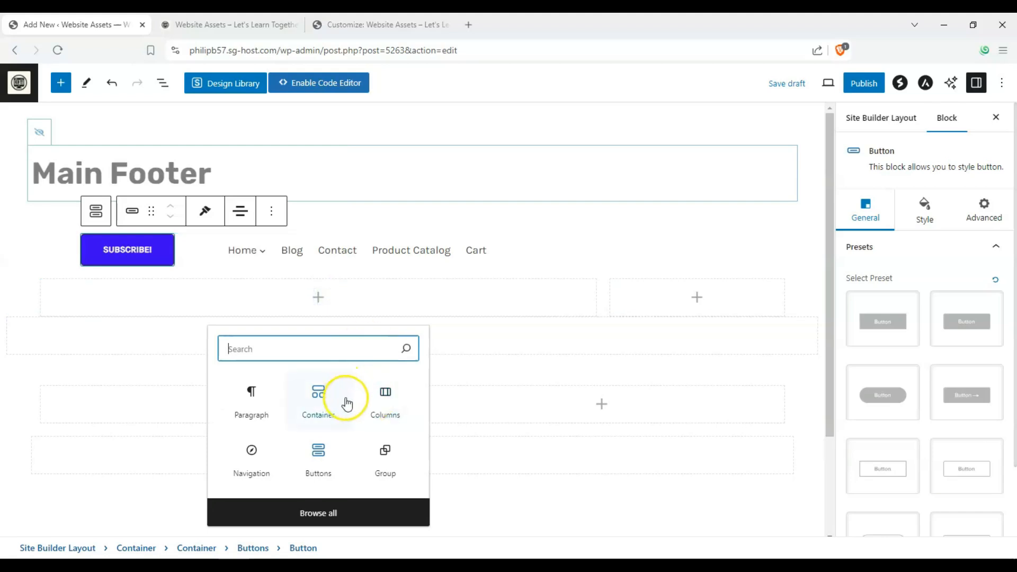
text(ca)
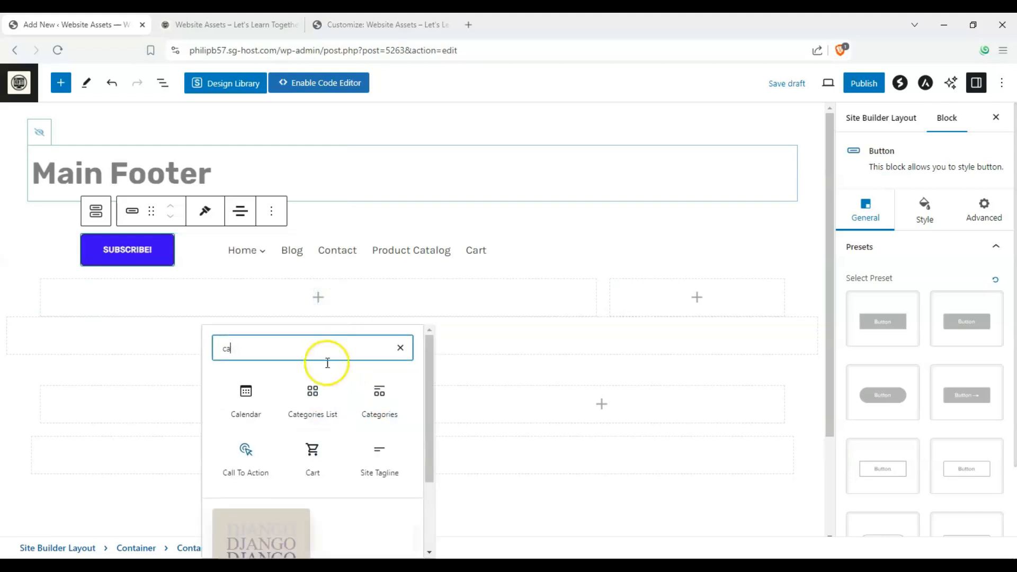
click(269, 453)
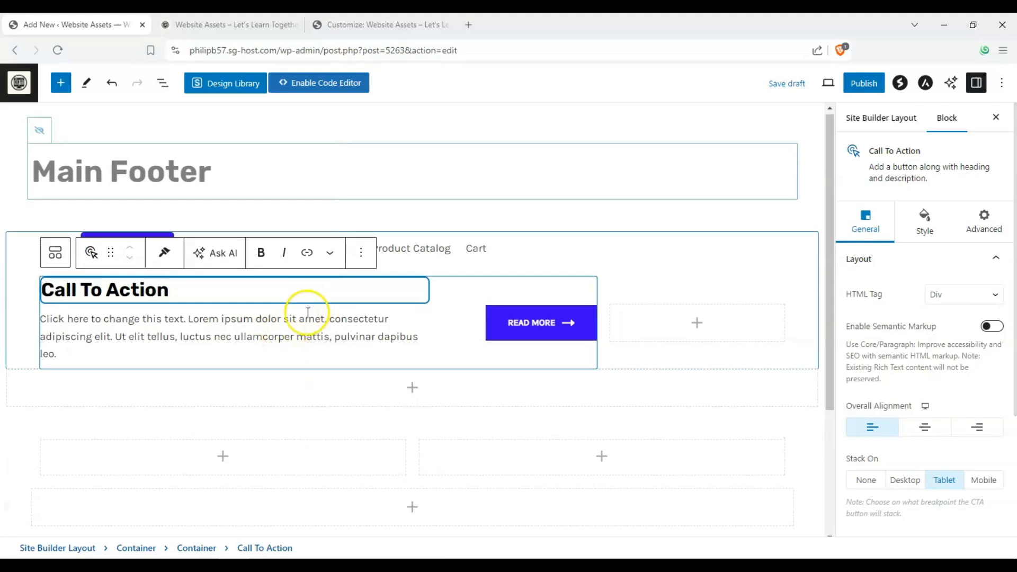
- Replace the Call To Action block's heading with "Learn More about us!"
drag(300, 291, 53, 317)
drag(191, 295, 42, 290)
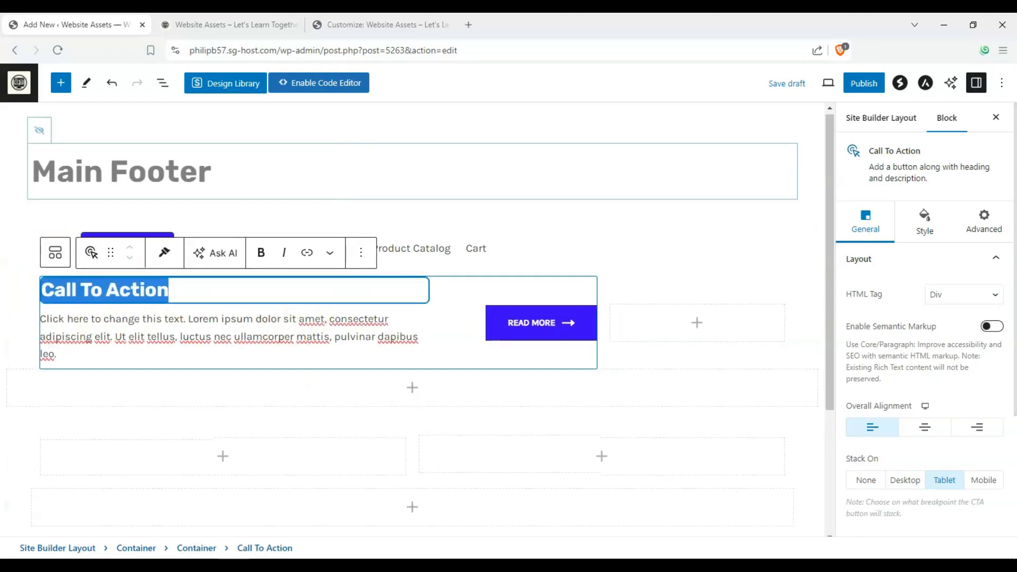
text(learn More about us!)
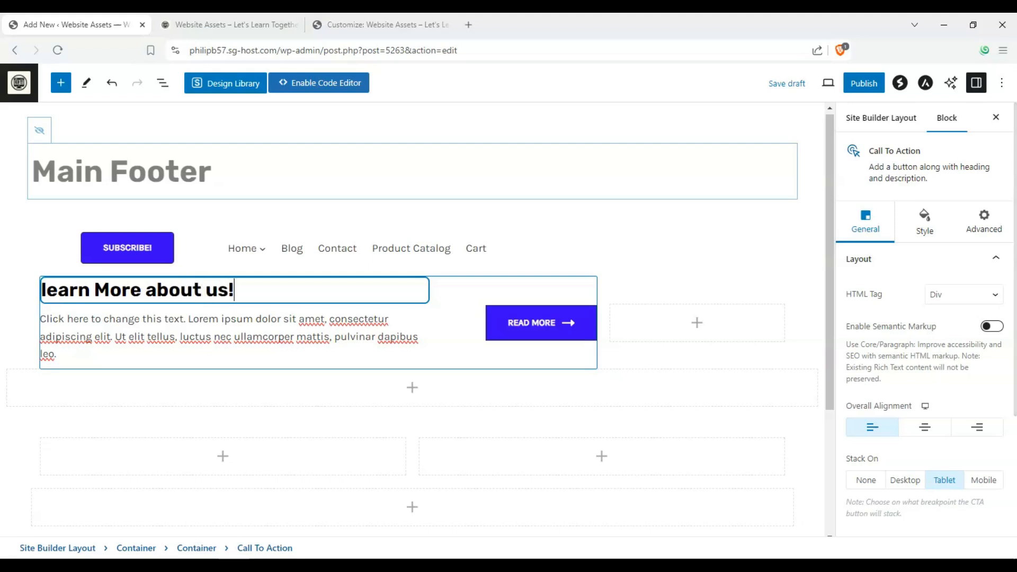
click(51, 291)
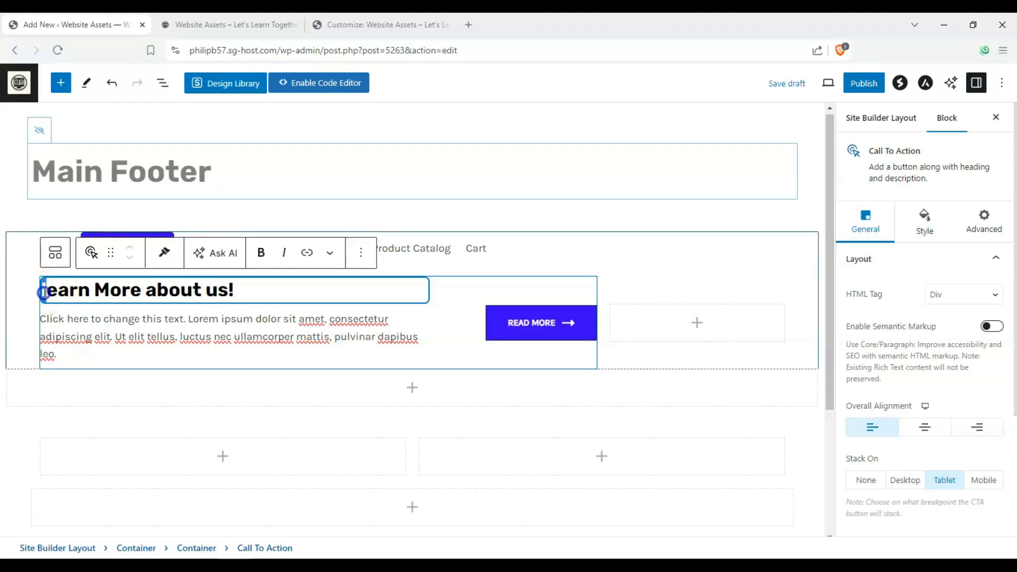
text(L)
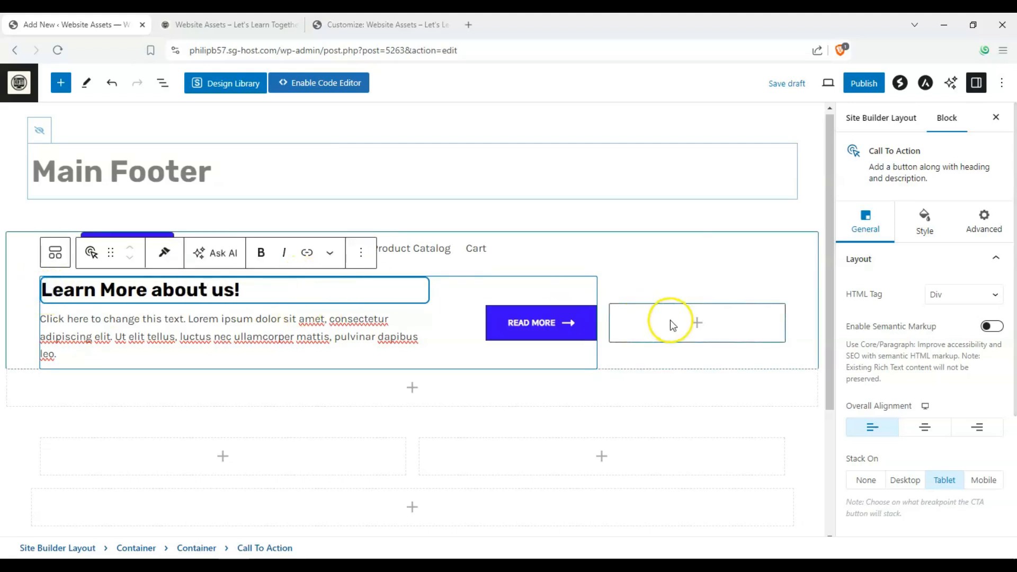
- Browse the full block library and insert a Taxonomy List block in the narrow cell beside the Call To Action
click(689, 324)
click(696, 323)
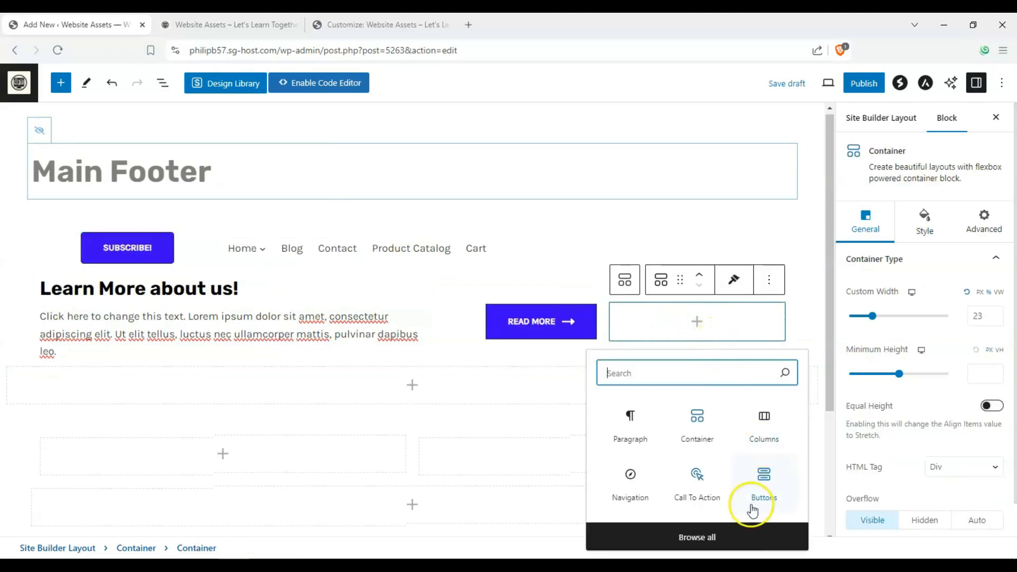
click(698, 537)
scroll(170, 355, down, 4)
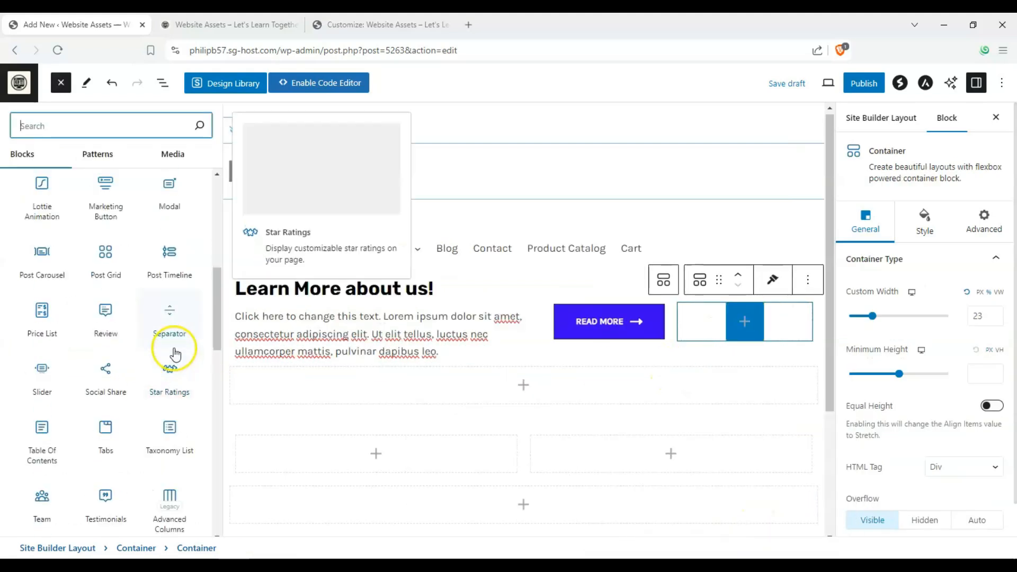
scroll(173, 345, up, 4)
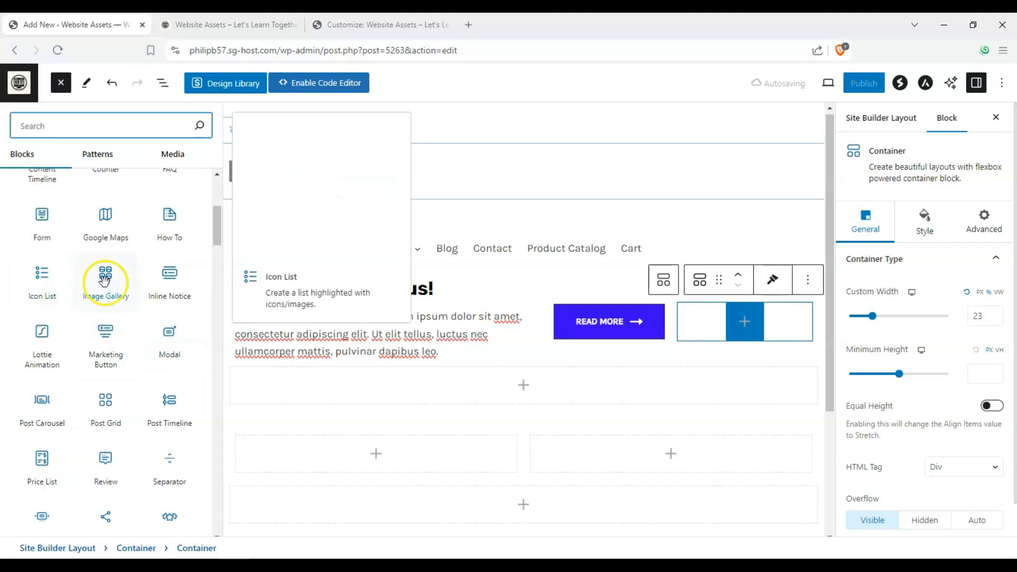
scroll(132, 279, up, 1)
scroll(110, 284, down, 3)
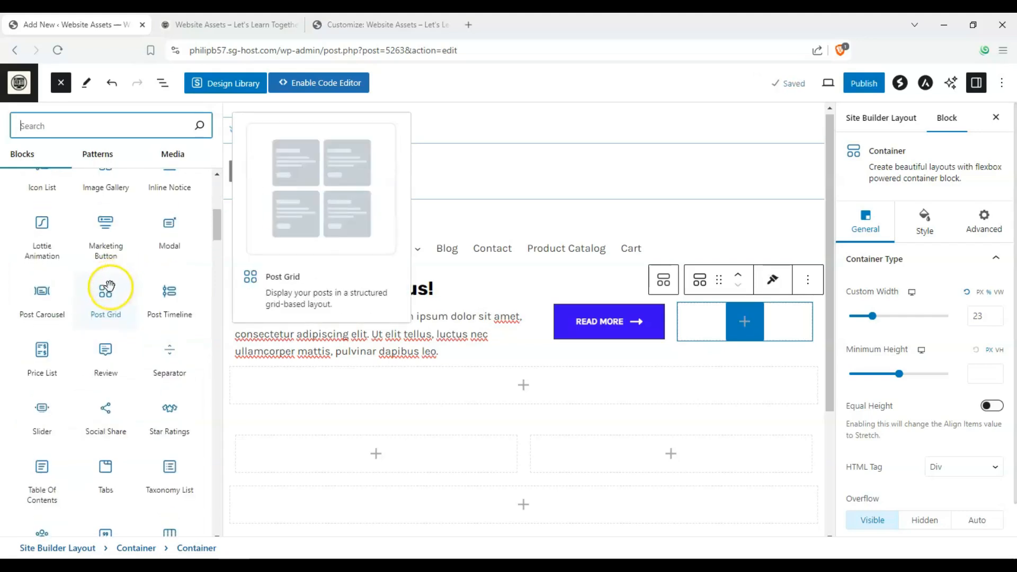
scroll(110, 285, down, 2)
scroll(111, 295, down, 1)
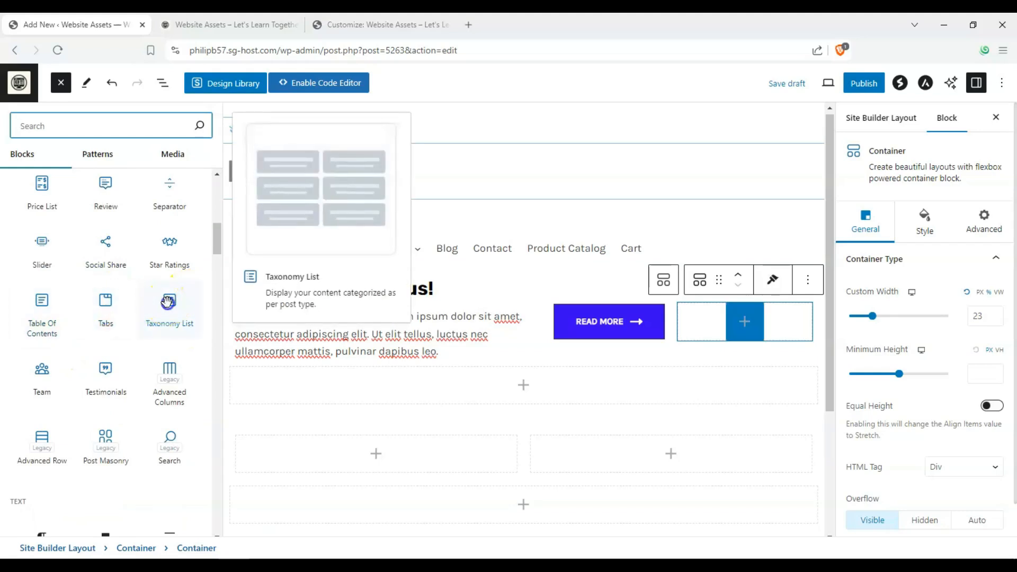
click(168, 301)
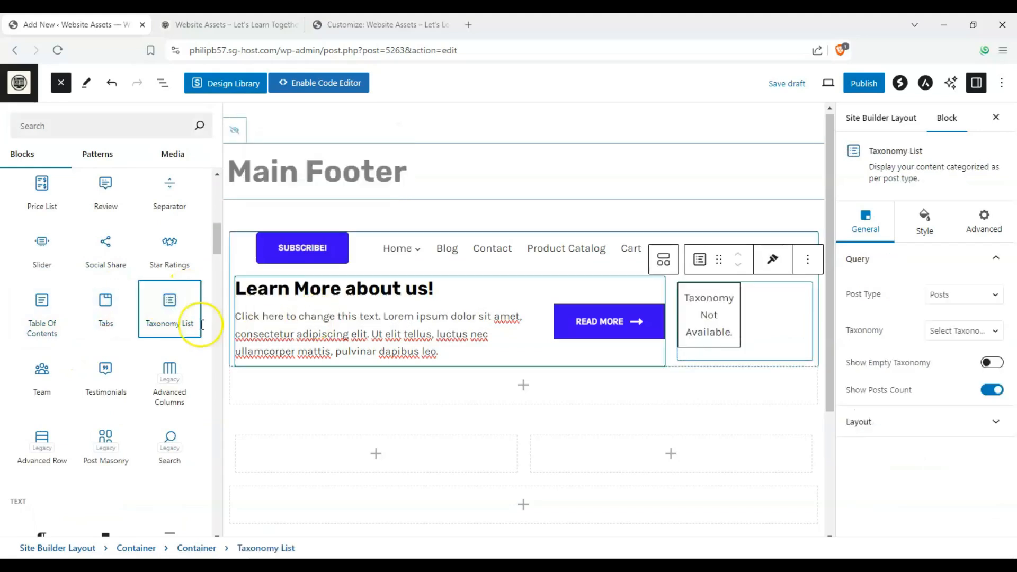
click(725, 321)
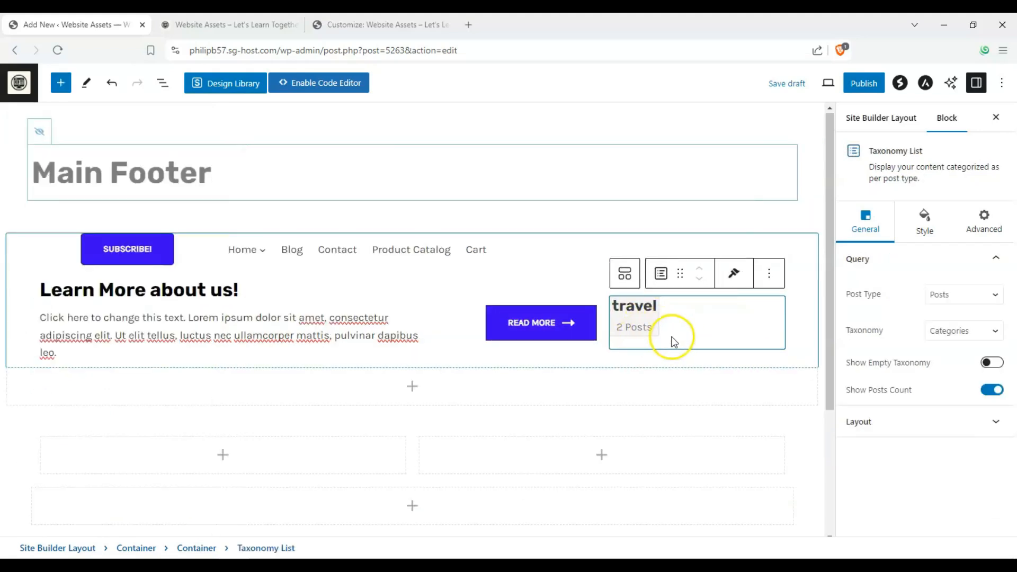
- Search for "social" and insert a Social Share block in the empty full-width container below the Call To Action
scroll(431, 324, down, 1)
click(43, 335)
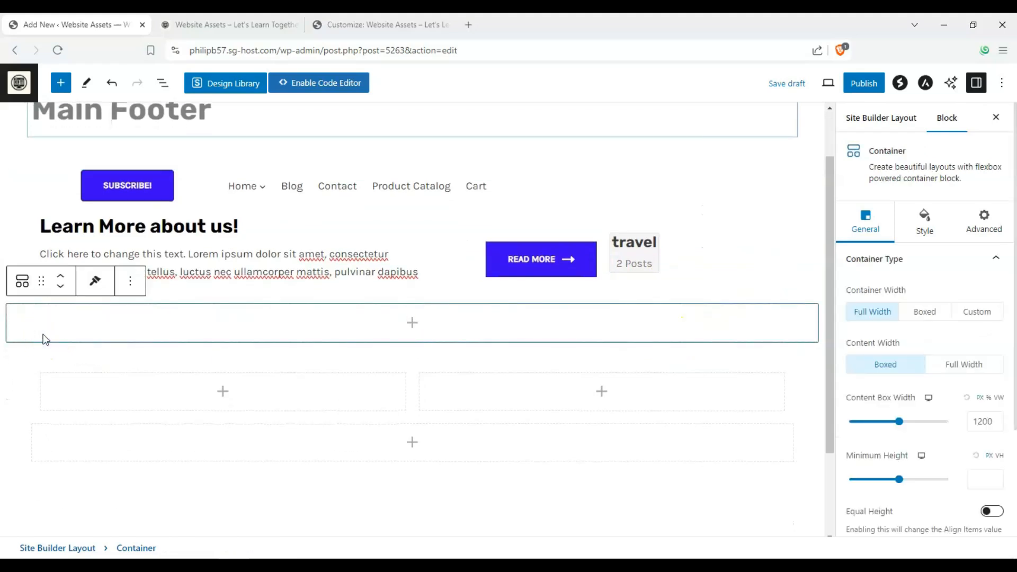
click(410, 332)
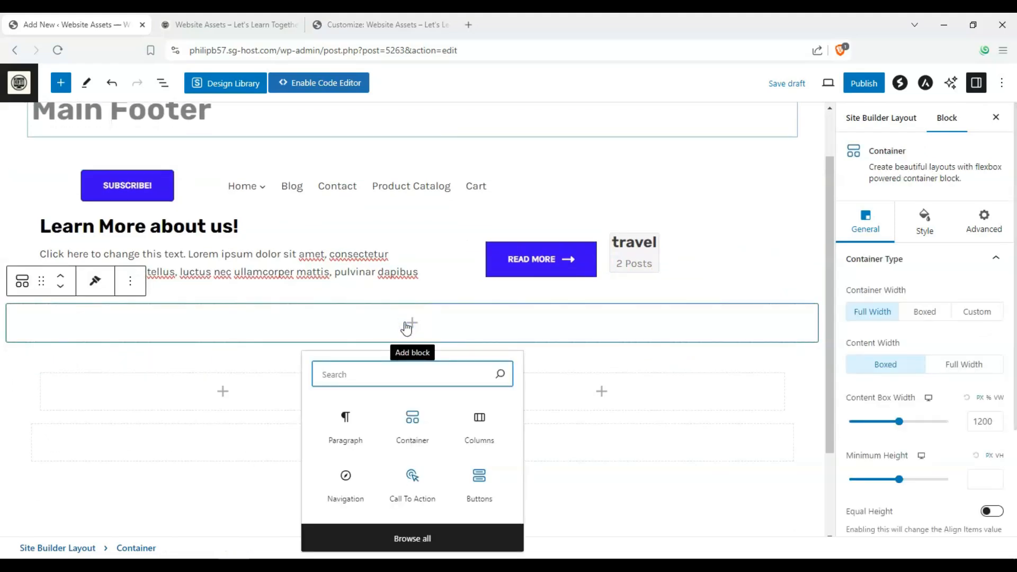
text(social)
click(434, 172)
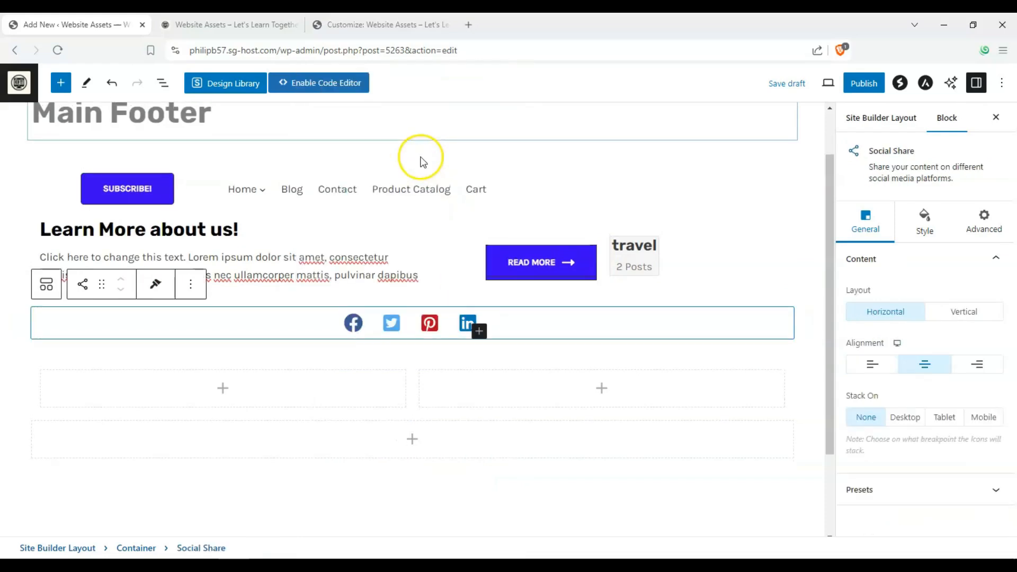
- Check which network types can be chosen for the Pinterest icon in the Social Share block
click(399, 332)
click(432, 329)
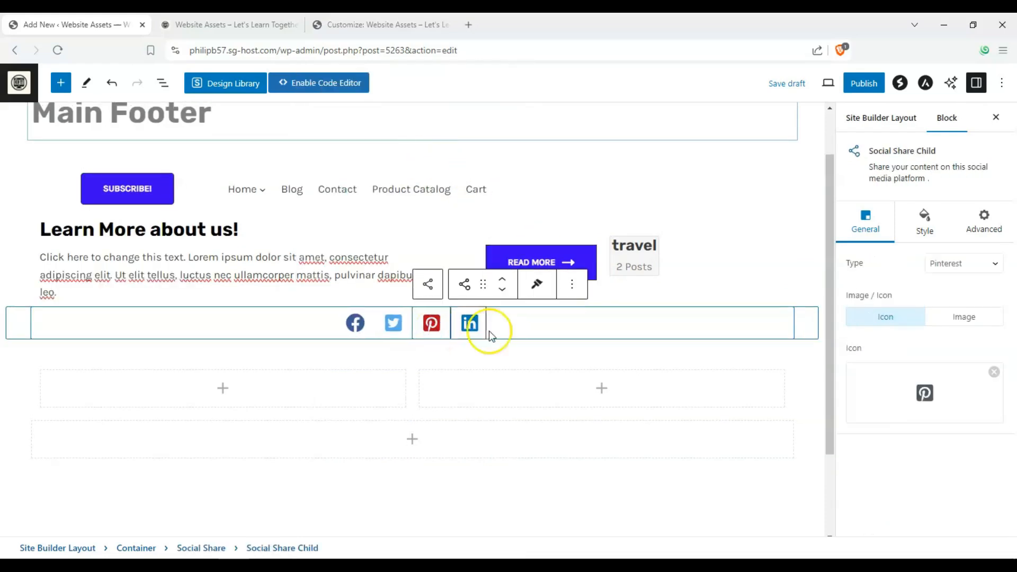
click(950, 277)
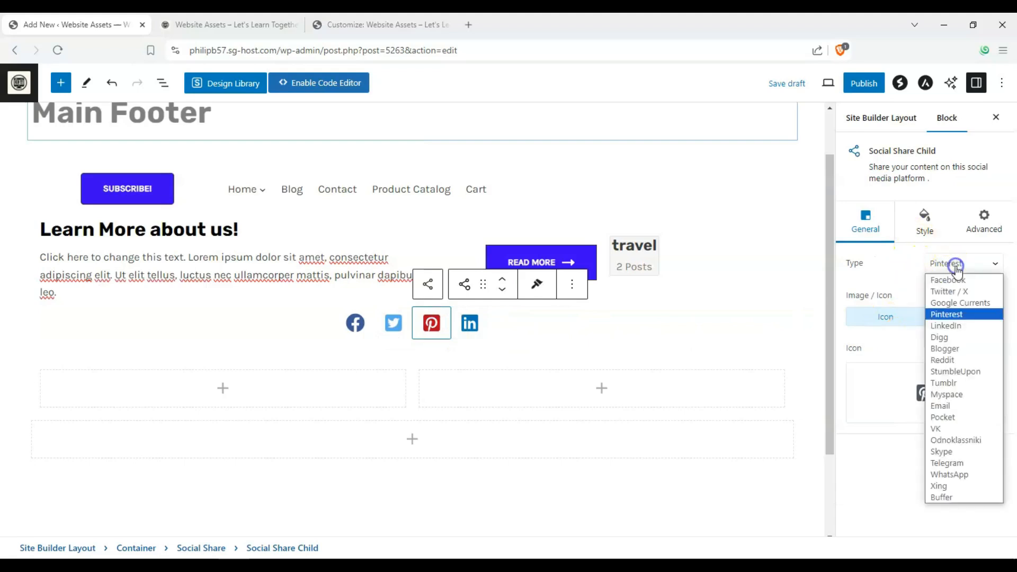
click(956, 266)
click(498, 334)
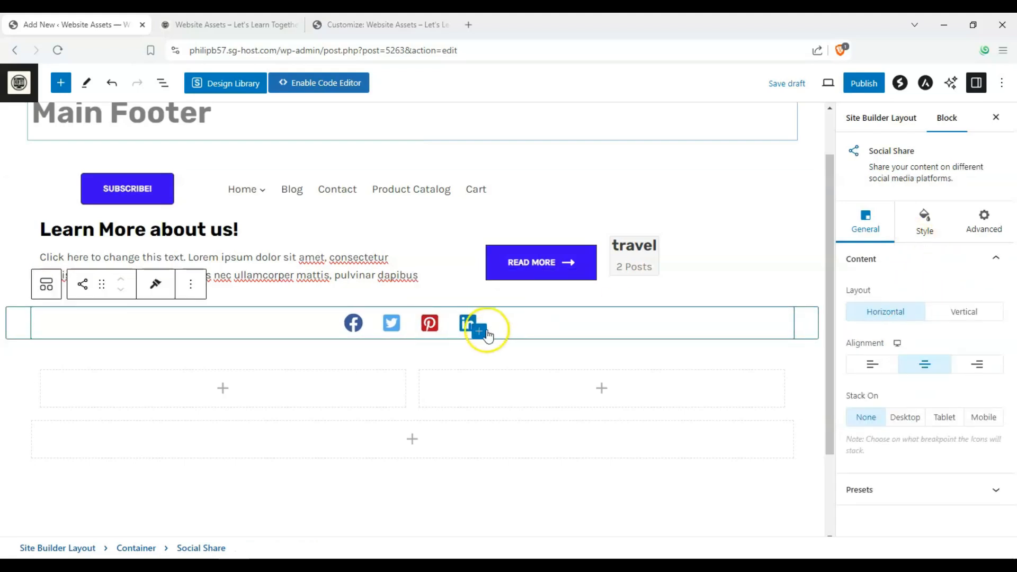
- Add a fifth icon to the Social Share block and set its image to the VK icon from the Icon Library
click(480, 331)
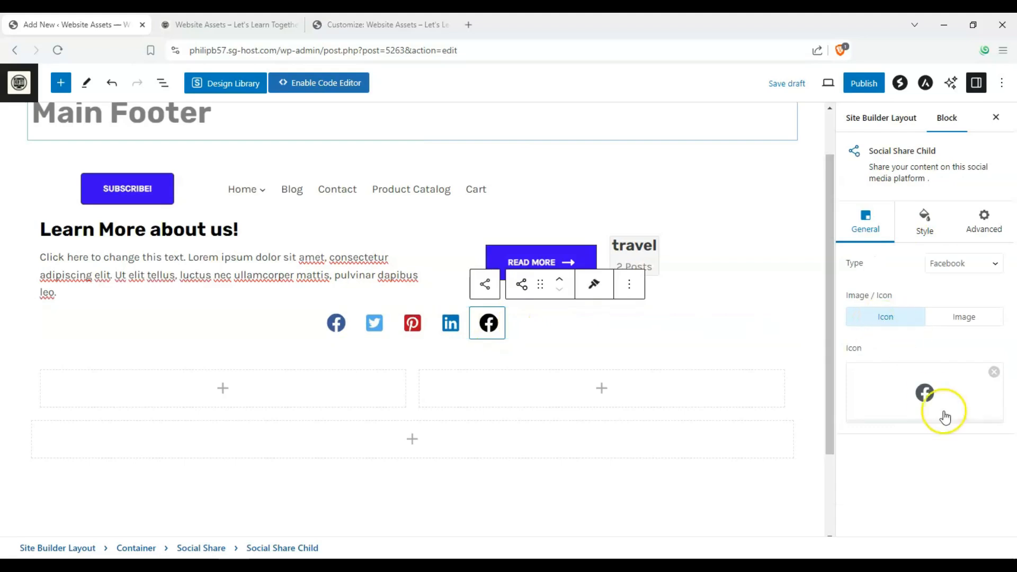
click(928, 400)
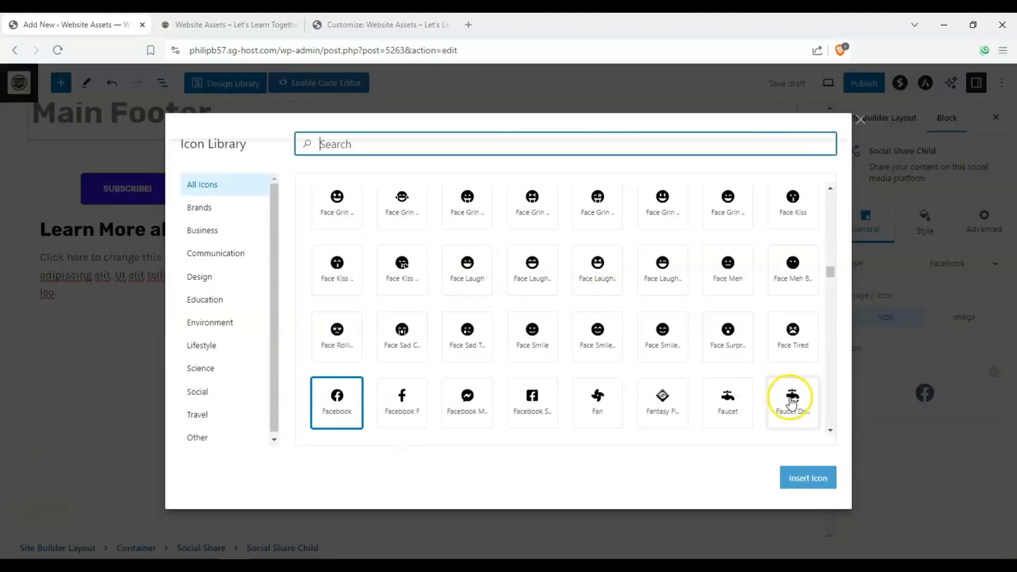
scroll(793, 403, down, 3)
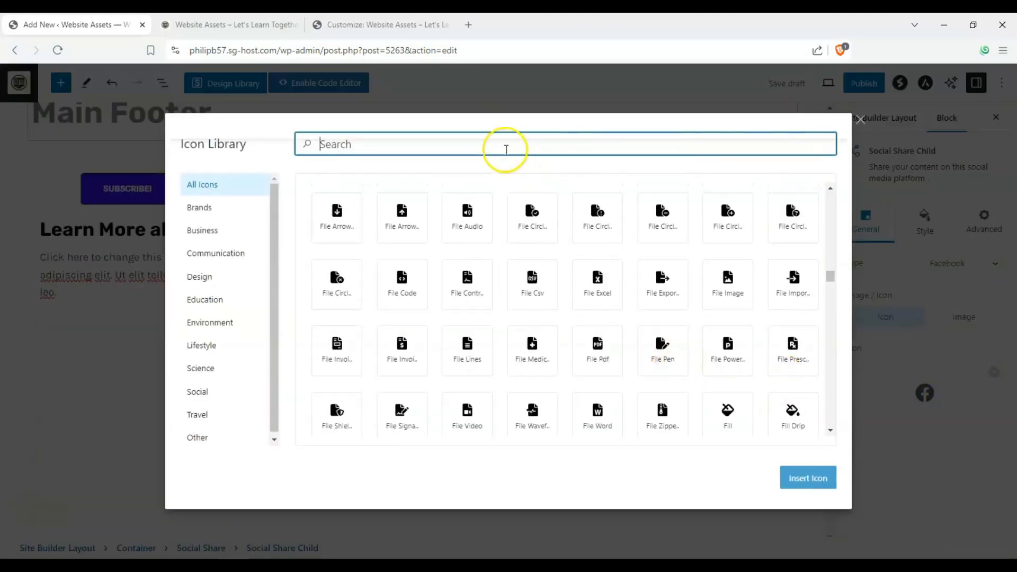
text(vvk)
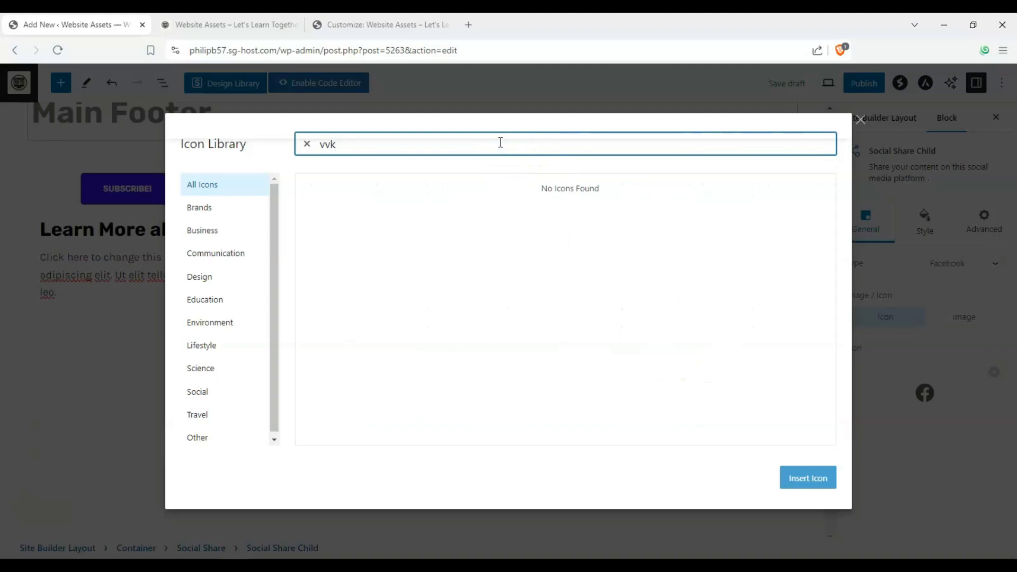
key(BackSpace)
key(BackSpace)
text(k)
click(337, 212)
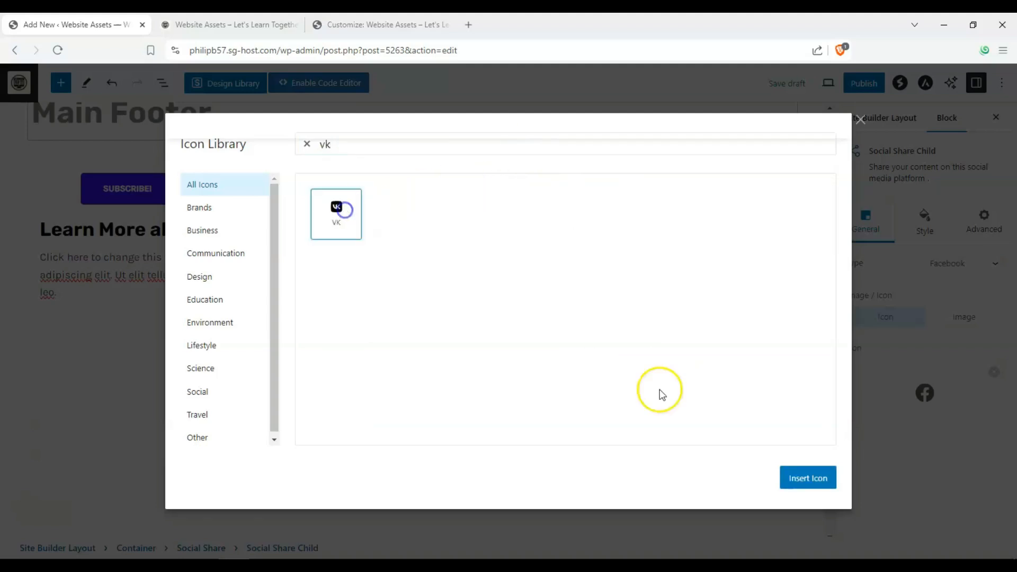
click(808, 478)
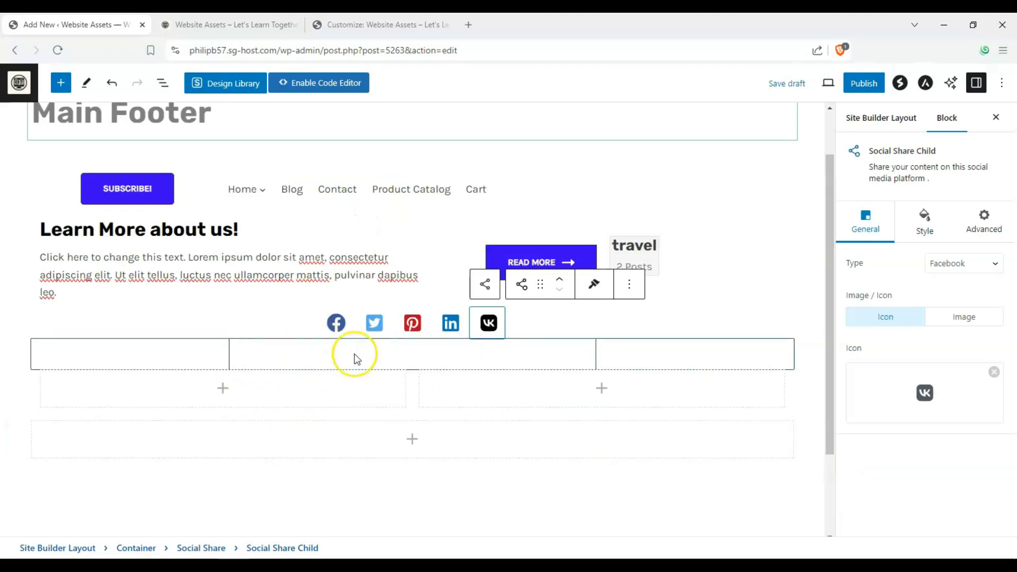
- Search for "you" and insert a YouTube block in the middle 50% column below the social icons
click(559, 353)
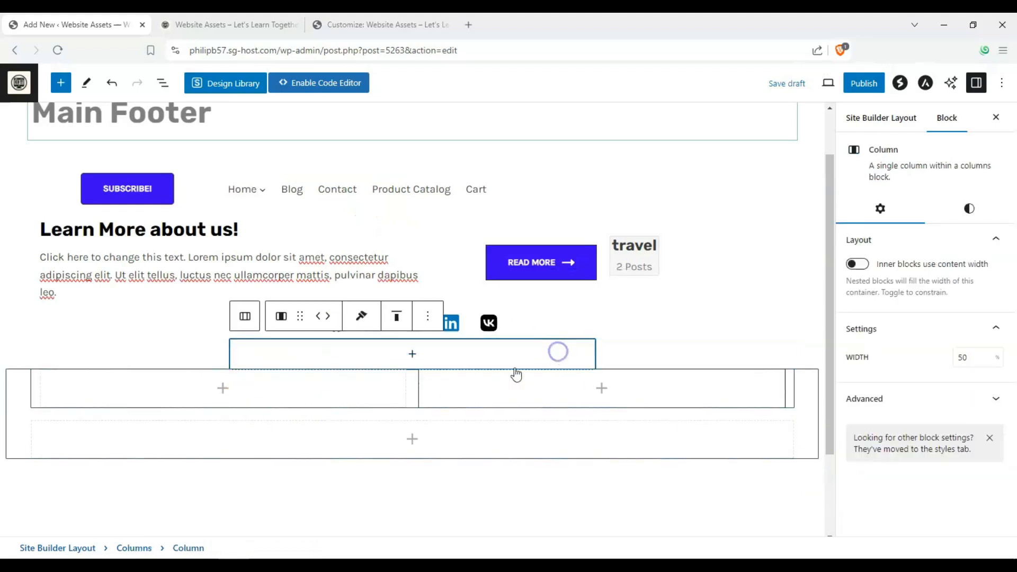
click(143, 361)
click(369, 360)
click(412, 354)
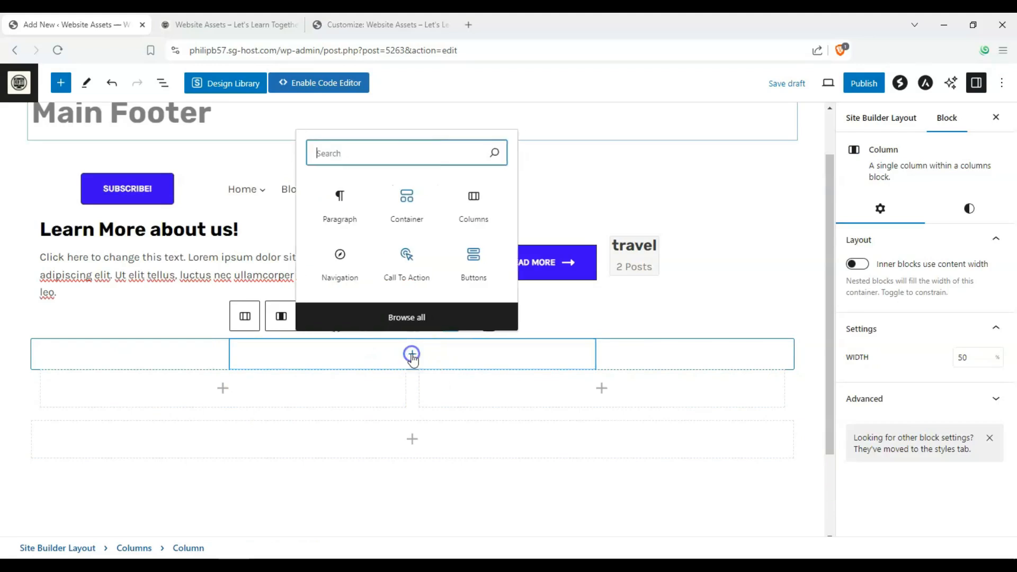
text(you)
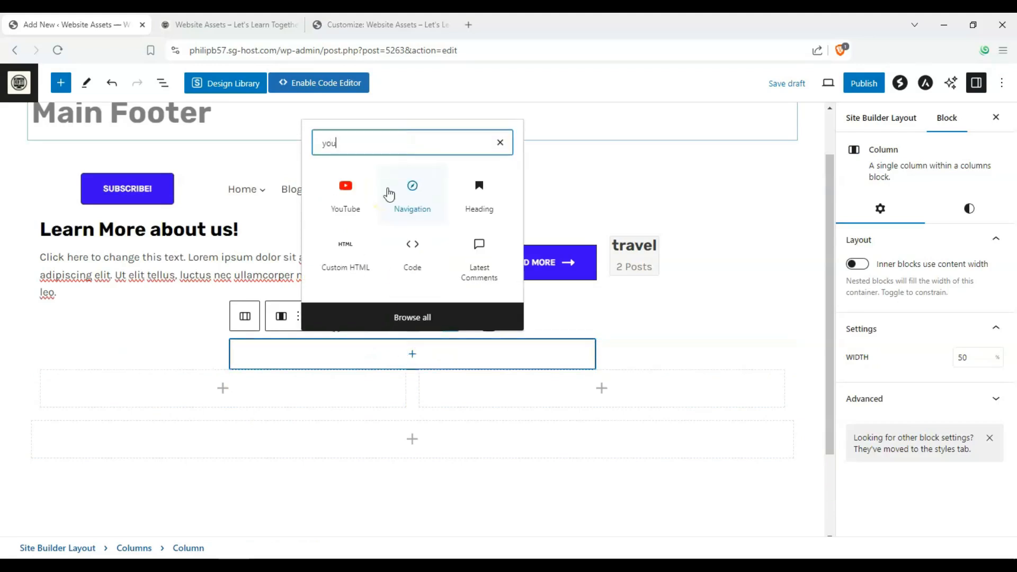
click(360, 190)
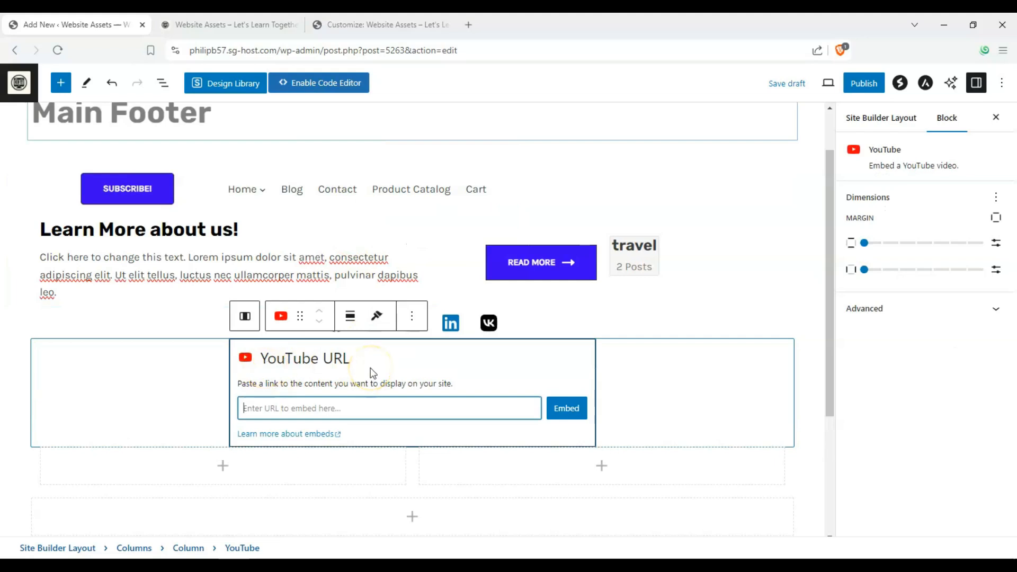
click(481, 410)
click(481, 410)
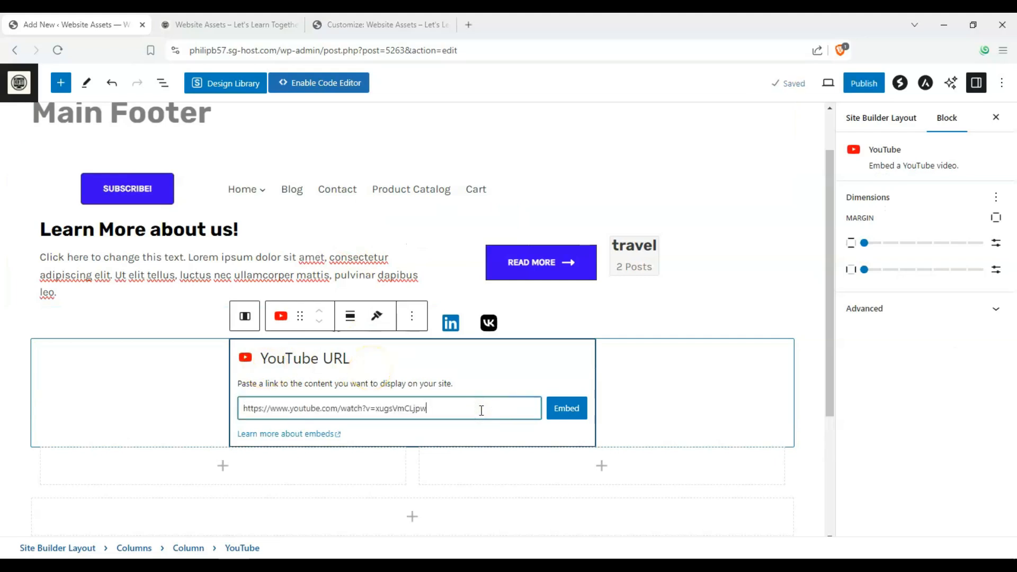
click(567, 409)
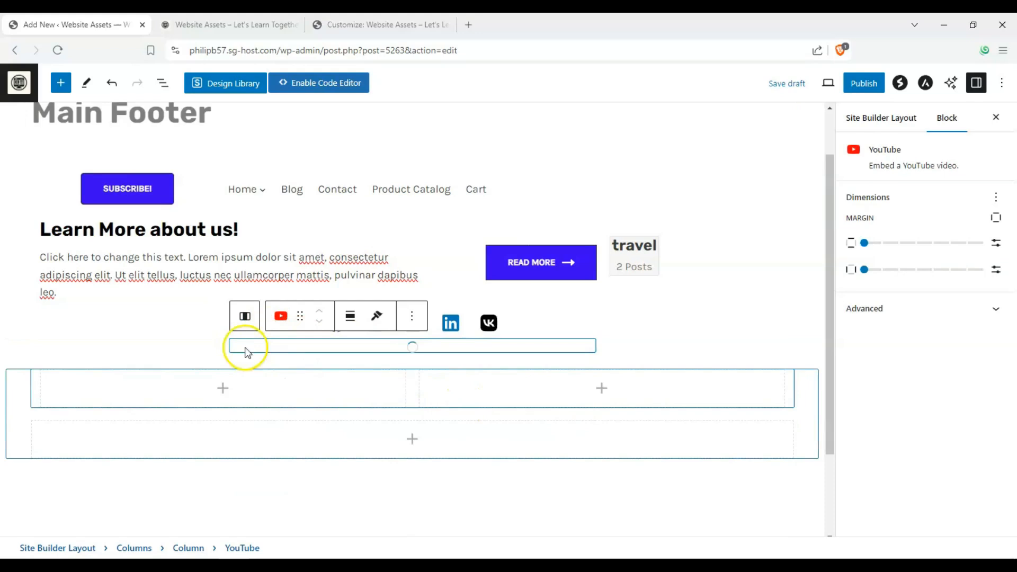
scroll(191, 349, down, 1)
scroll(130, 378, down, 1)
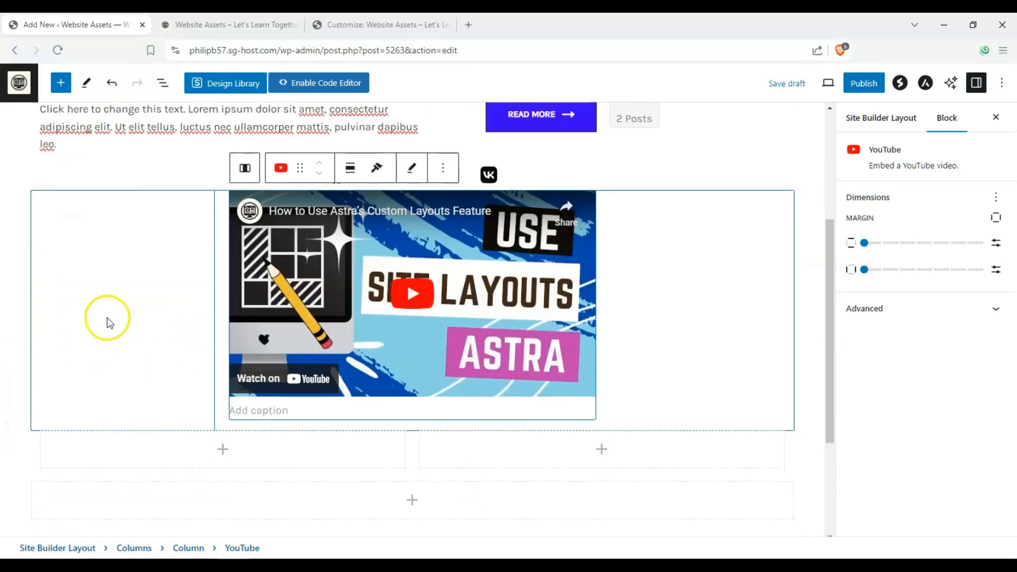
- Search for "calen" and insert a Calendar block in the narrow empty column before the YouTube video
click(107, 317)
click(117, 204)
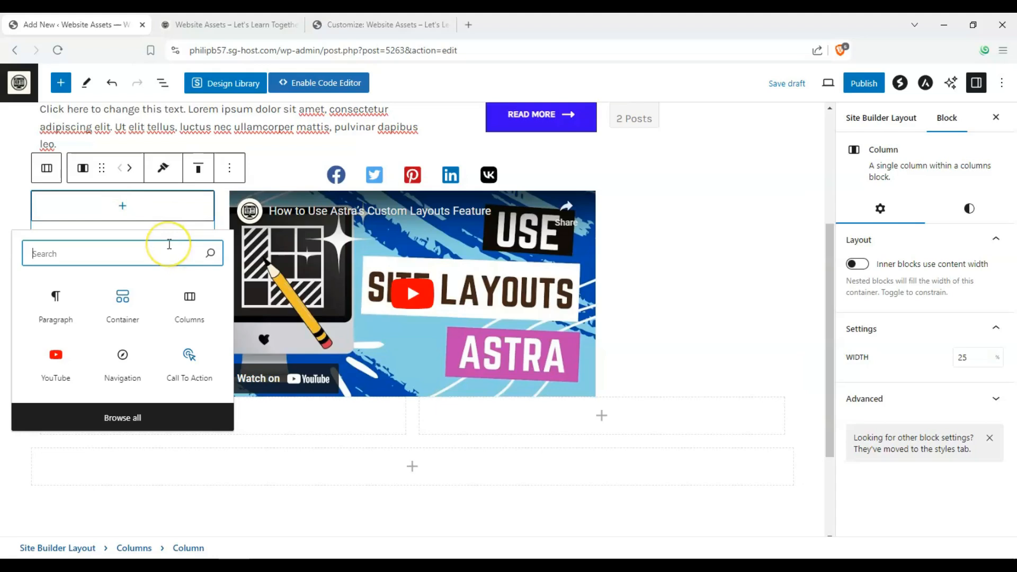
text(calen)
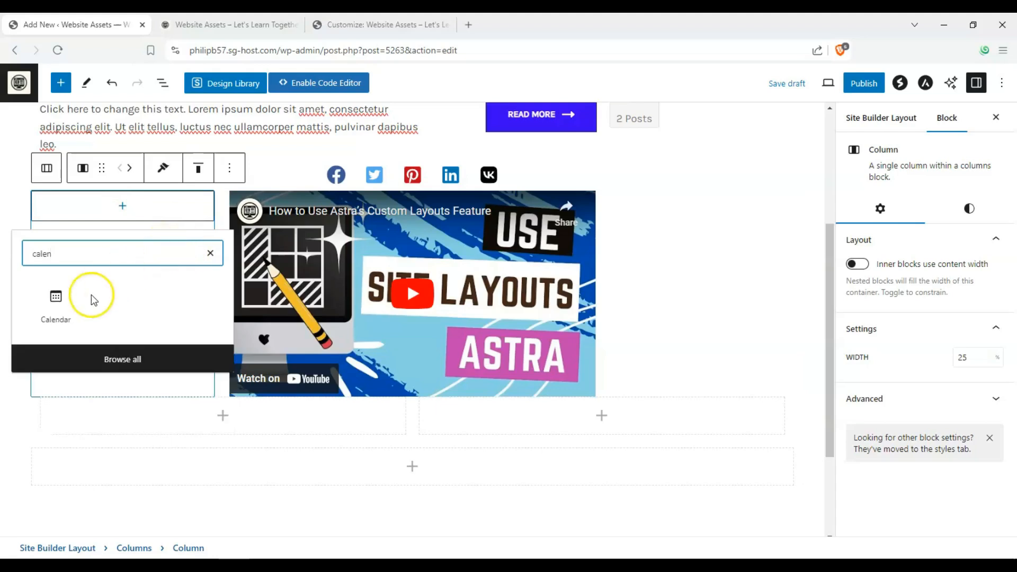
click(56, 301)
- Browse the full block library and insert a Gallery block in the narrow column after the YouTube video
click(669, 271)
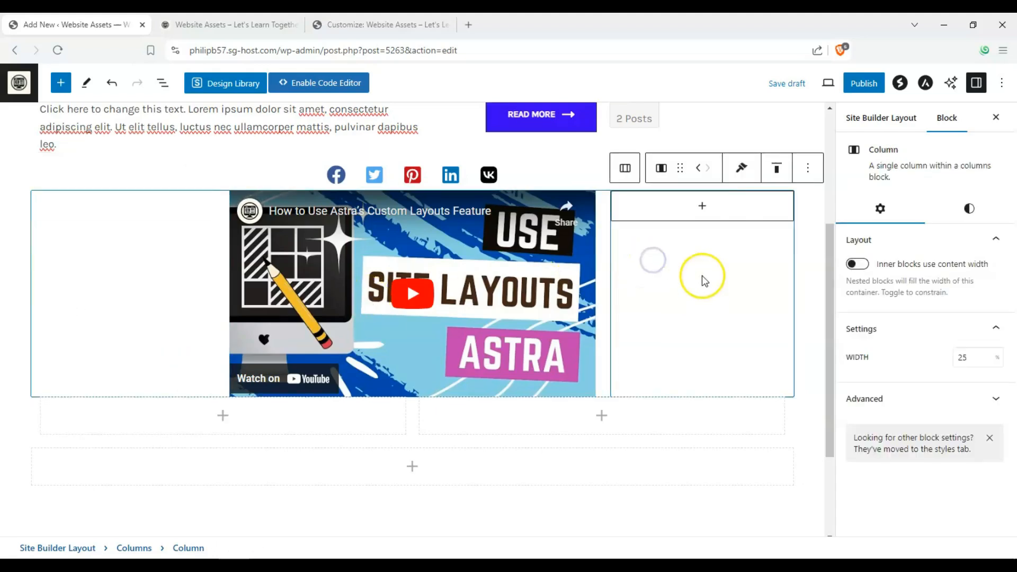
click(702, 207)
click(710, 418)
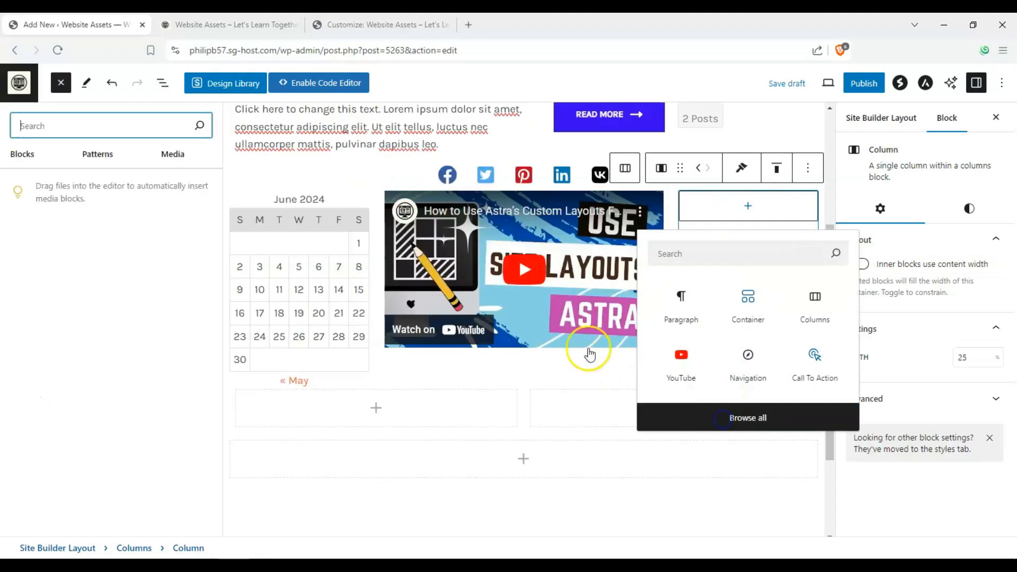
scroll(192, 254, down, 10)
scroll(170, 281, down, 5)
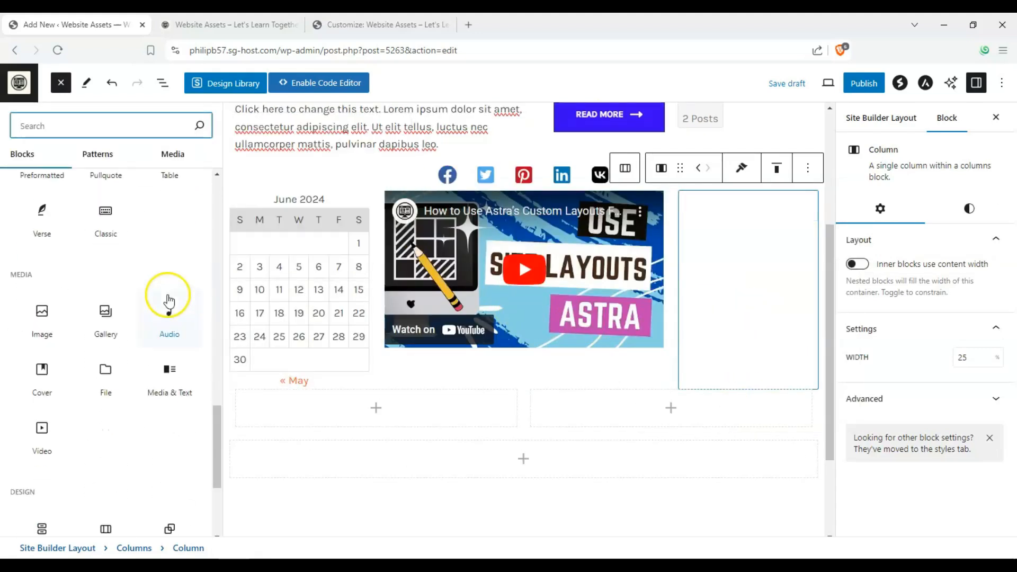
scroll(147, 316, up, 1)
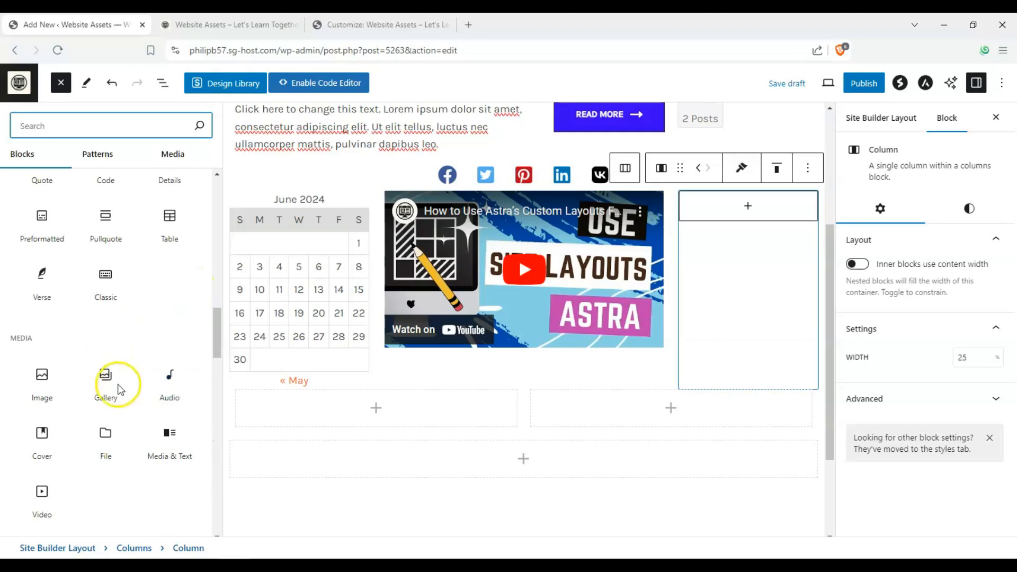
click(103, 373)
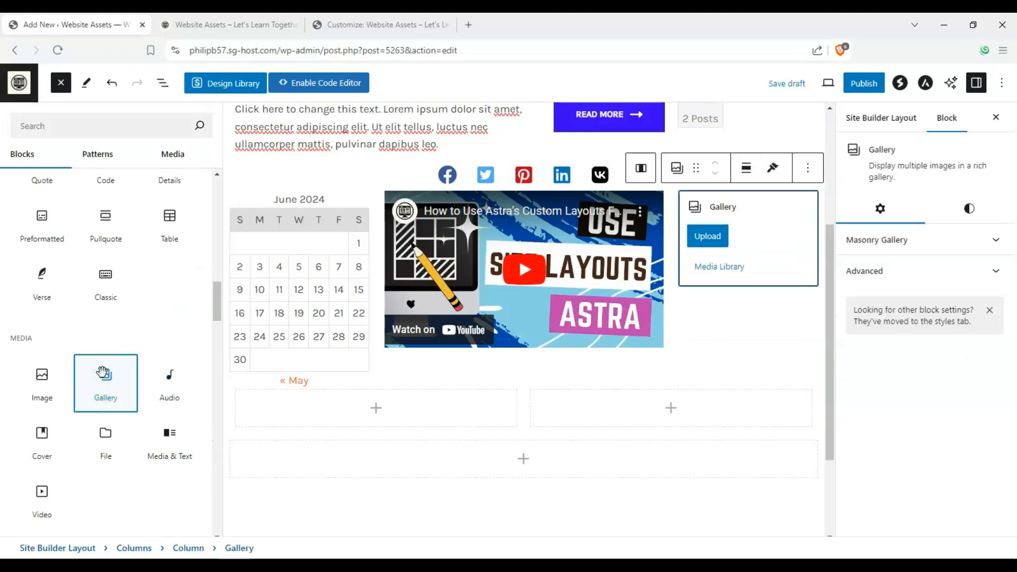
- Fill the Gallery block with the first five product images from the Media Library, from the boxed devices to the smartphone
click(725, 272)
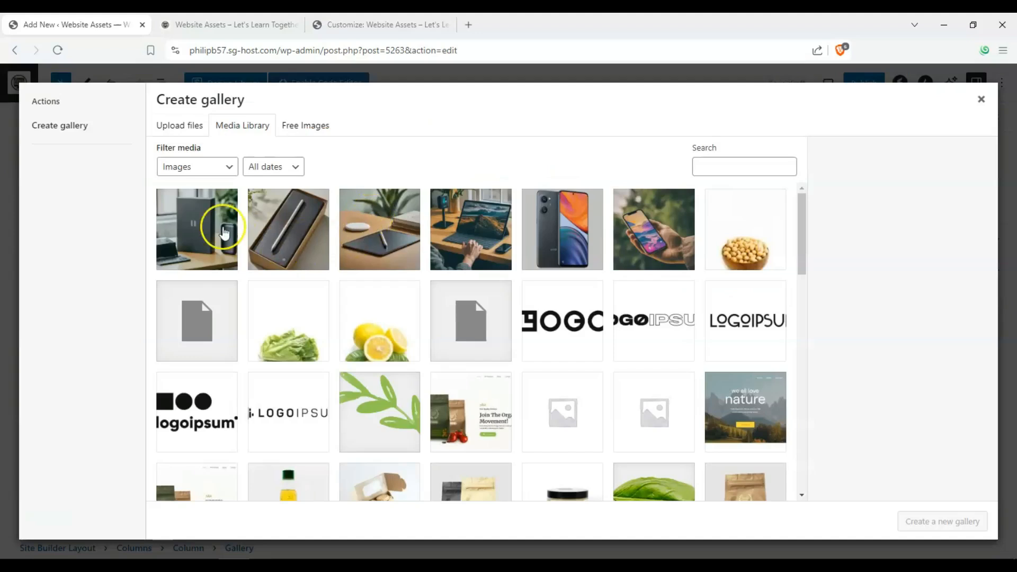
click(224, 233)
click(288, 229)
click(379, 229)
click(470, 229)
click(562, 229)
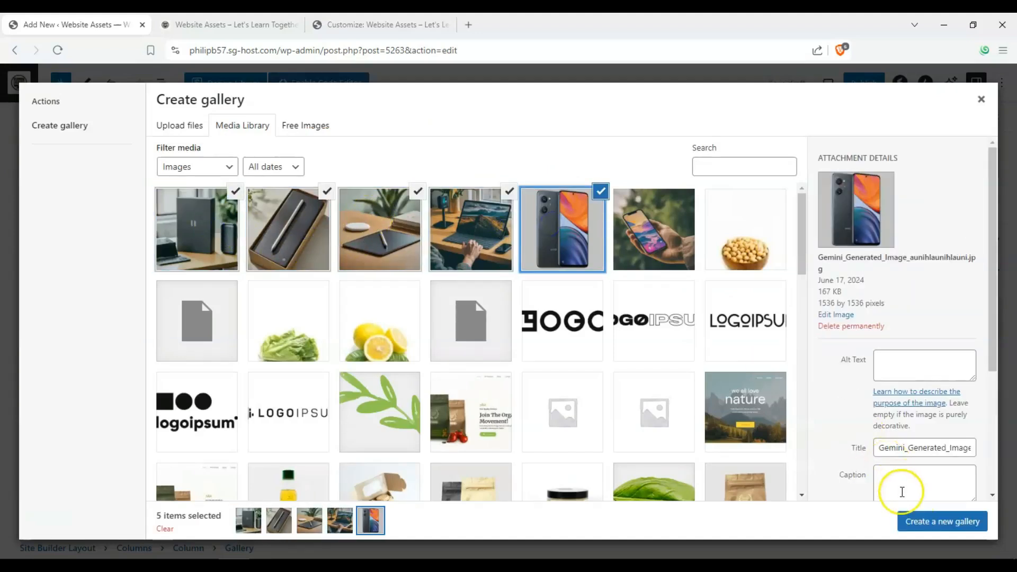
click(933, 527)
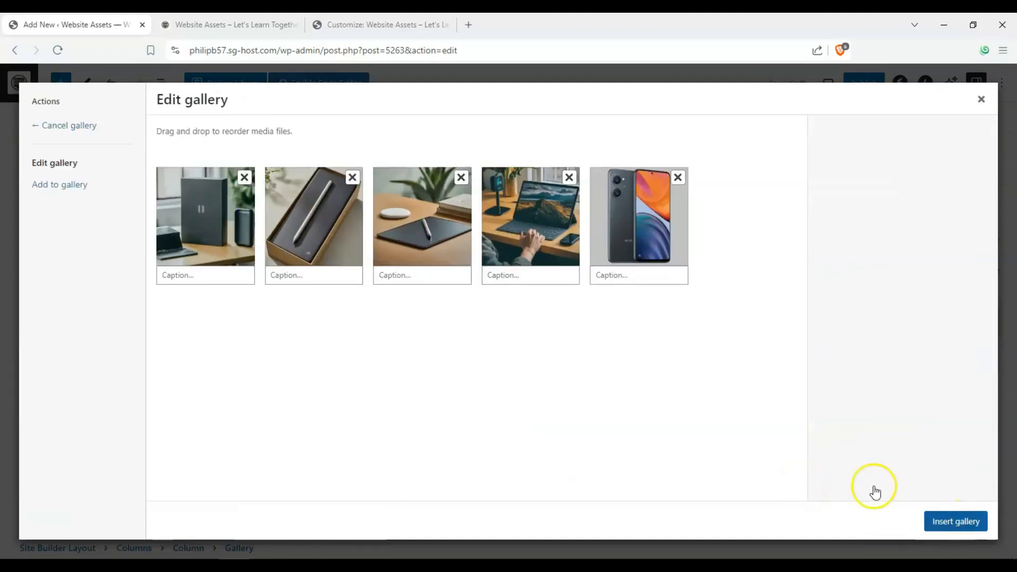
click(956, 522)
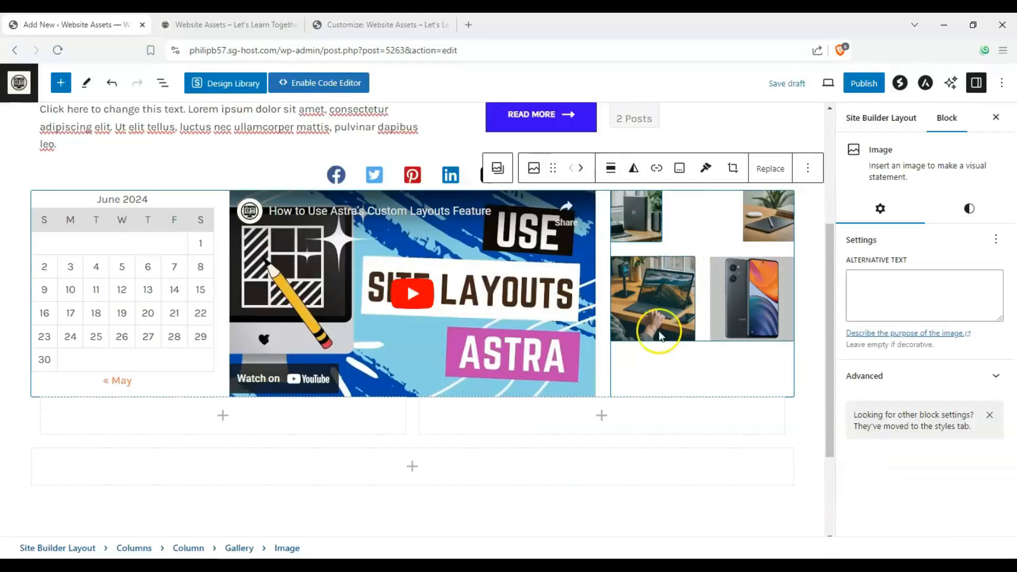
scroll(334, 305, down, 2)
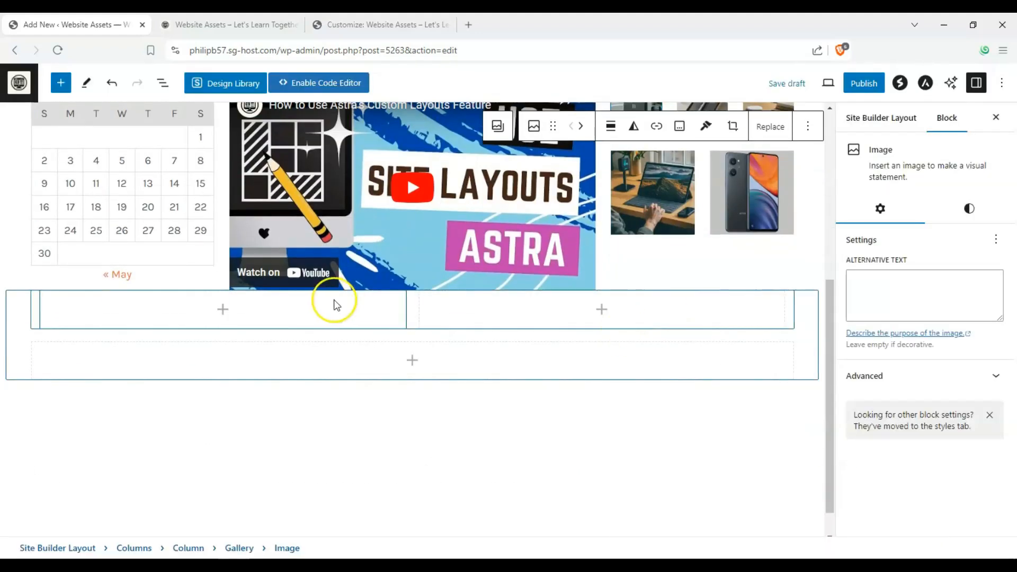
click(223, 310)
click(286, 527)
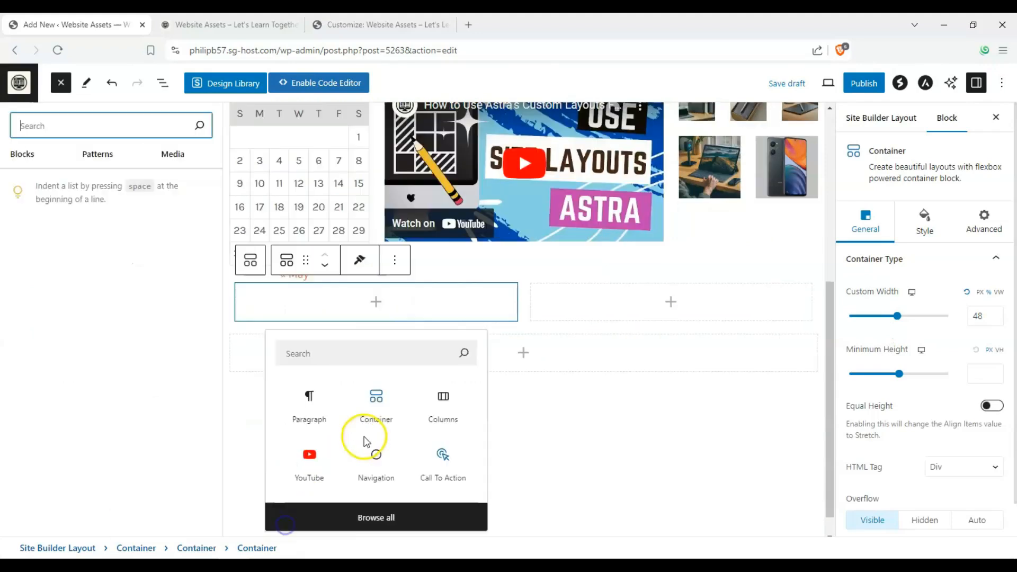
scroll(107, 345, down, 5)
scroll(149, 359, up, 2)
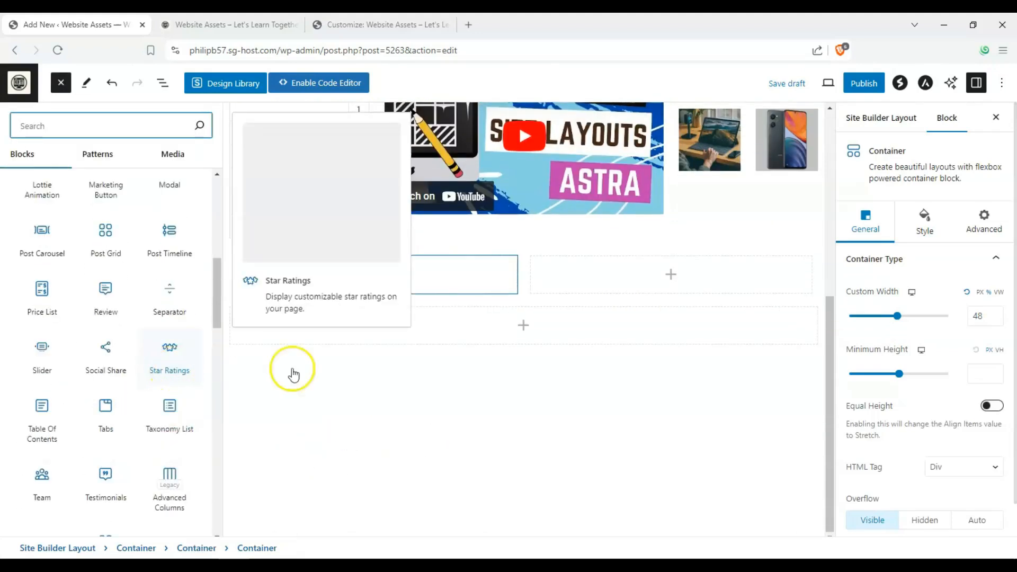
- Search for "faq" and insert a FAQ block in the full-width container at the end of the footer
click(531, 320)
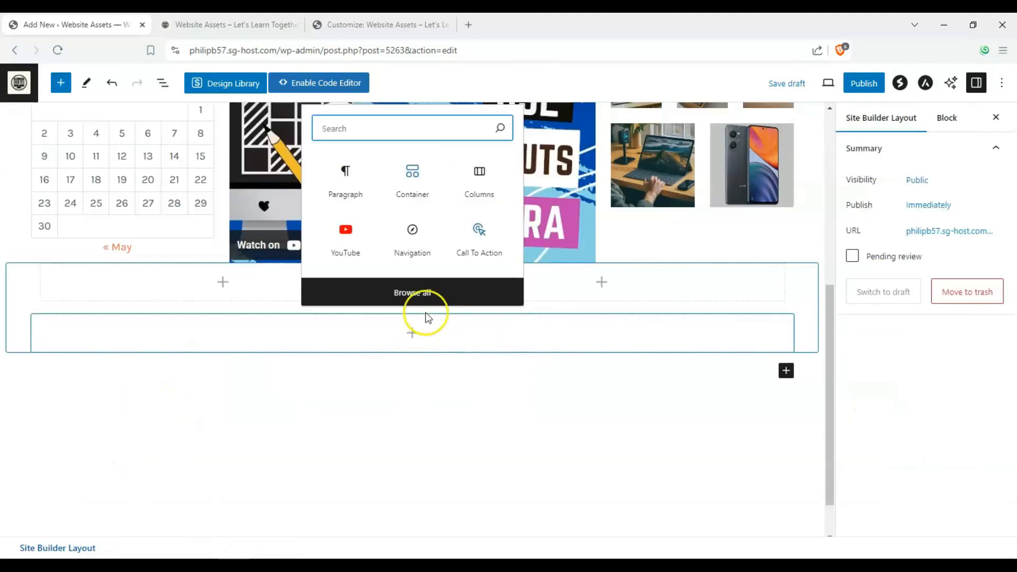
click(409, 331)
click(409, 331)
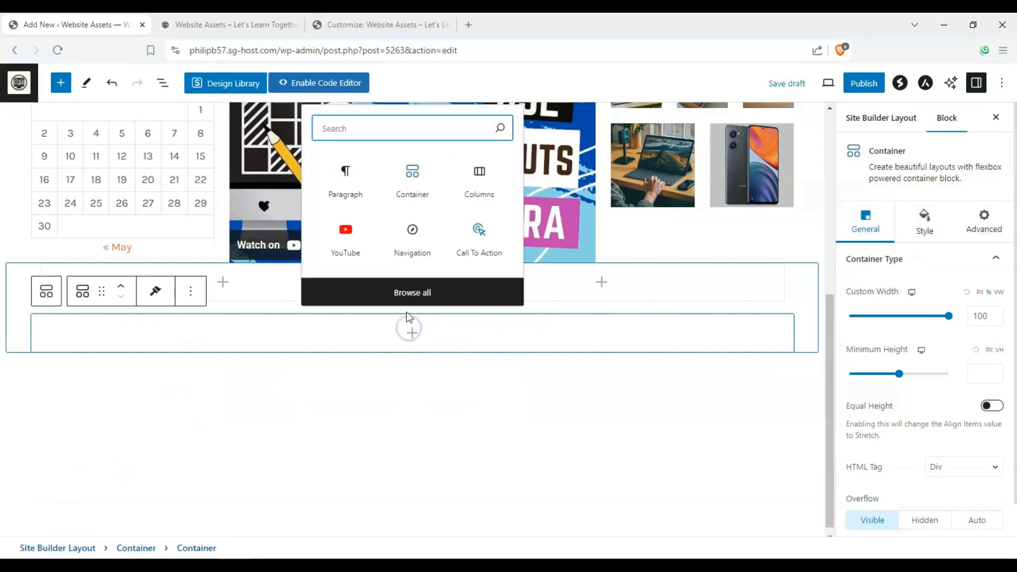
text(faq)
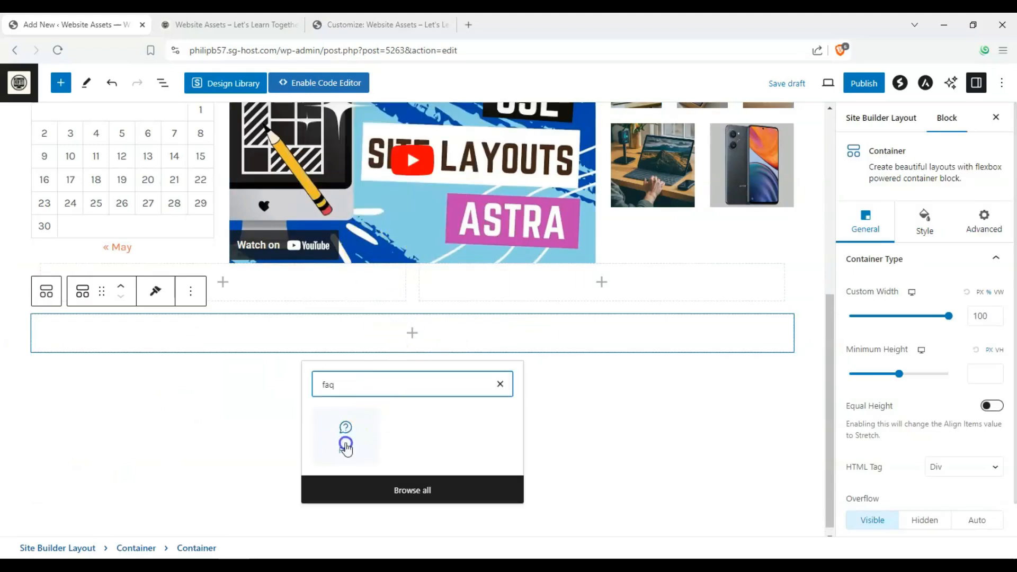
click(345, 443)
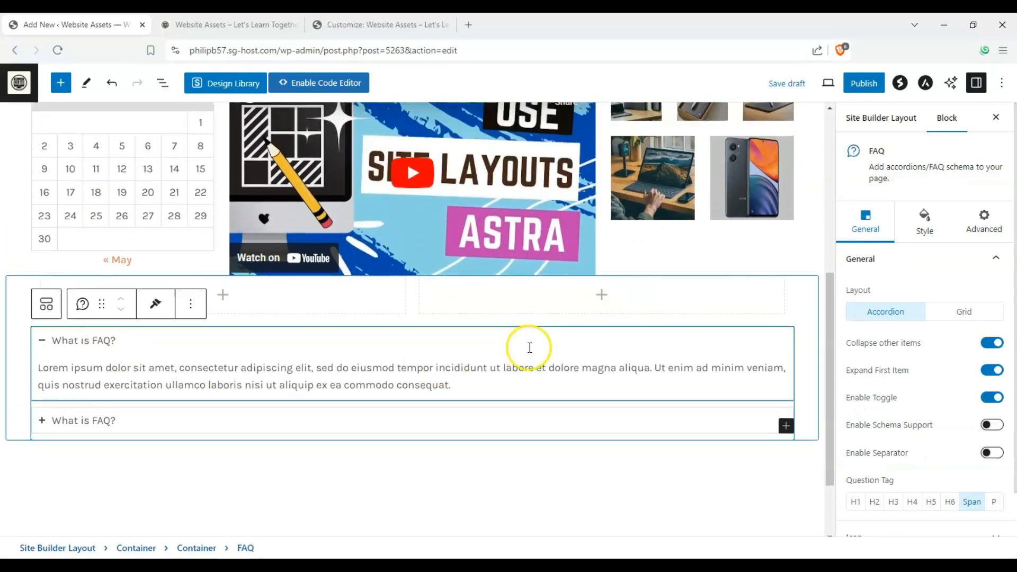
- Browse the full block library and insert a Google Maps block in the first half-width container above the FAQ
click(223, 296)
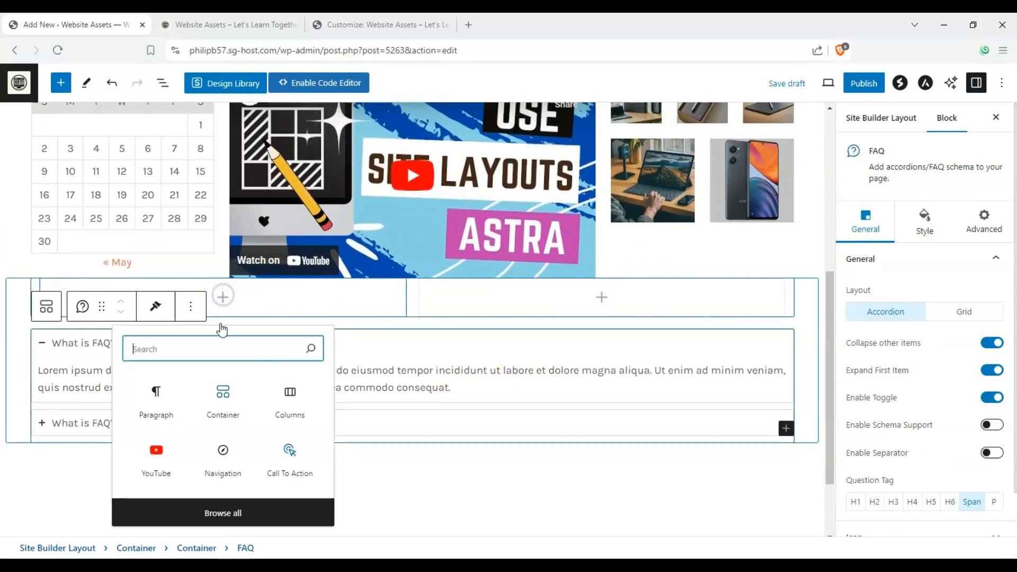
click(222, 508)
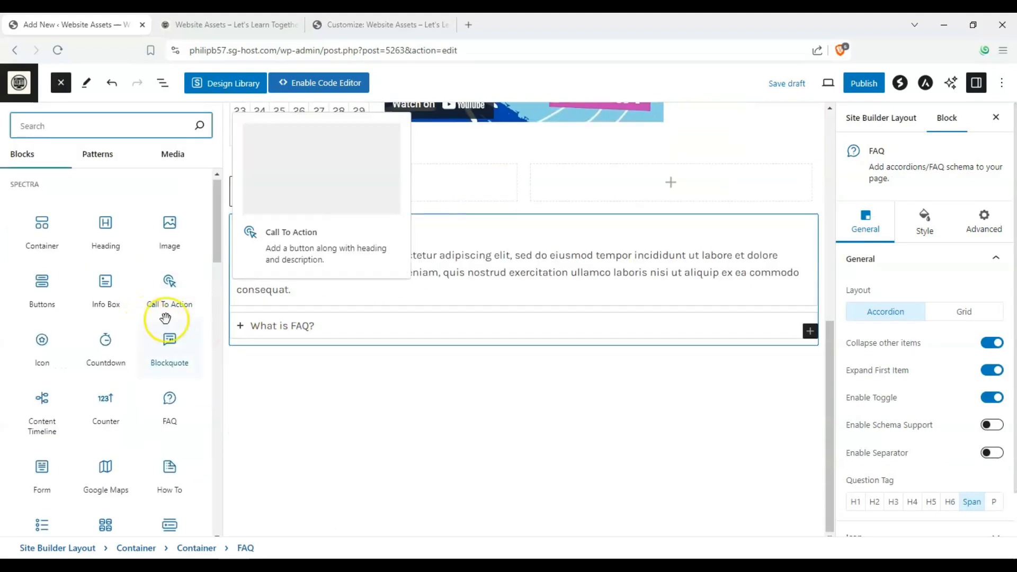
scroll(163, 329, down, 5)
scroll(122, 313, up, 1)
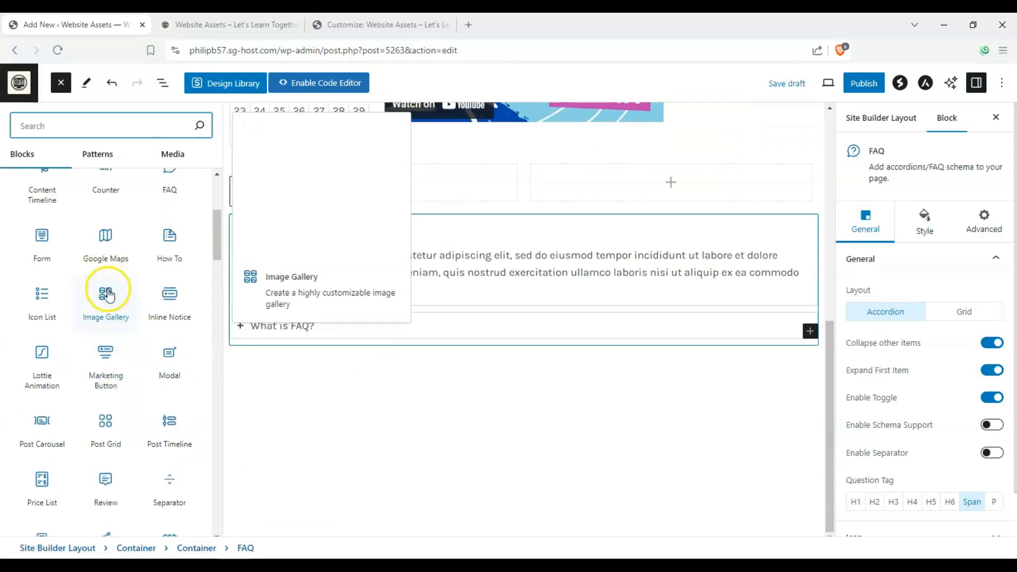
click(106, 257)
- Browse the full block library and insert a Form block in the empty half-width container beside the map
click(672, 275)
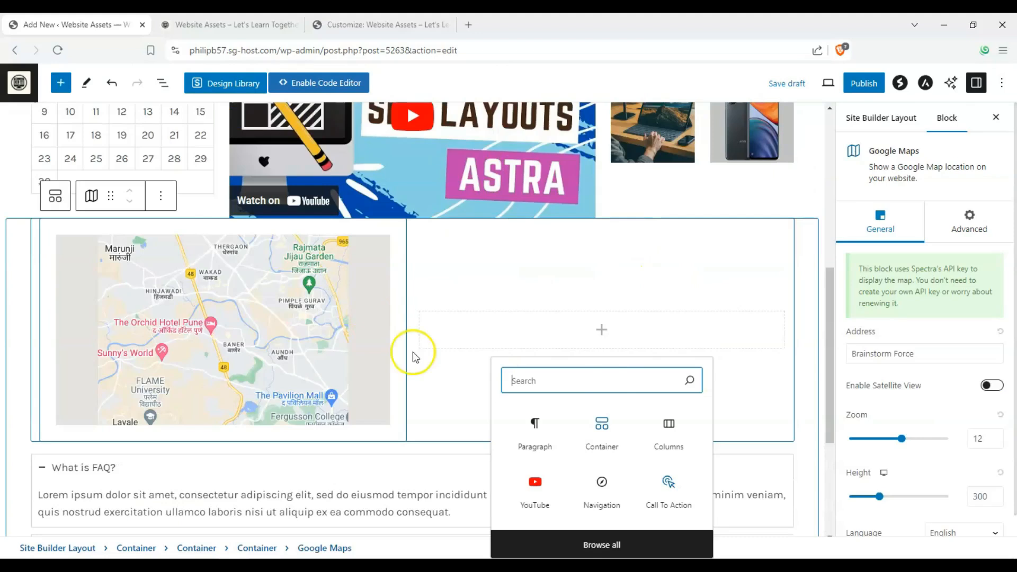
click(606, 330)
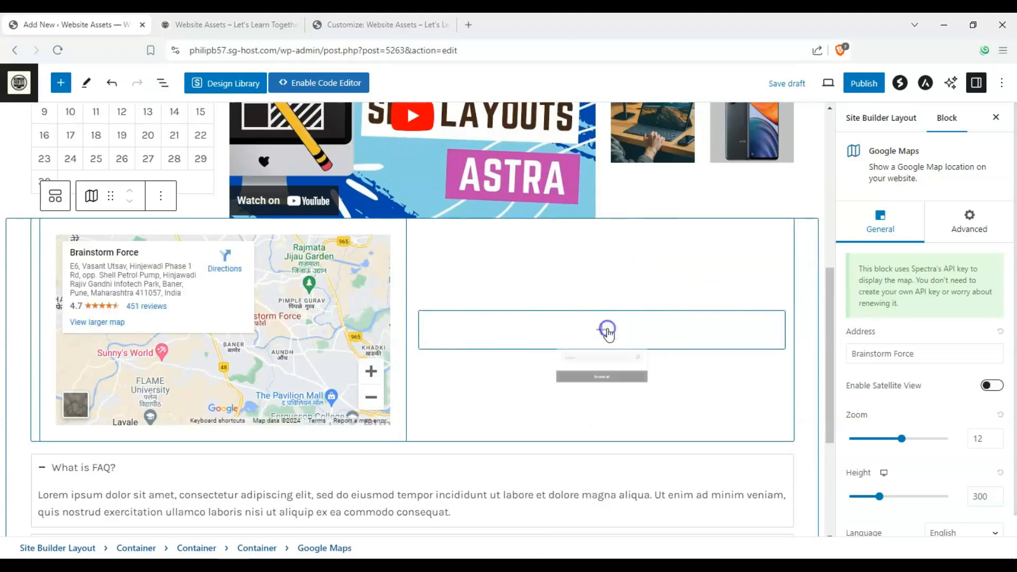
click(598, 541)
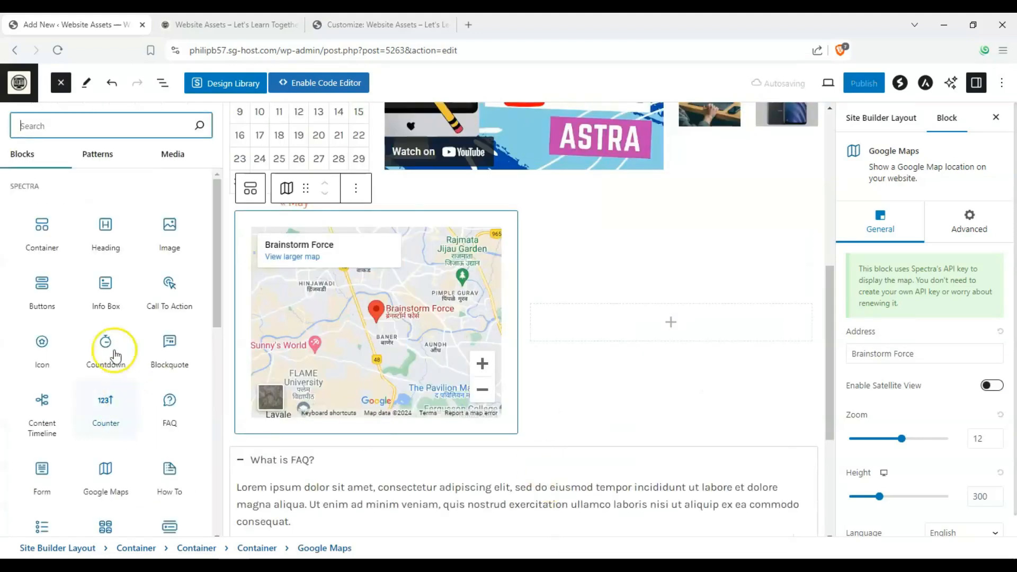
scroll(116, 355, down, 5)
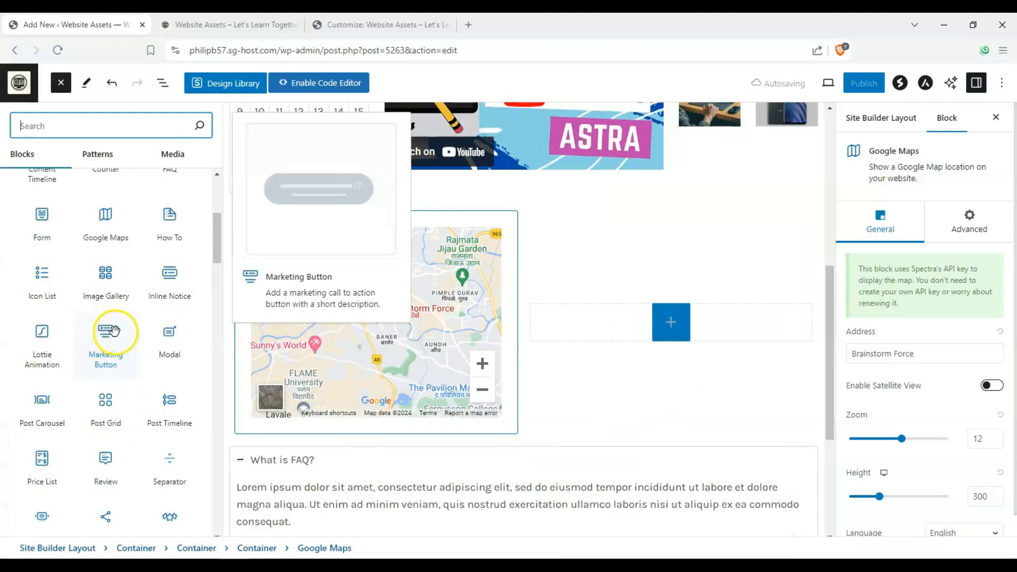
scroll(47, 217, down, 1)
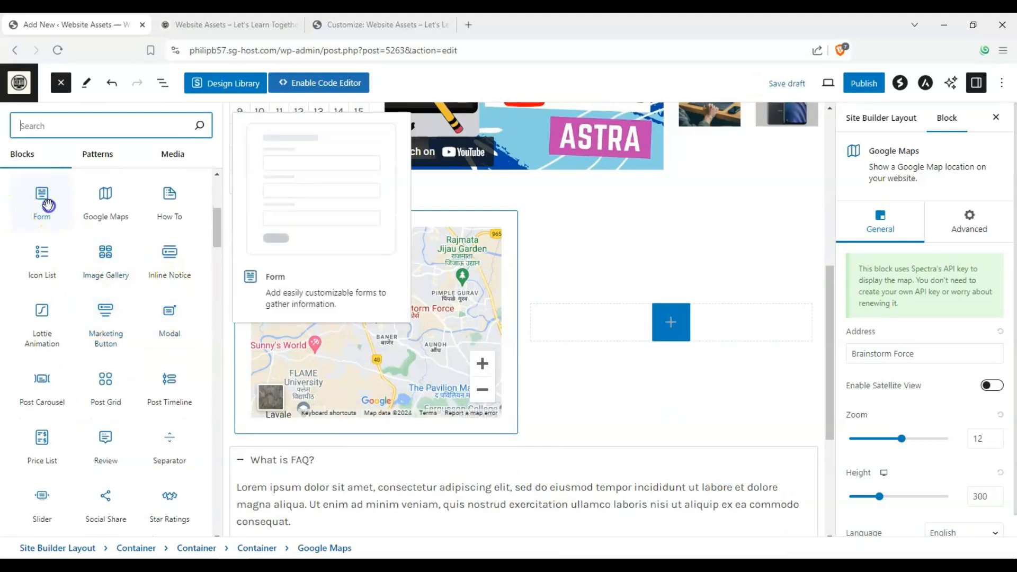
click(11, 215)
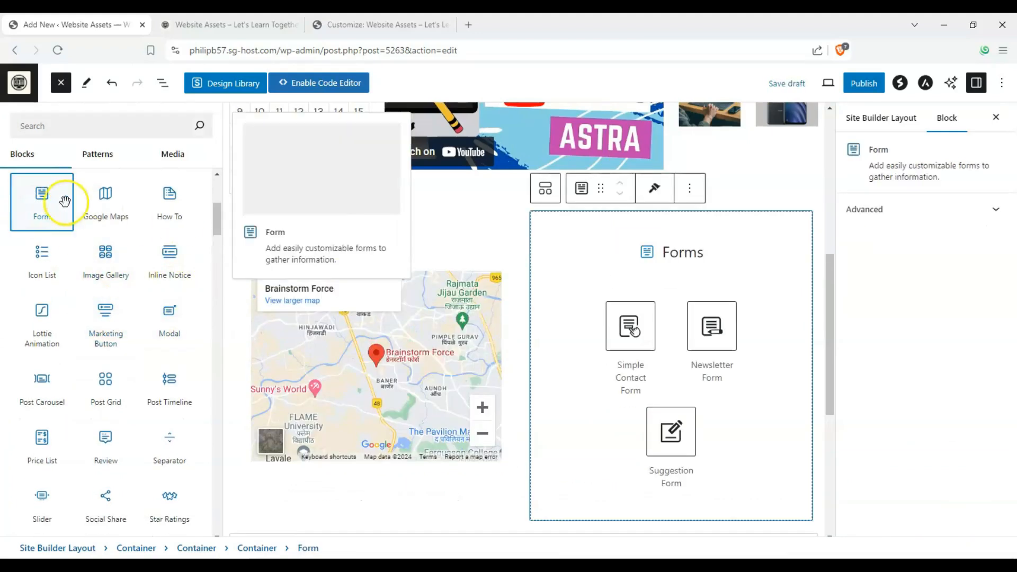
scroll(642, 324, down, 1)
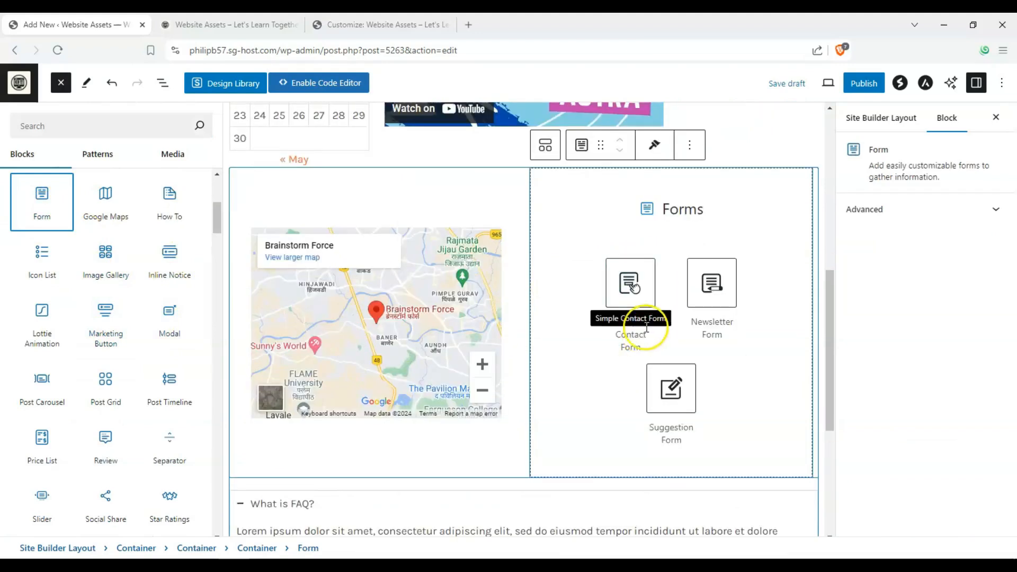
- Choose the Newsletter Form layout for the Form block beside the map and select its Email field
click(718, 301)
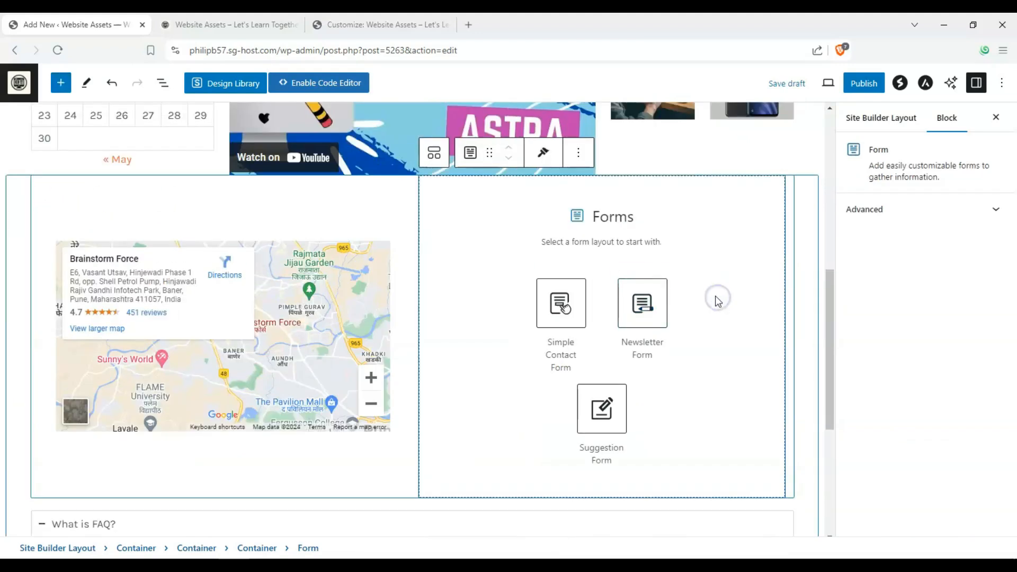
click(650, 304)
click(631, 277)
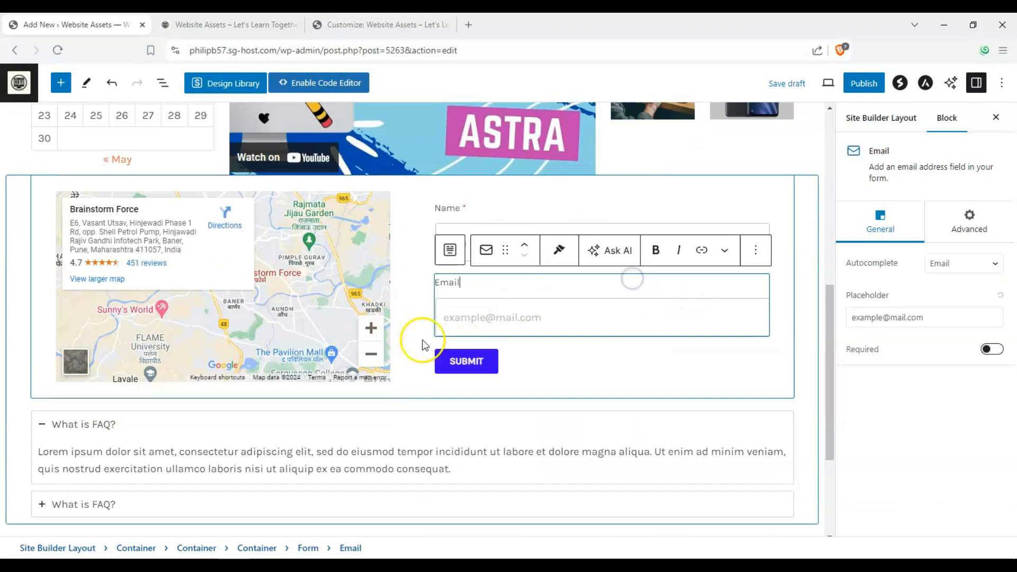
- Review the whole Main Footer layout, from the subscribe button and menu down to the map, form and FAQ
scroll(416, 340, up, 7)
scroll(183, 297, up, 1)
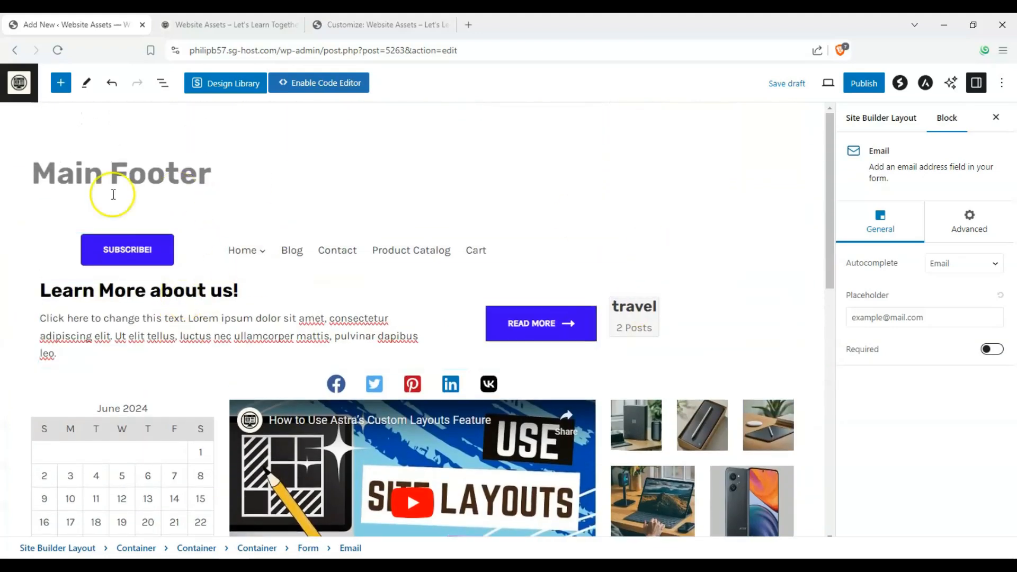
scroll(340, 268, down, 6)
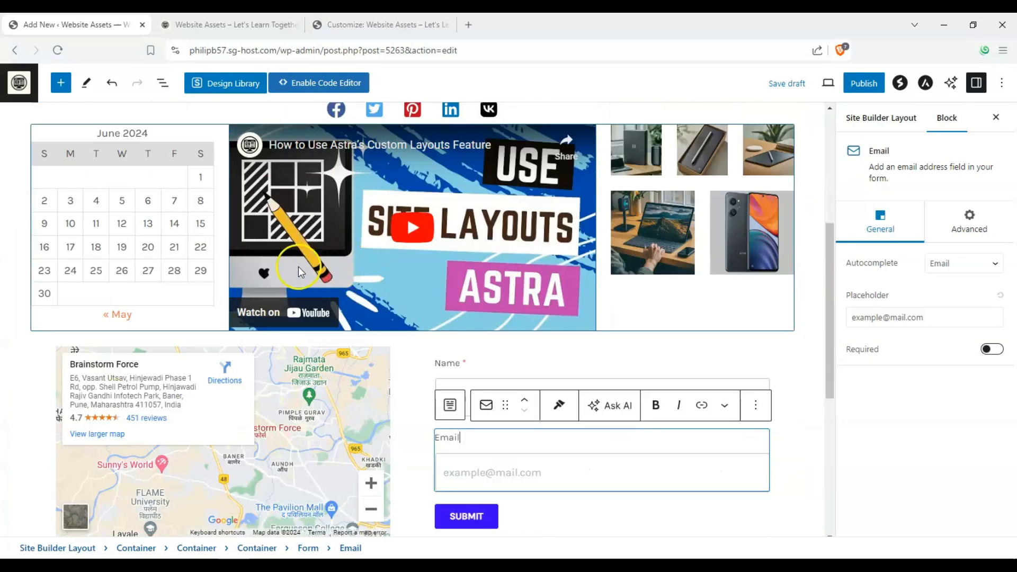
scroll(297, 270, up, 5)
scroll(298, 281, up, 1)
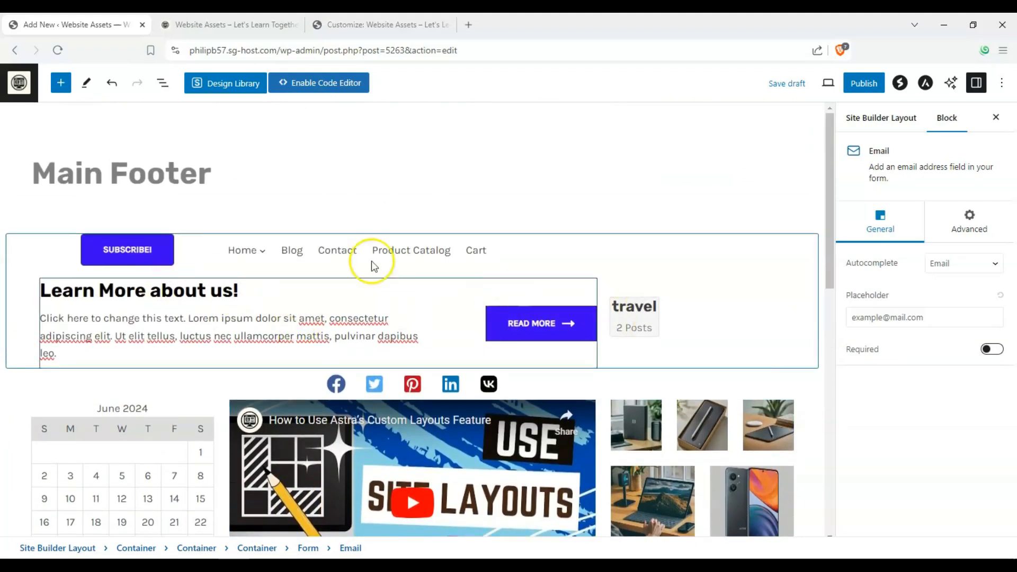
scroll(236, 233, down, 9)
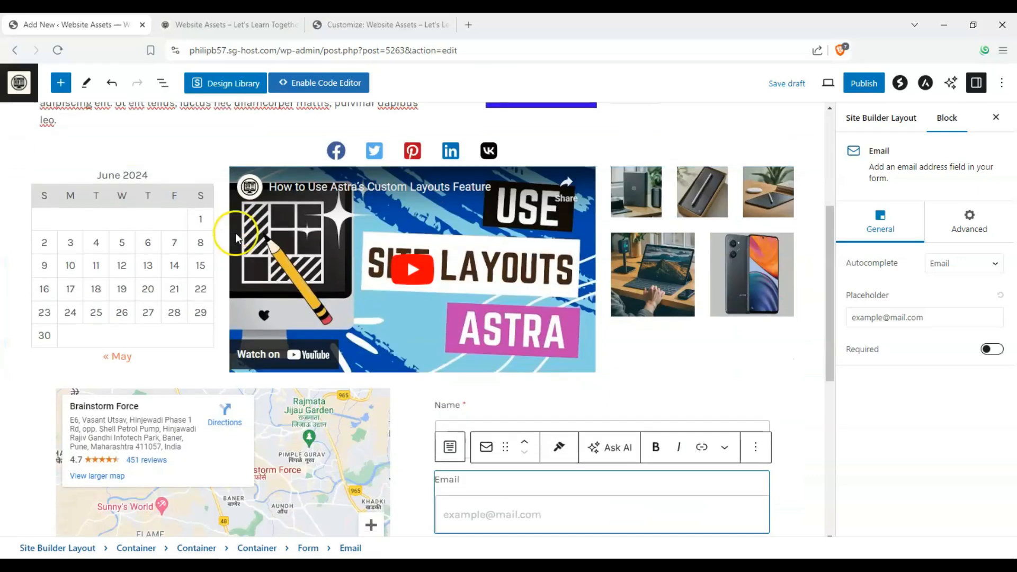
scroll(420, 313, down, 3)
scroll(238, 296, up, 8)
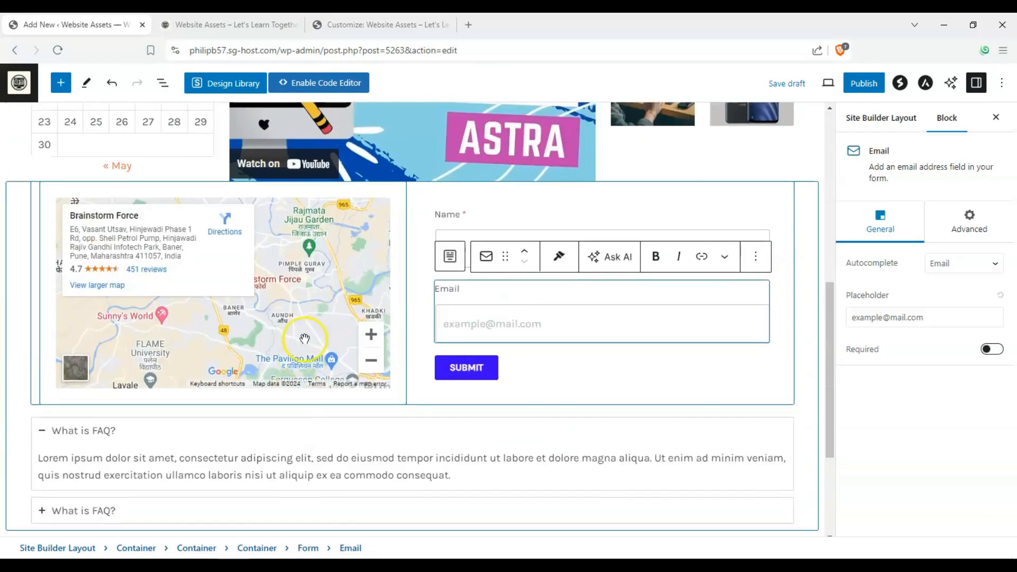
scroll(212, 265, up, 3)
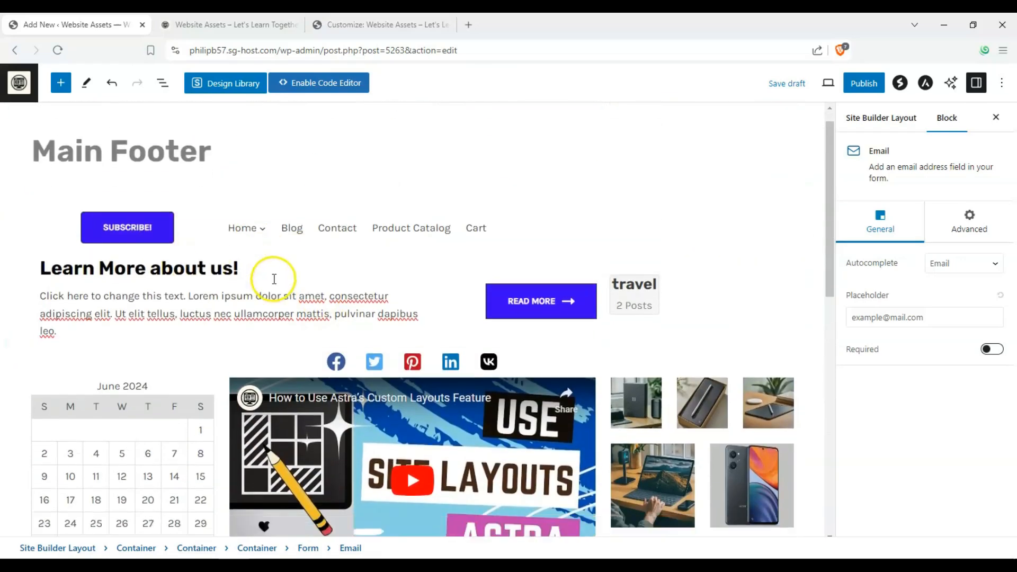
scroll(216, 256, down, 6)
scroll(222, 259, up, 5)
scroll(239, 265, up, 1)
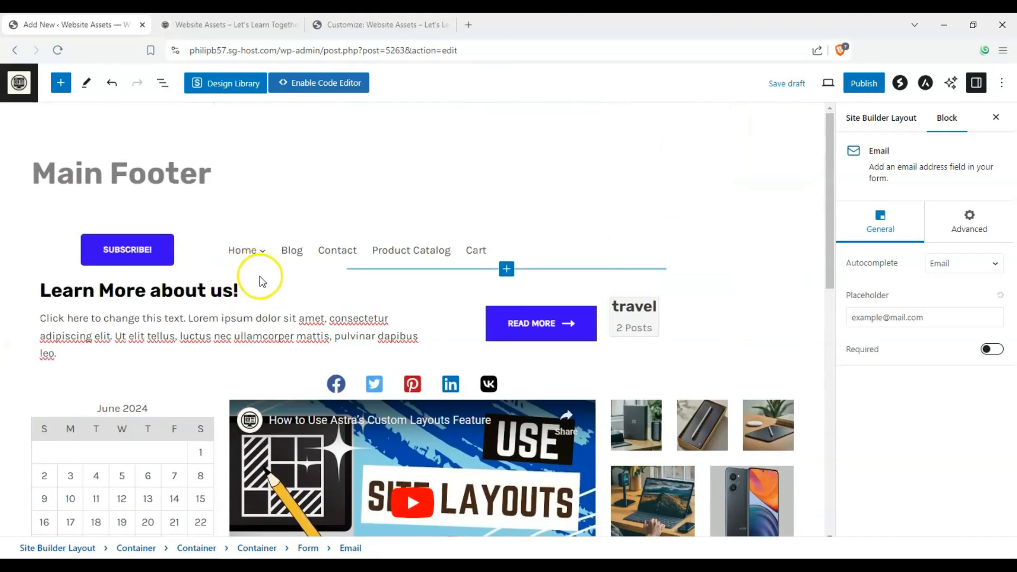
scroll(263, 276, down, 5)
scroll(11, 281, down, 5)
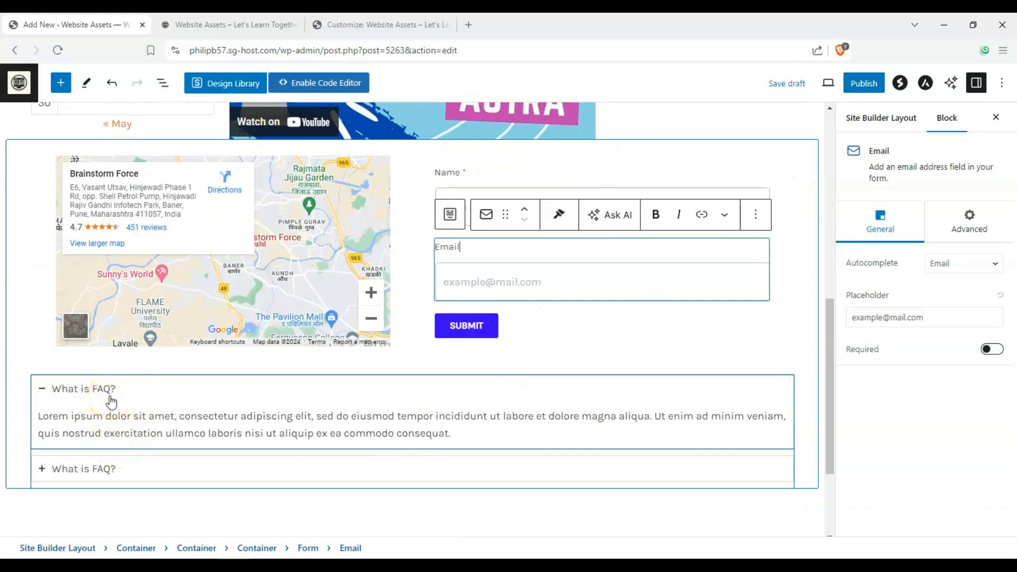
scroll(153, 426, up, 4)
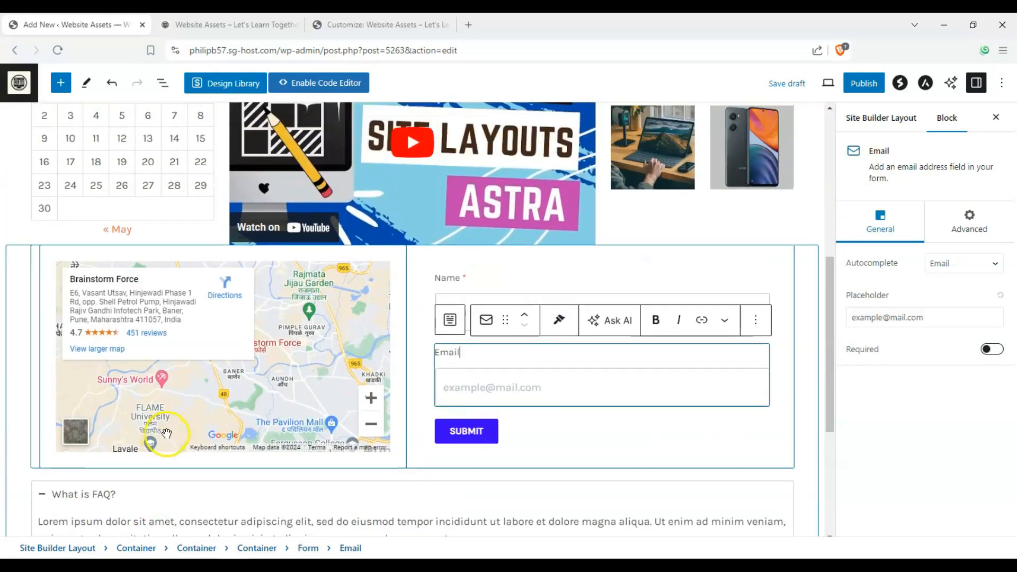
scroll(10, 347, down, 5)
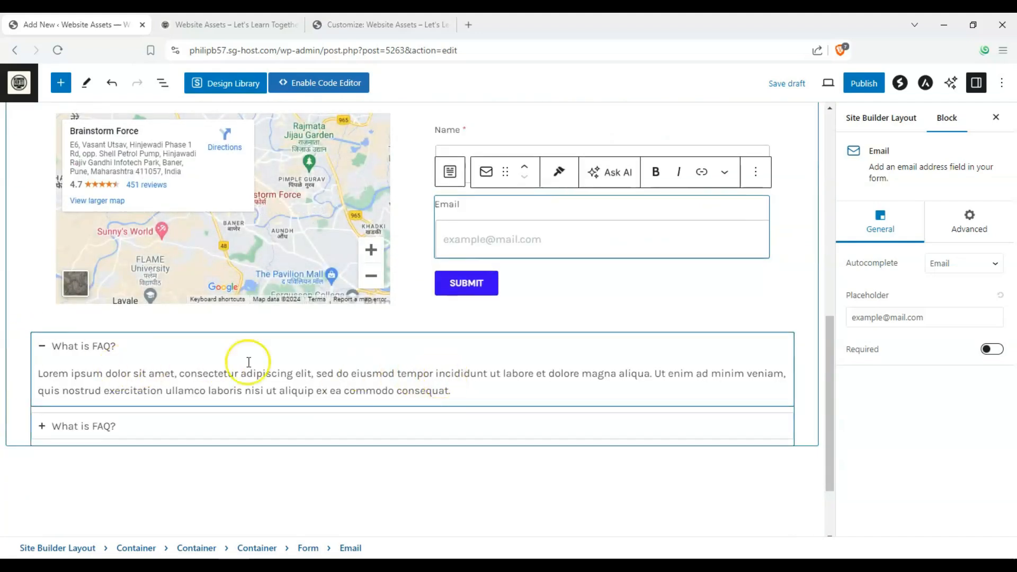
- Select the first FAQ item and place the cursor in its "What is FAQ?" question
click(43, 350)
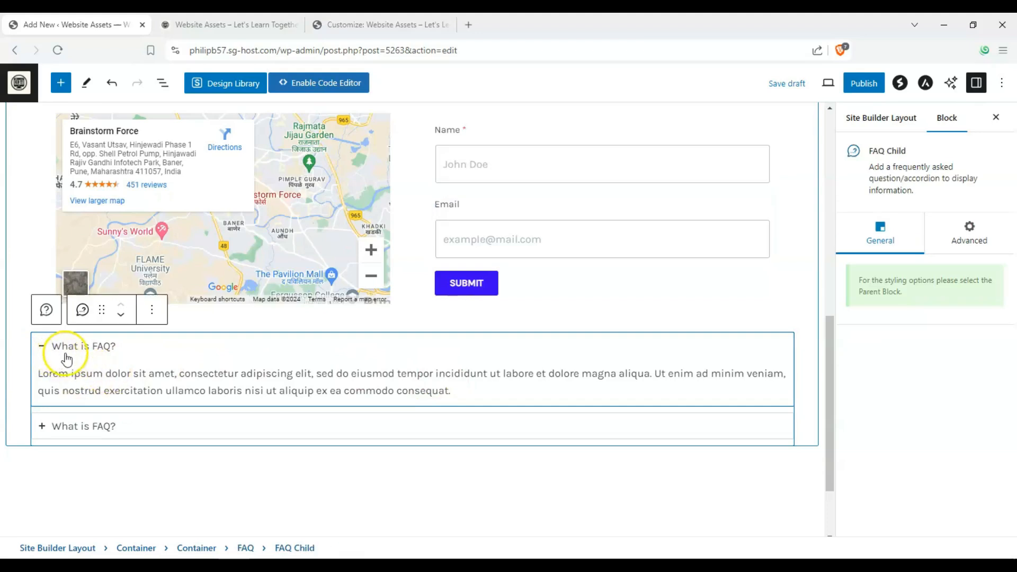
double_click(86, 348)
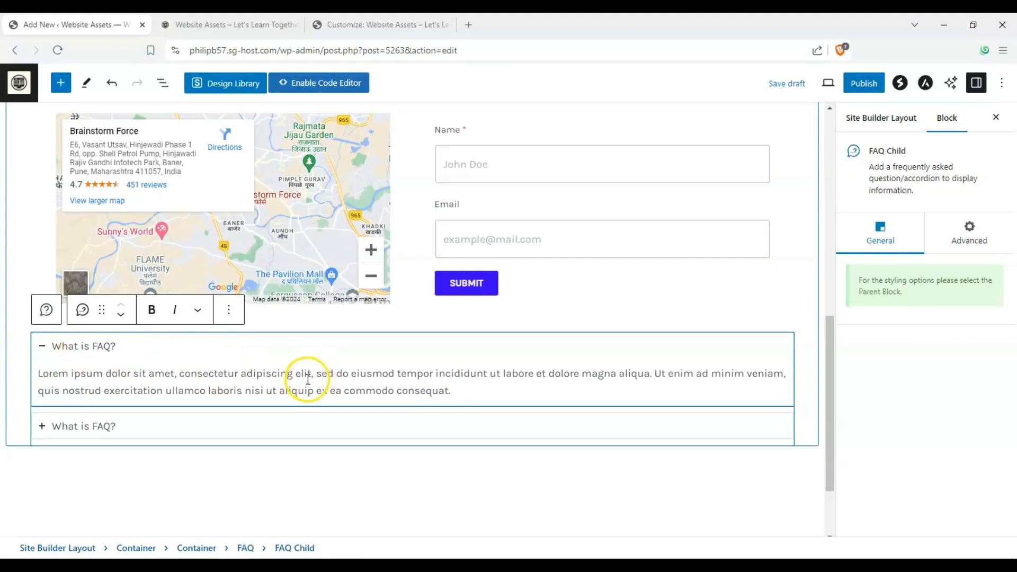
scroll(308, 380, up, 4)
scroll(9, 280, down, 5)
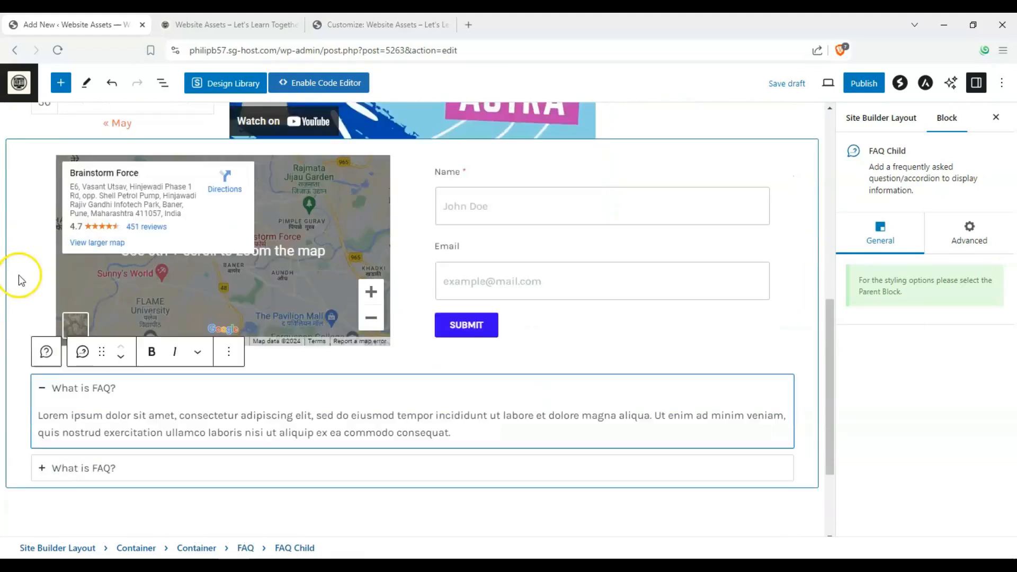
- Look over the finished footer blocks once more and publish the Main Footer layout
scroll(18, 275, up, 4)
scroll(21, 326, up, 2)
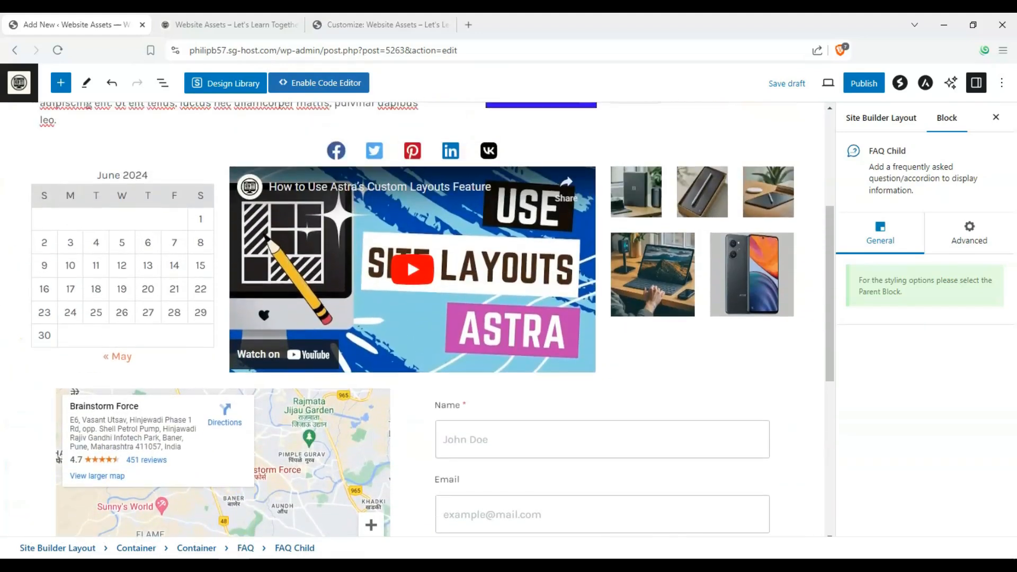
scroll(7, 324, up, 2)
scroll(3, 332, down, 1)
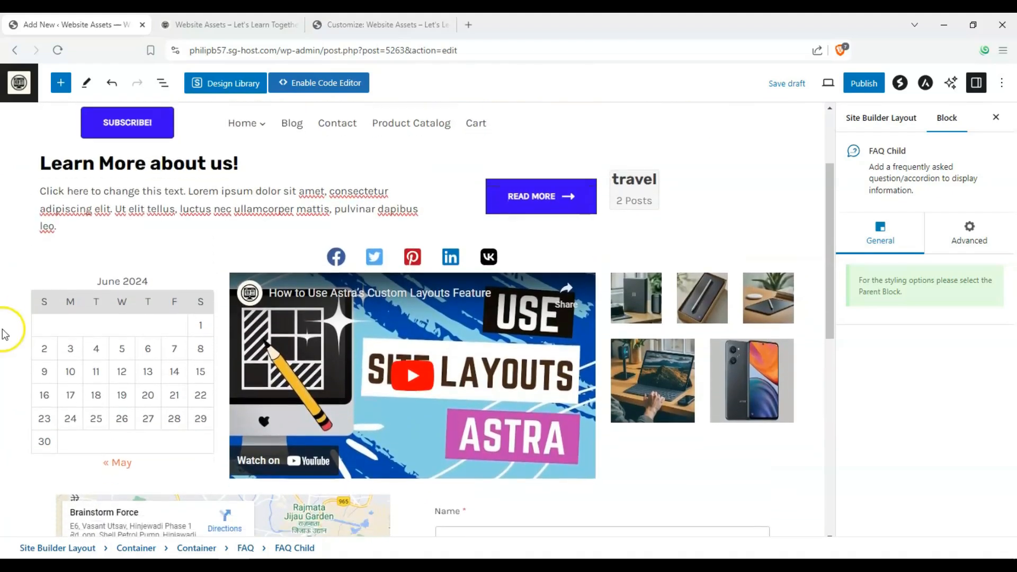
scroll(14, 328, up, 2)
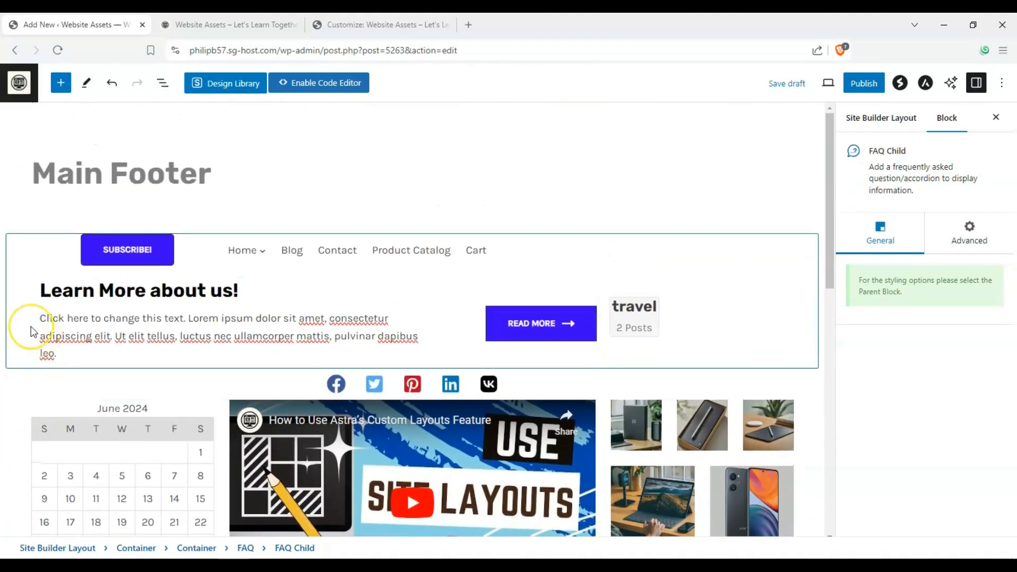
scroll(25, 318, down, 8)
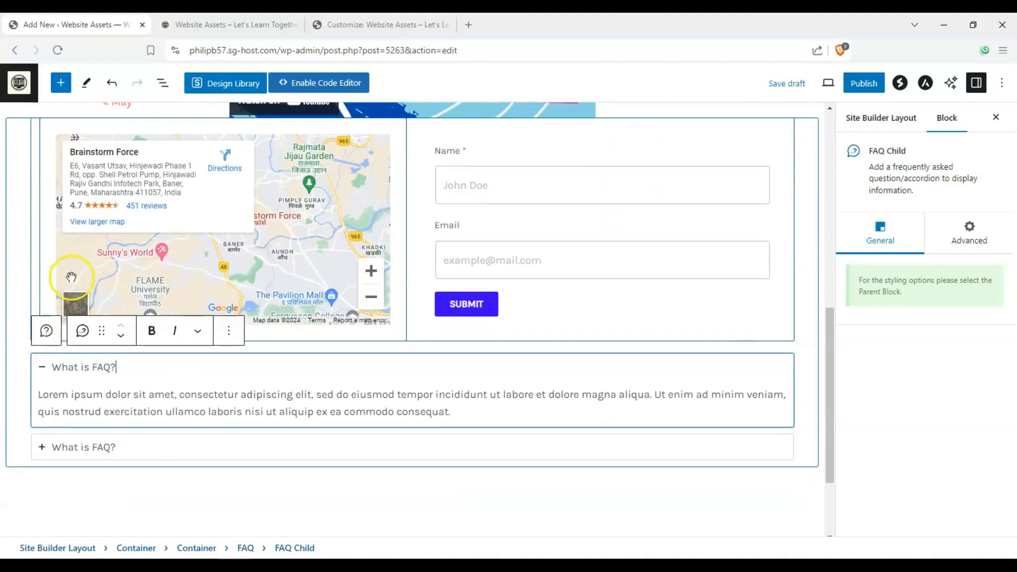
scroll(73, 282, up, 6)
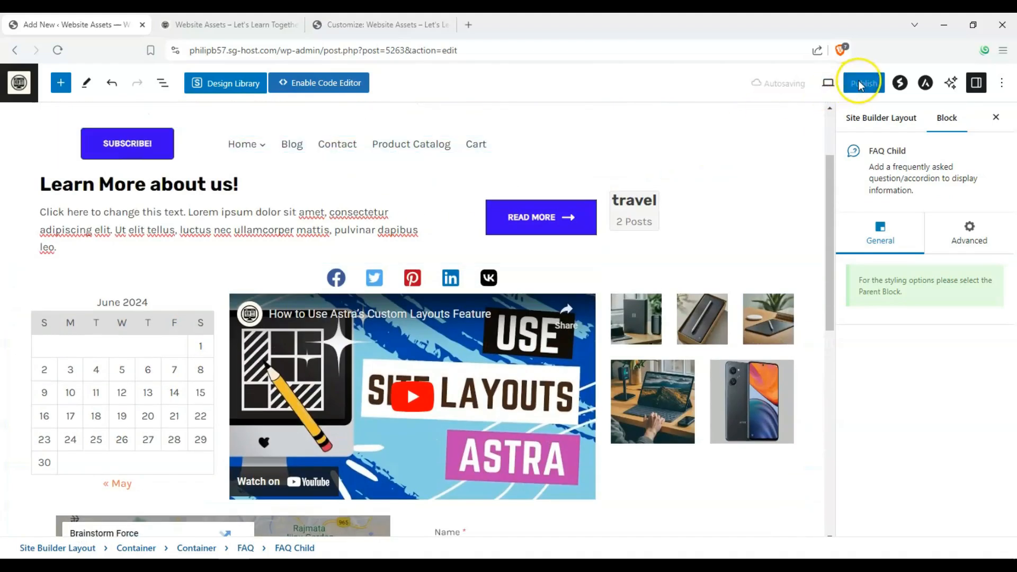
click(860, 83)
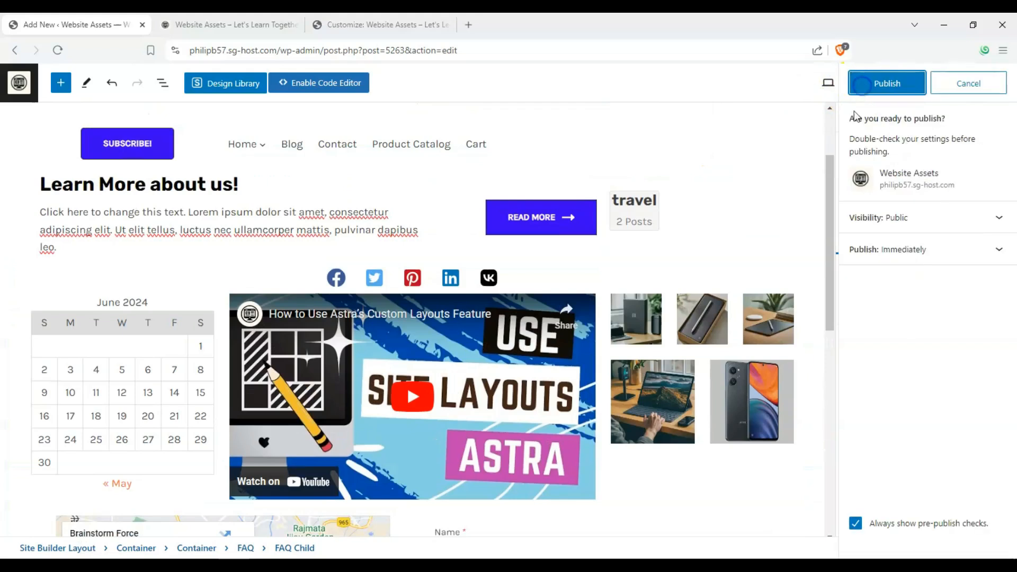
click(872, 84)
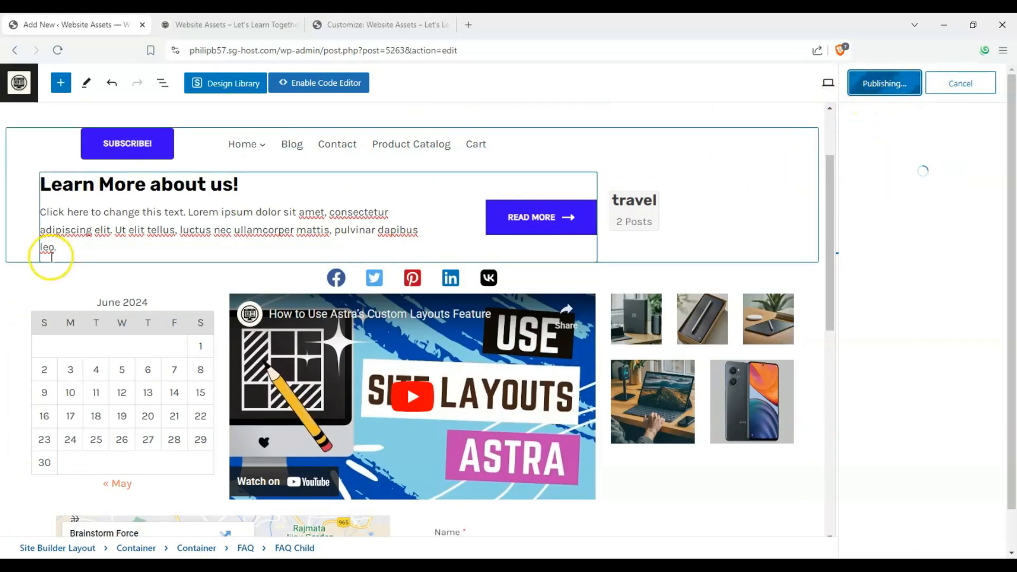
scroll(48, 254, up, 2)
scroll(51, 268, down, 2)
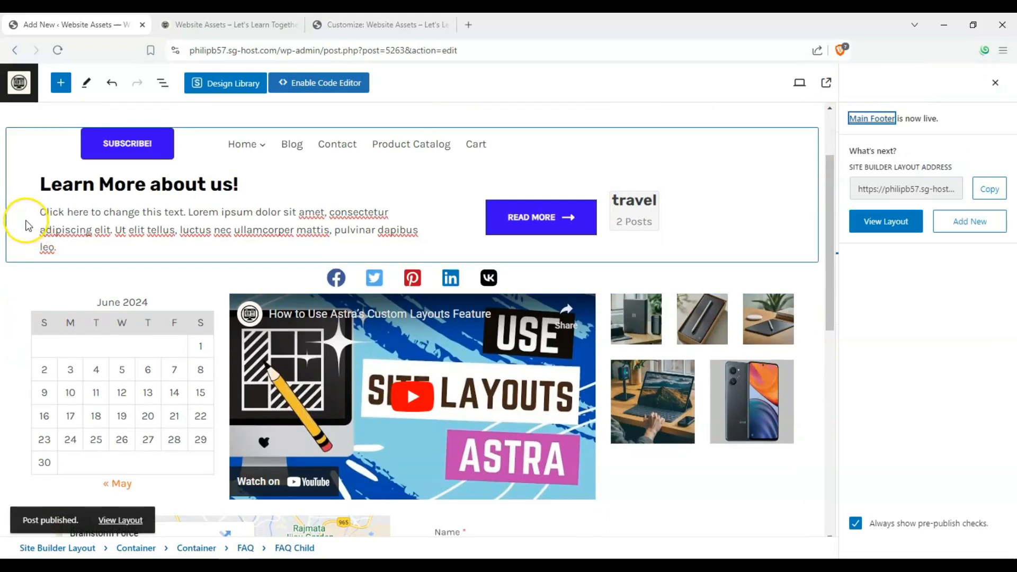
- Switch to the live front page and examine the custom footer from below Featured Brands down to the FAQ
click(265, 25)
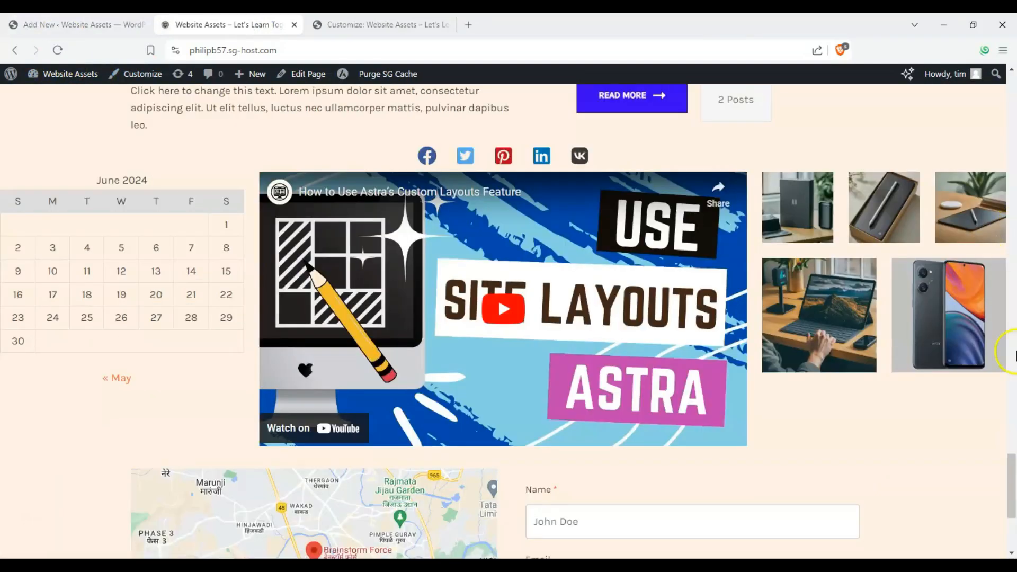
drag(1012, 479, 1013, 432)
scroll(369, 140, down, 2)
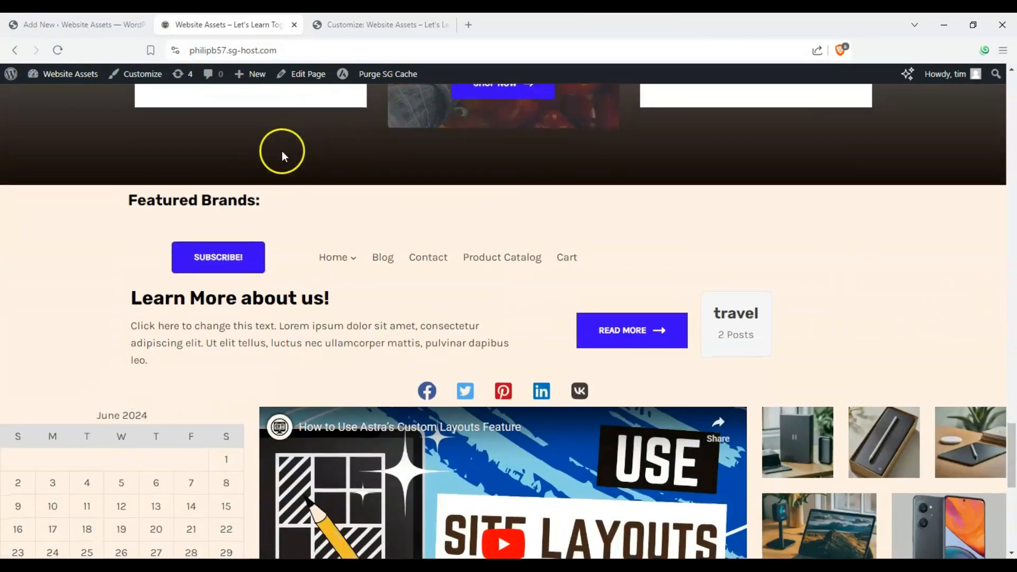
scroll(288, 185, down, 2)
scroll(125, 230, up, 4)
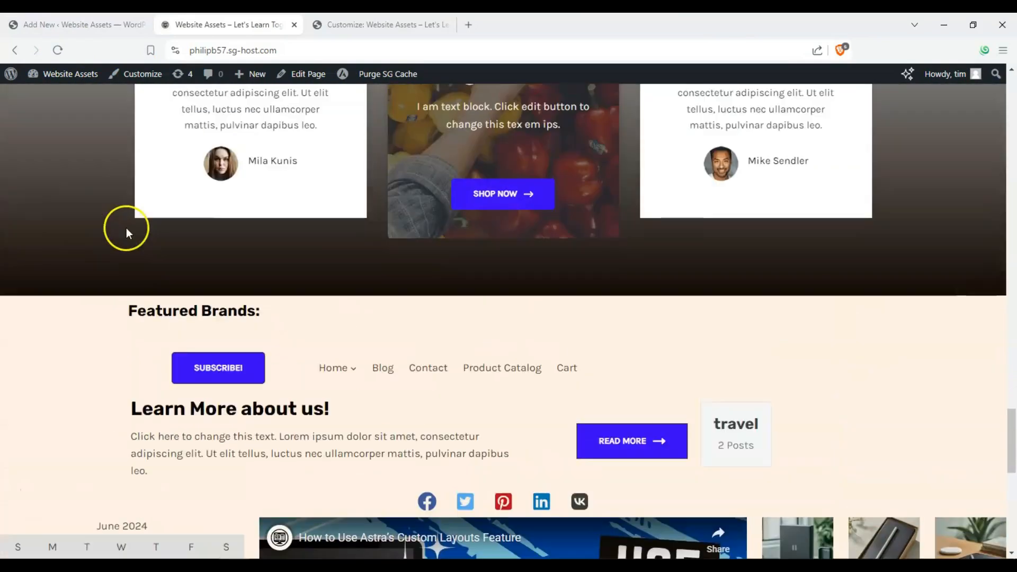
scroll(129, 229, down, 8)
scroll(131, 233, down, 1)
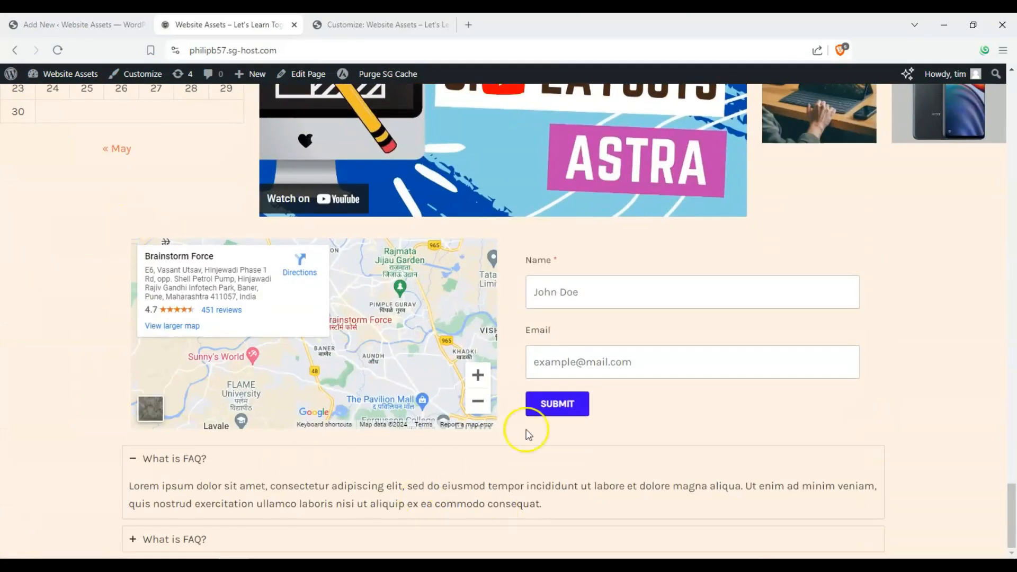
scroll(530, 423, up, 3)
scroll(243, 325, up, 4)
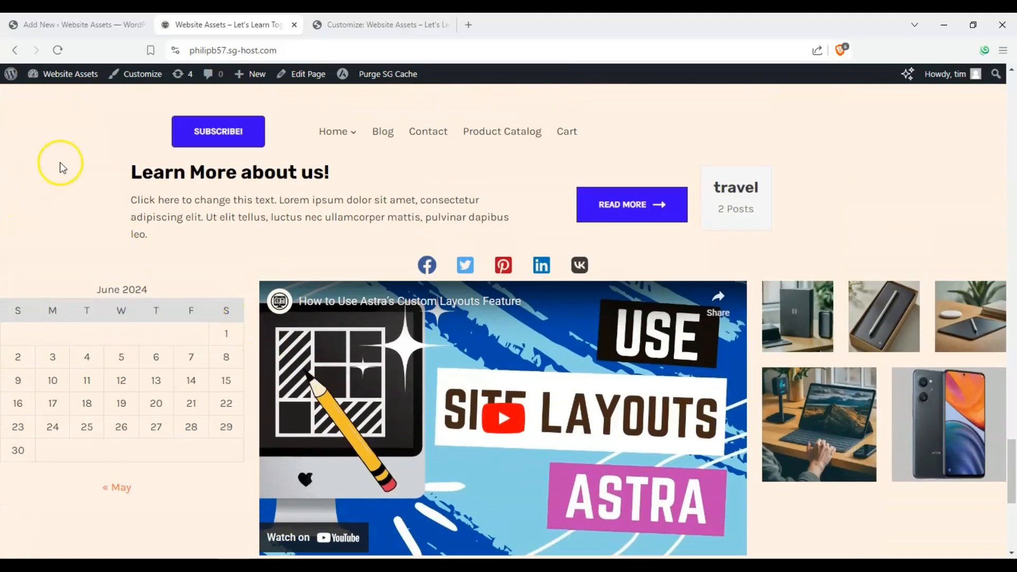
- Compare the Customizer's footer builder with the custom footer on the live front page
click(363, 24)
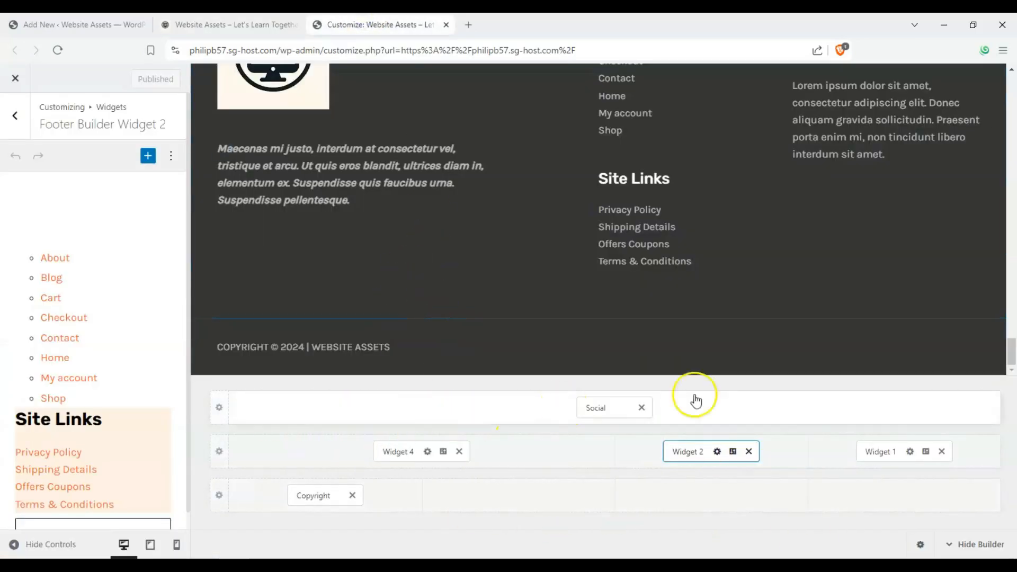
click(216, 27)
scroll(288, 477, down, 6)
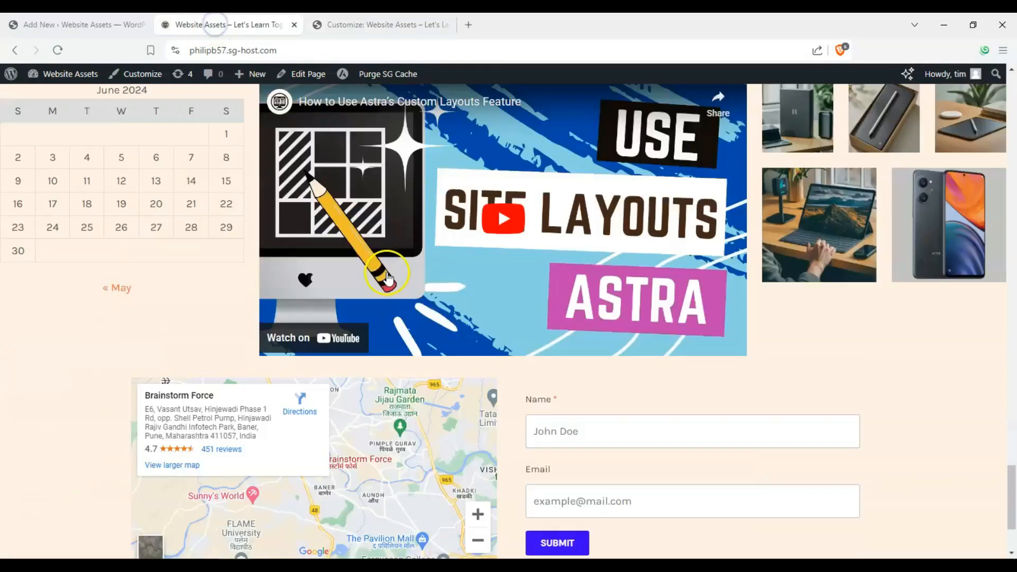
scroll(327, 456, up, 6)
scroll(220, 379, up, 4)
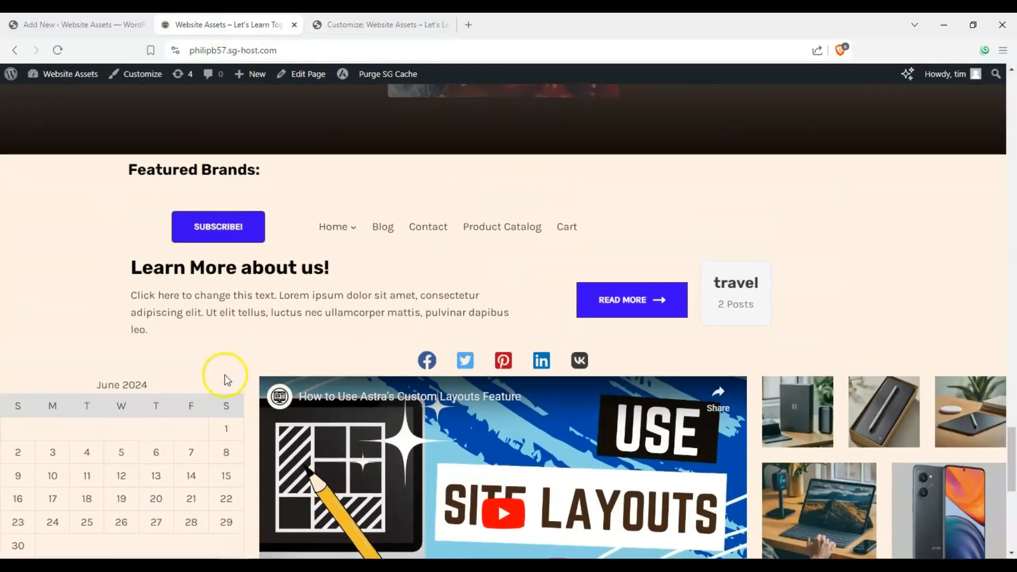
scroll(552, 318, down, 3)
scroll(536, 268, up, 3)
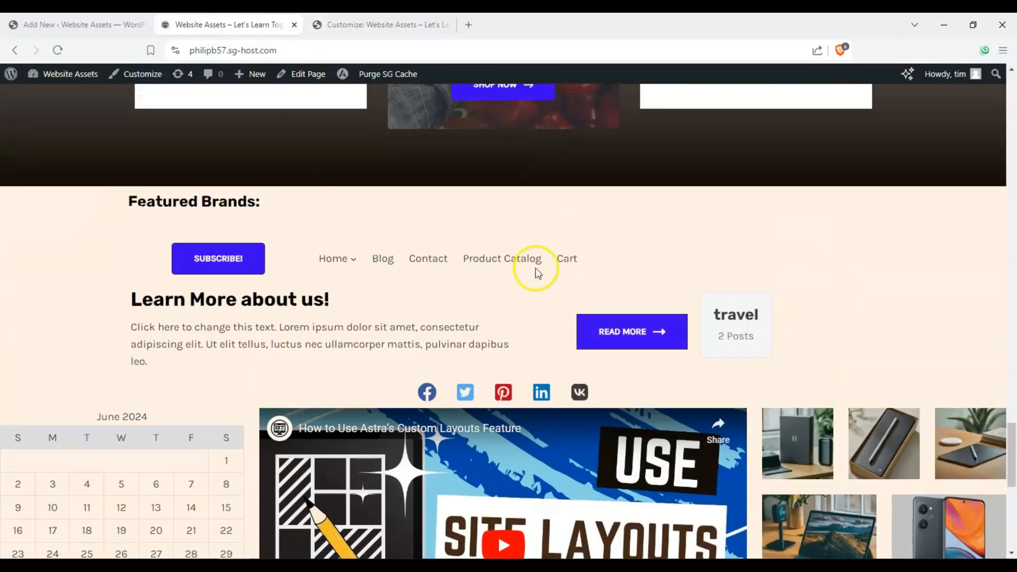
scroll(723, 303, down, 5)
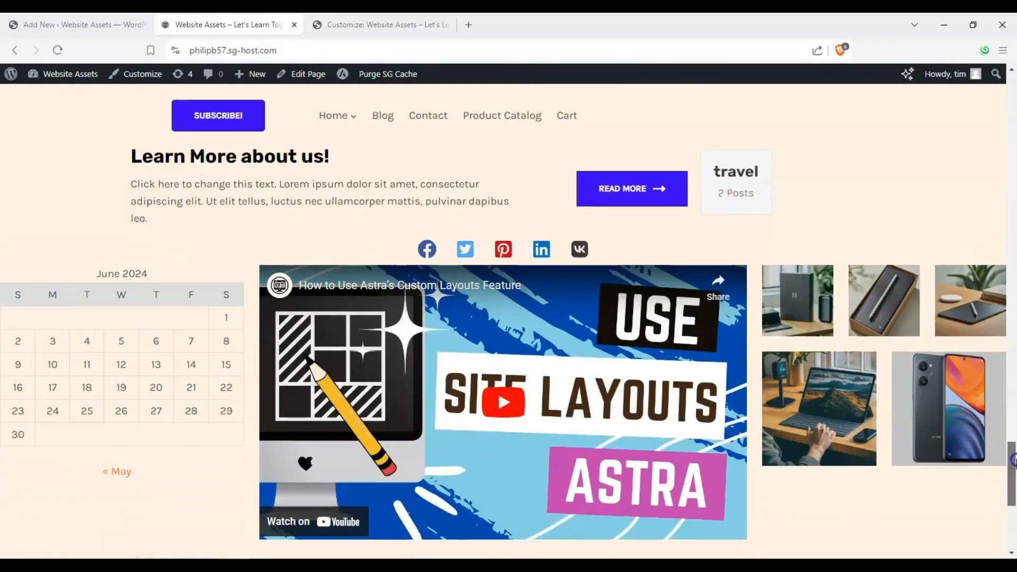
- Open the Smartphones category page from the site header and check the custom footer on the front page again
scroll(778, 146, up, 10)
mouse_move(355, 162)
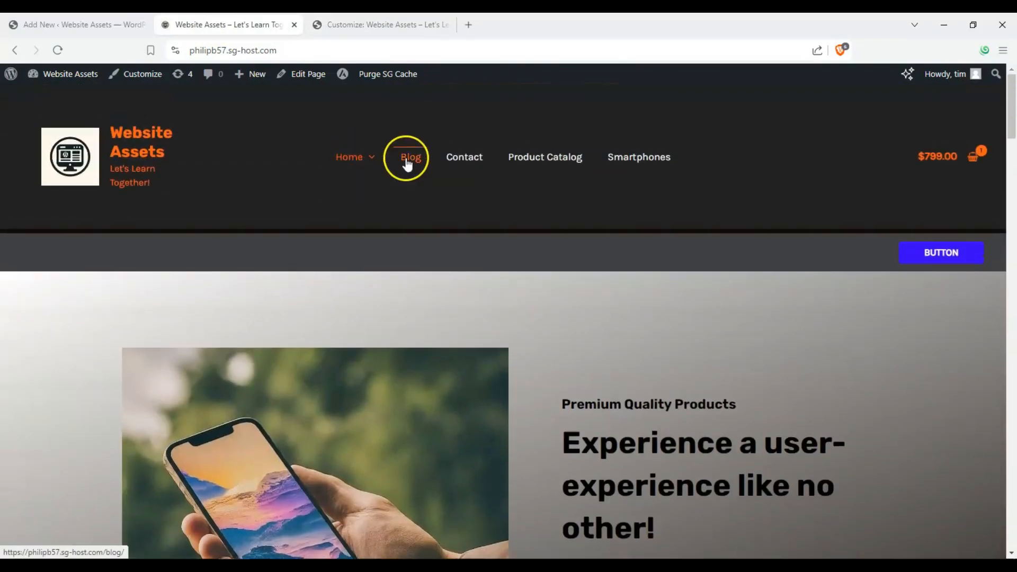
click(648, 159)
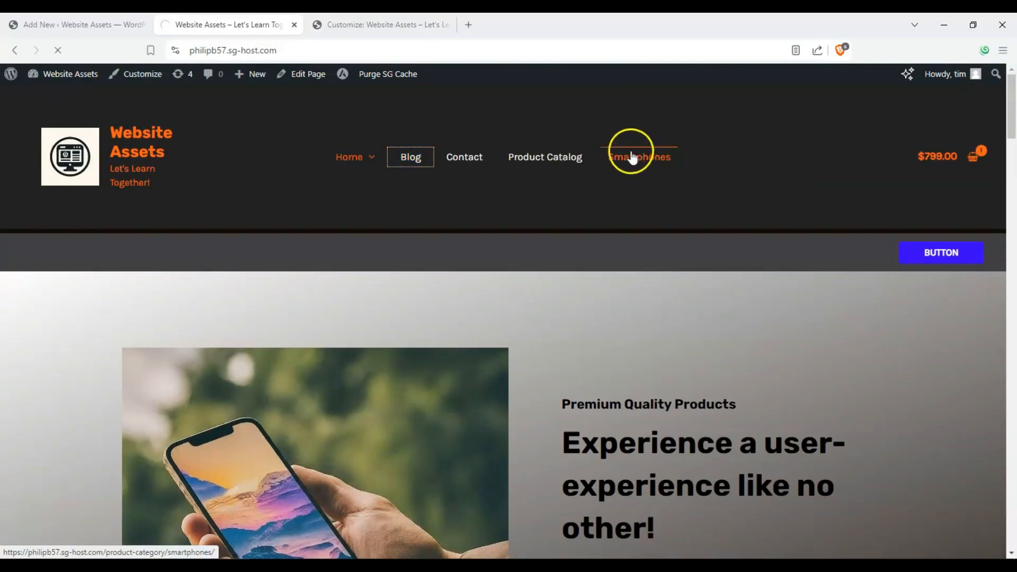
drag(1012, 113, 1006, 88)
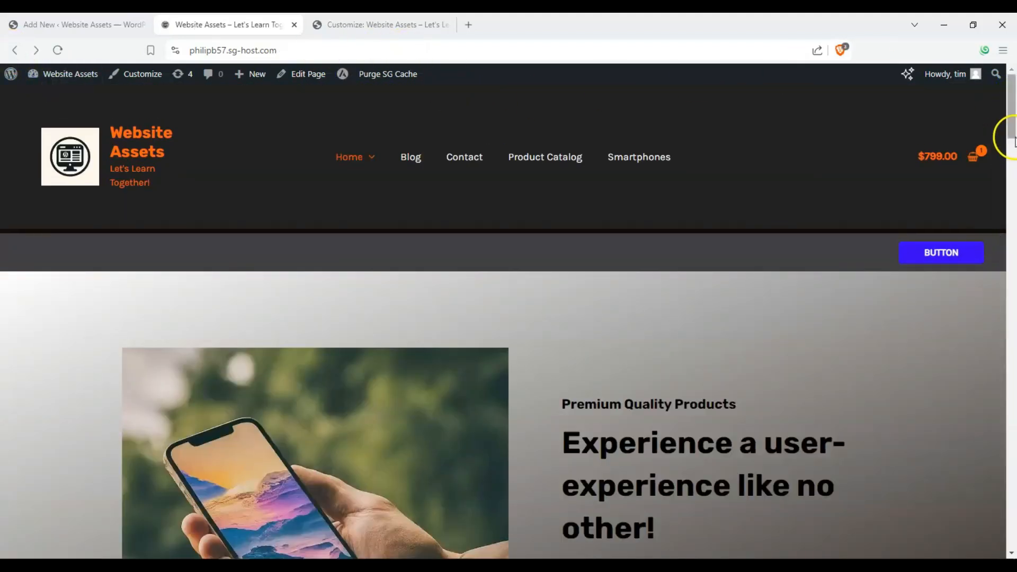
drag(1014, 142, 1014, 491)
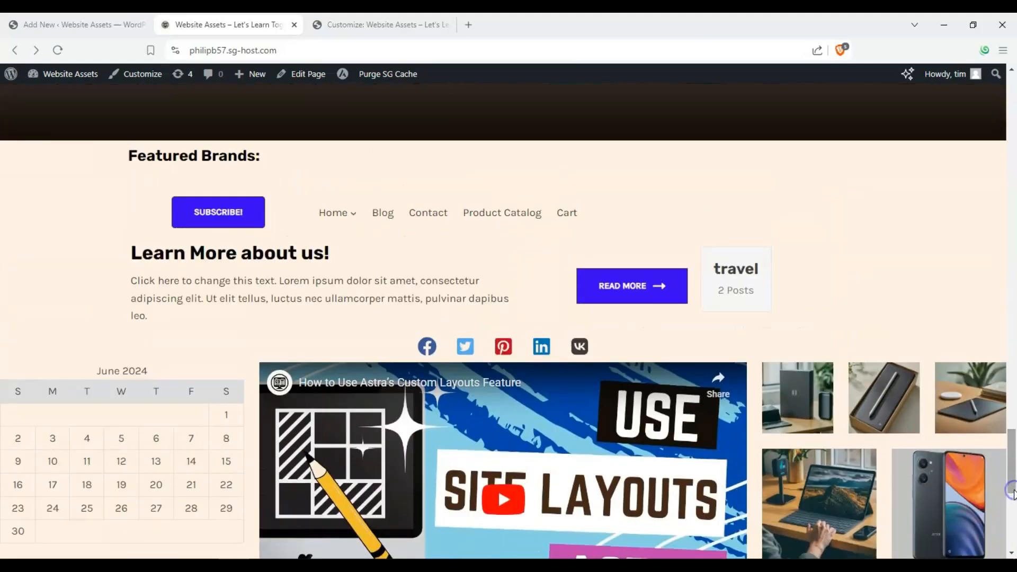